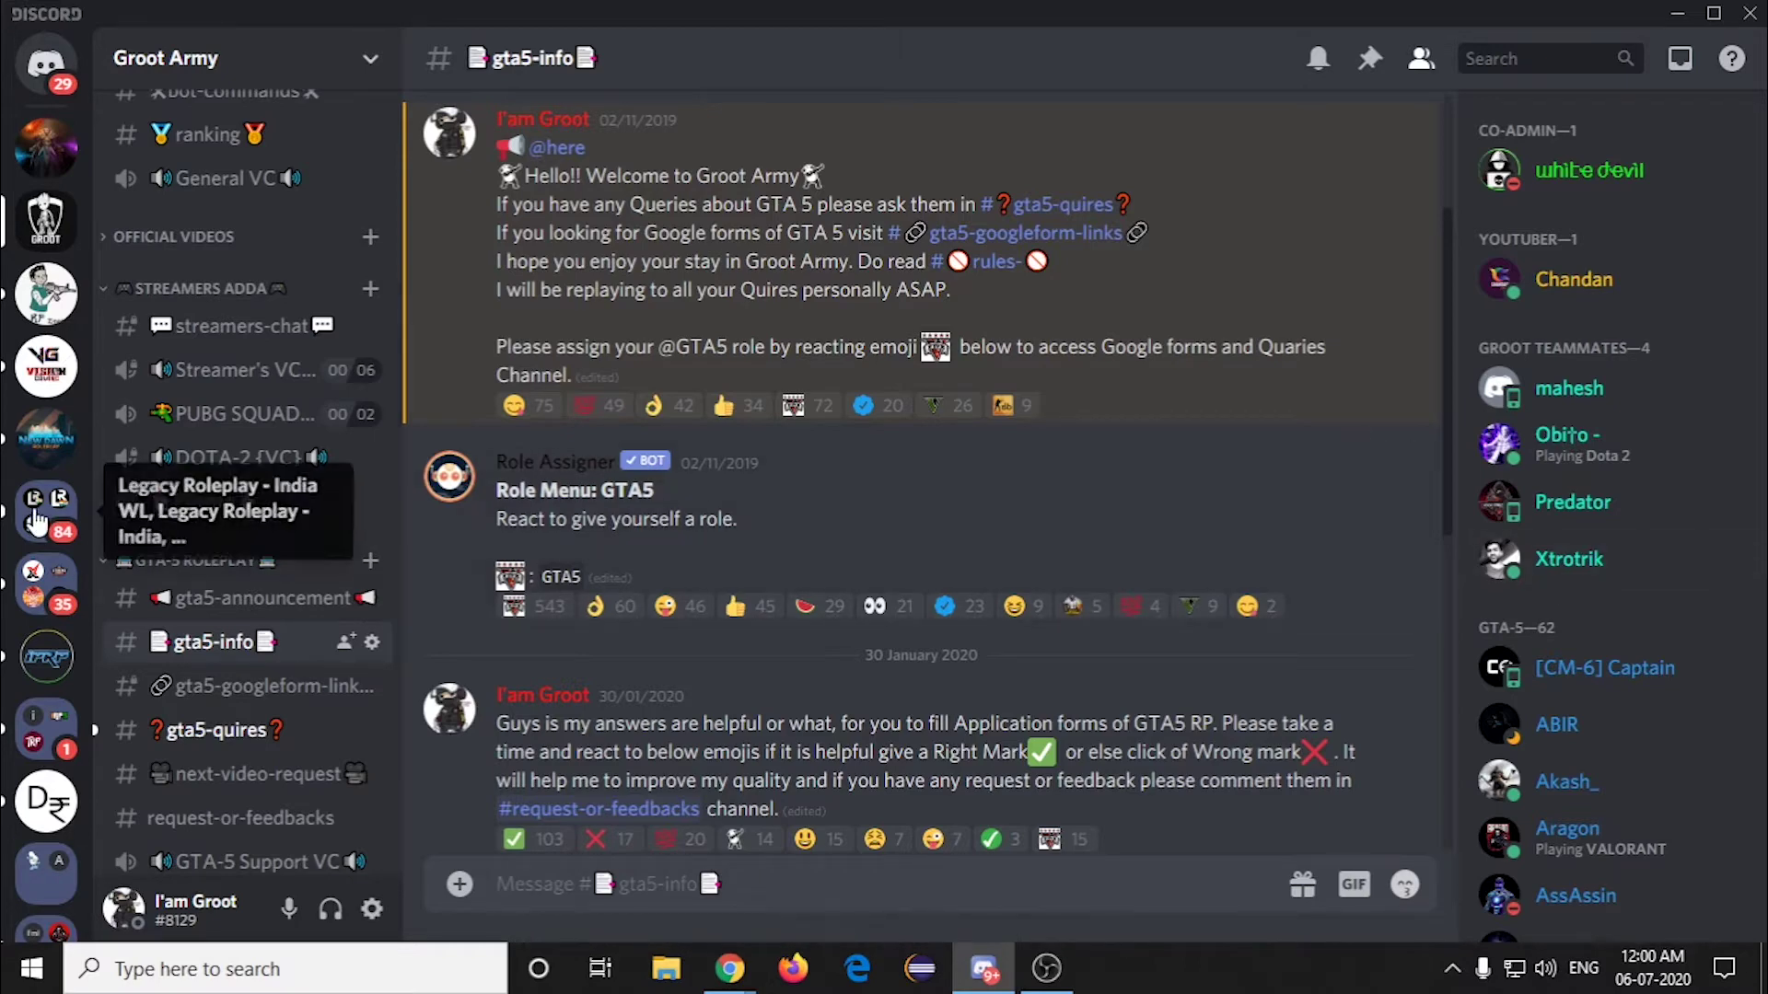
Step: Open the #applications channel of the Legacy Roleplay - India WL server from its server folder
{"action": "left_click", "coordinate": [54, 534]}
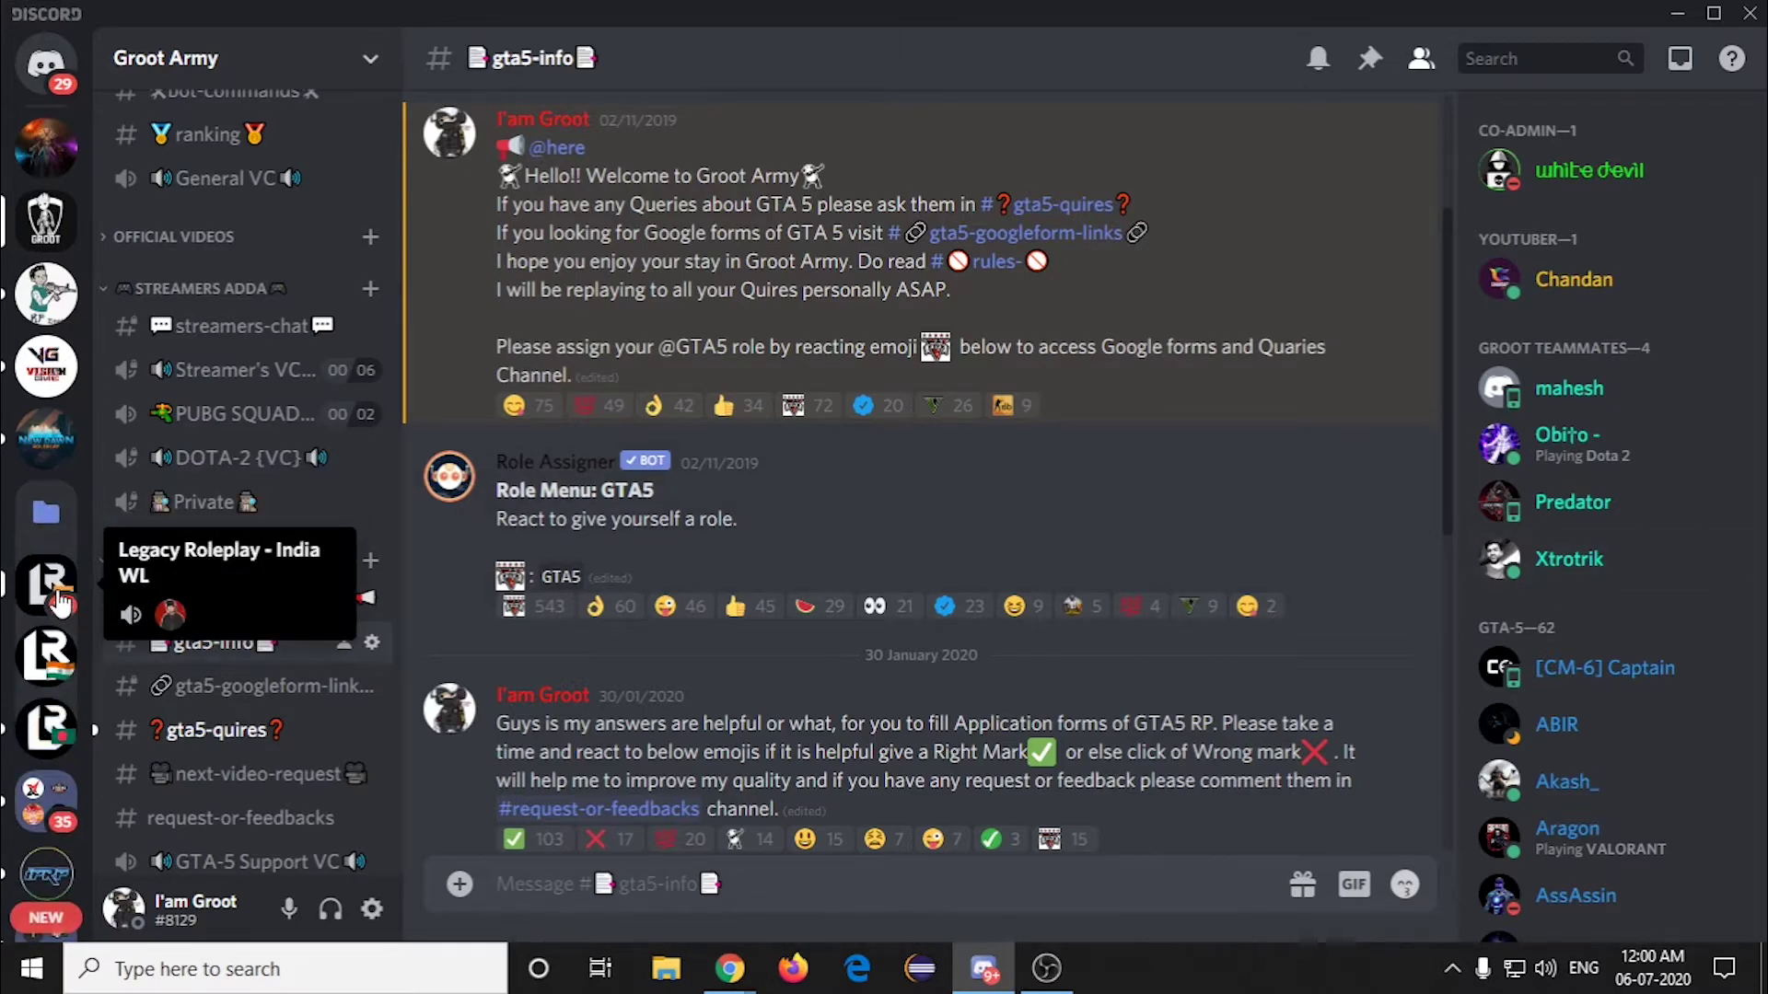
{"action": "left_click", "coordinate": [46, 578]}
{"action": "scroll", "coordinate": [249, 573], "scroll_direction": "down", "scroll_amount": 3}
{"action": "scroll", "coordinate": [249, 572], "scroll_direction": "up", "scroll_amount": 3}
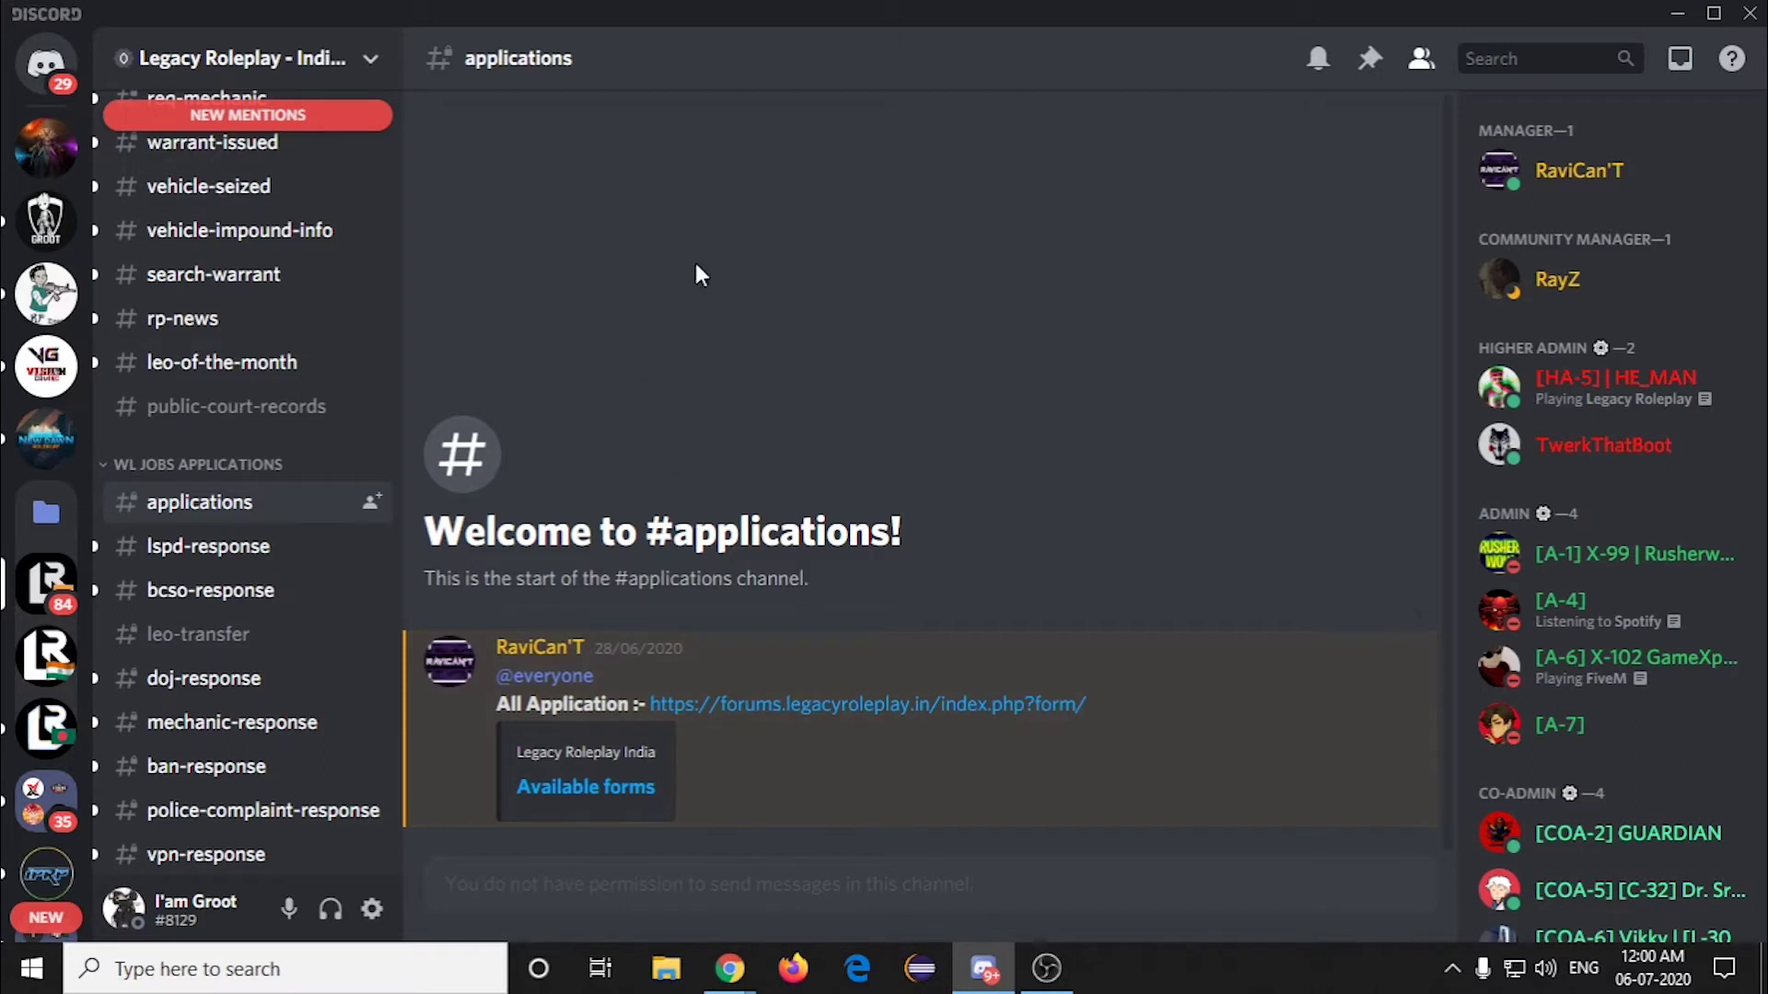
{"action": "left_click", "coordinate": [55, 521]}
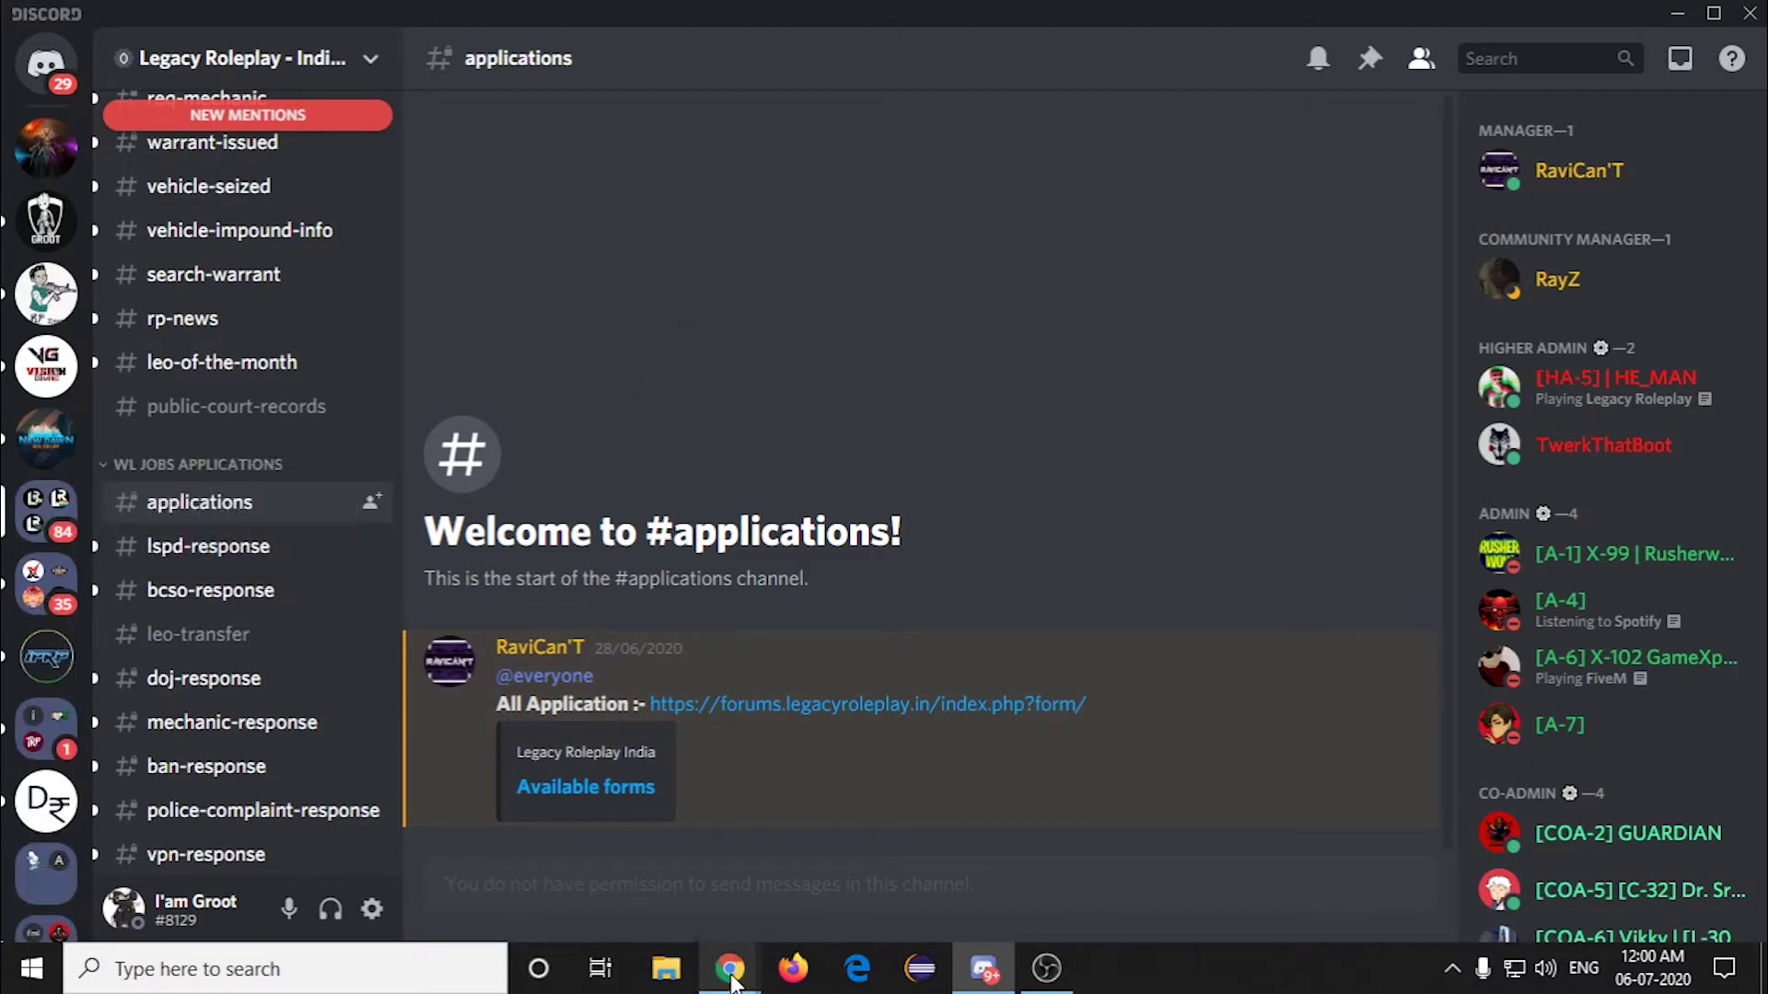
Step: Enter the applicant's e-mail address in the first Email address question of the form
{"action": "mouse_move", "coordinate": [731, 967]}
{"action": "left_click", "coordinate": [608, 865]}
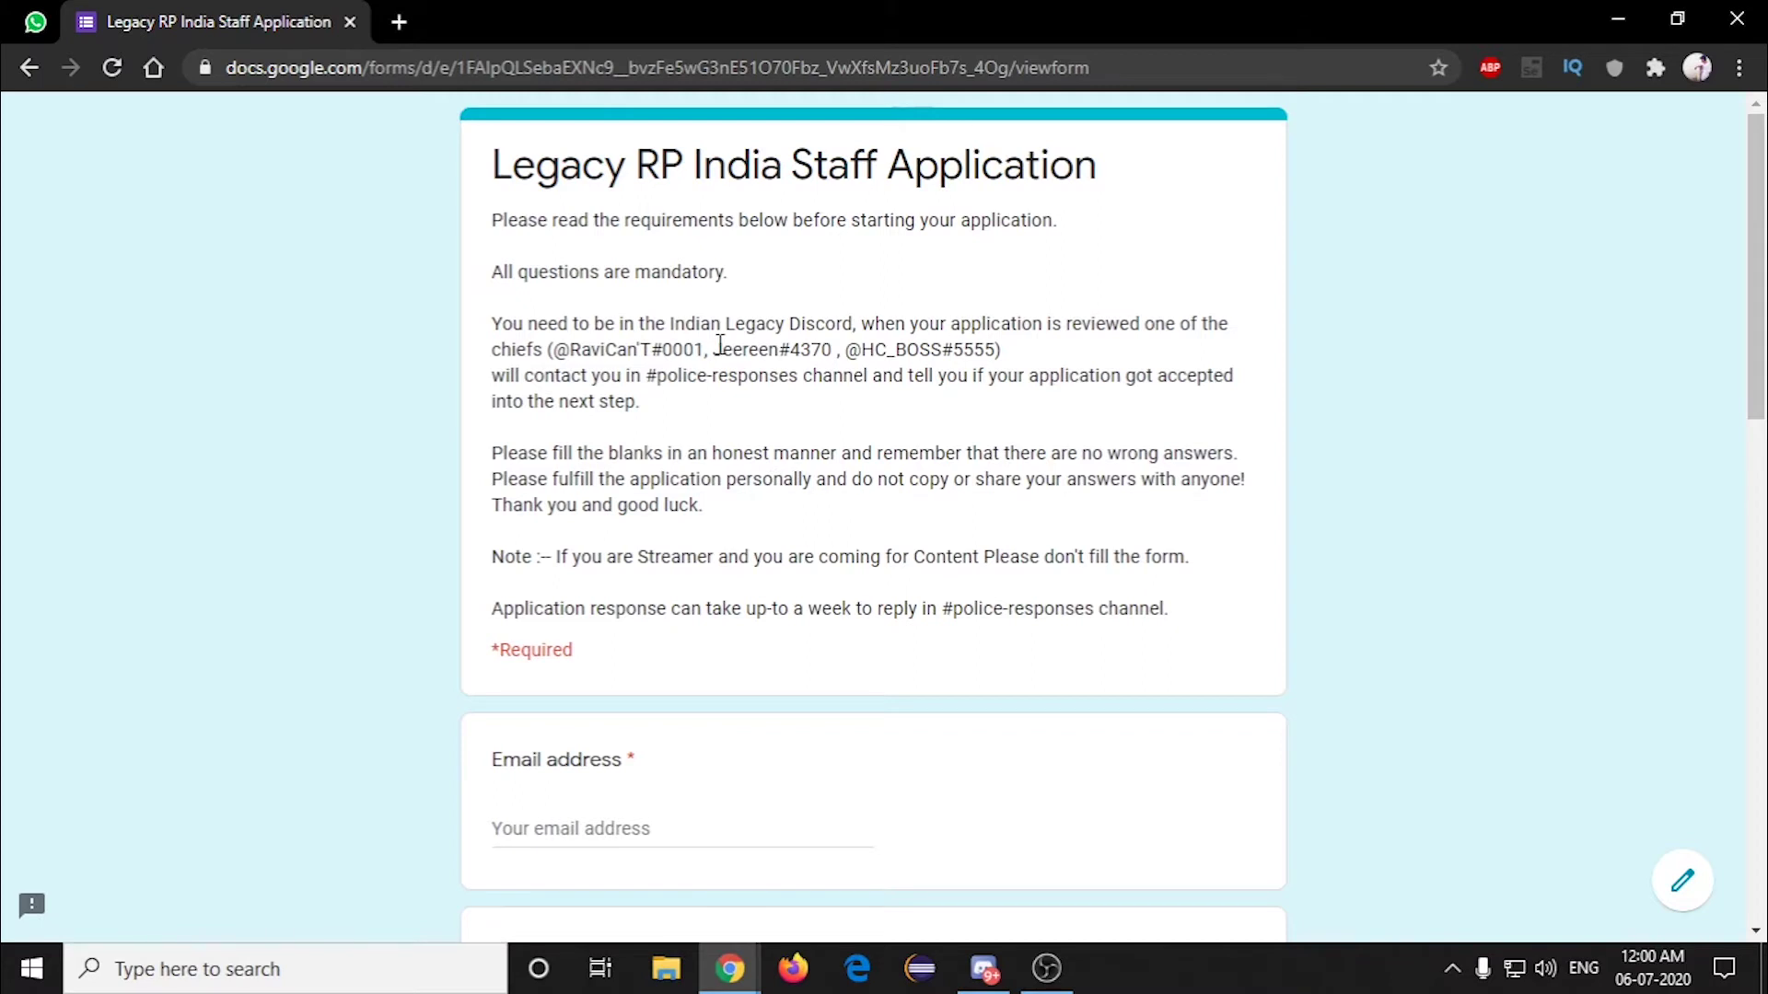
{"action": "scroll", "coordinate": [724, 348], "scroll_direction": "down", "scroll_amount": 2}
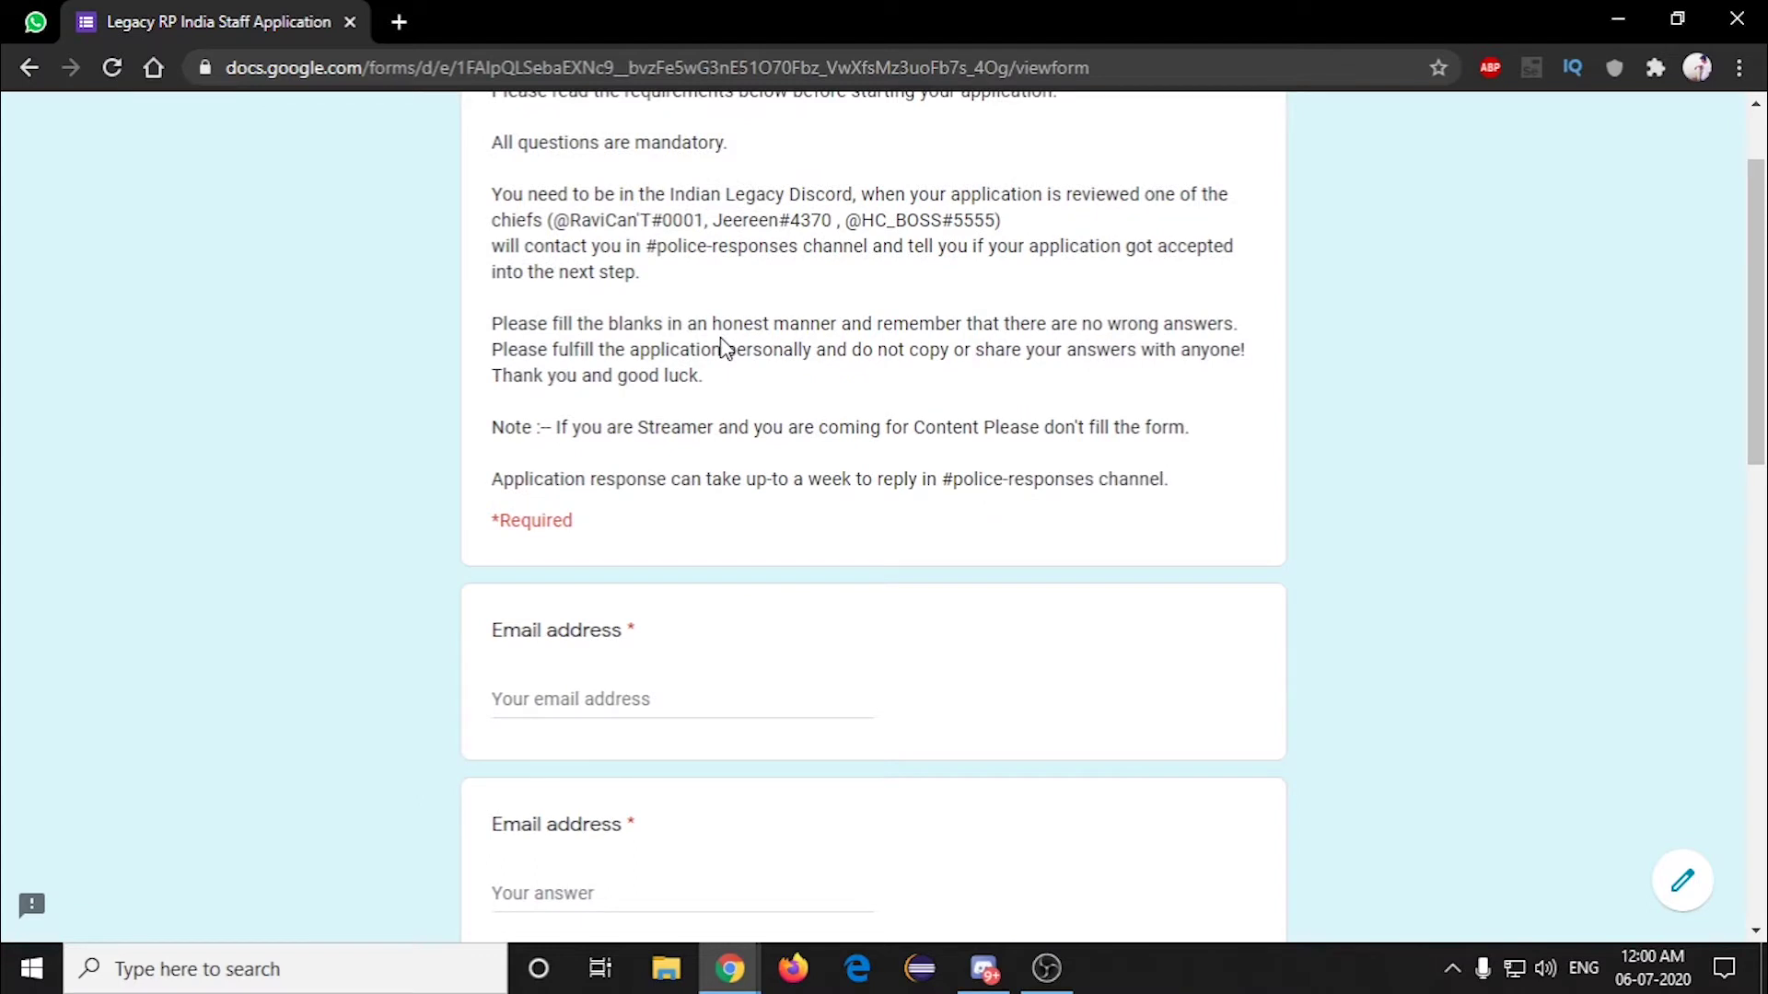
{"action": "scroll", "coordinate": [663, 489], "scroll_direction": "down", "scroll_amount": 2}
{"action": "left_click", "coordinate": [586, 570]}
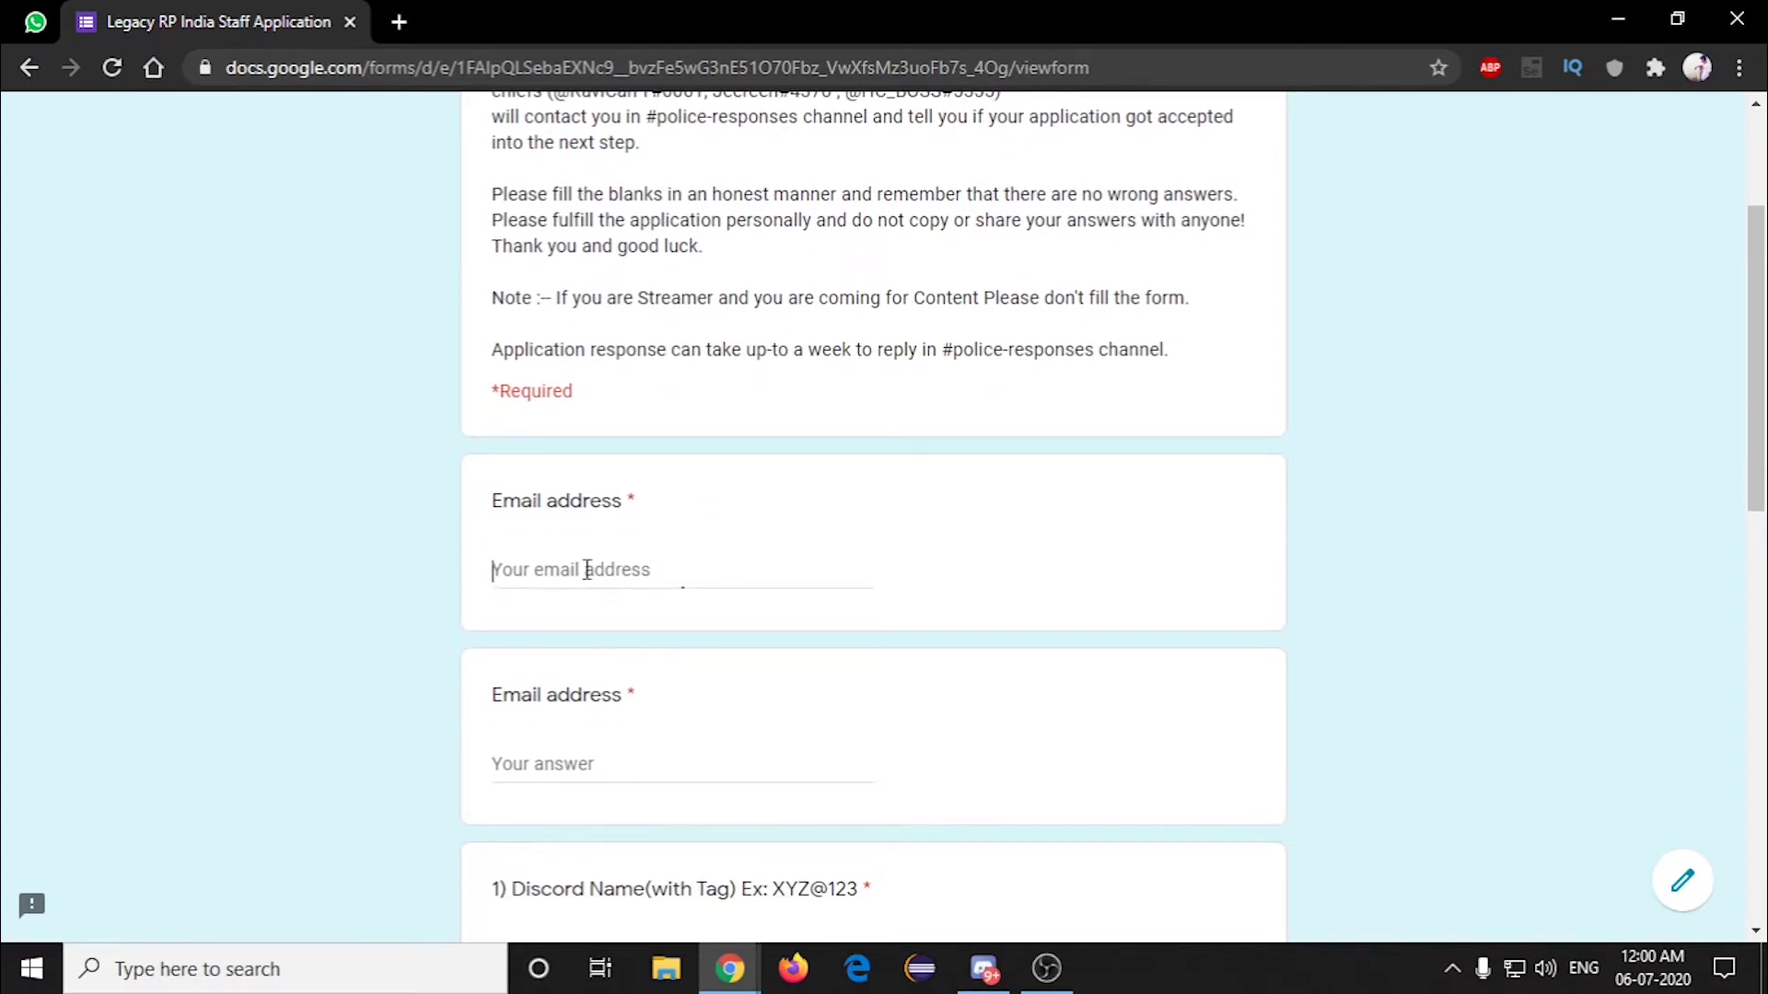
{"action": "type", "text": "c"}
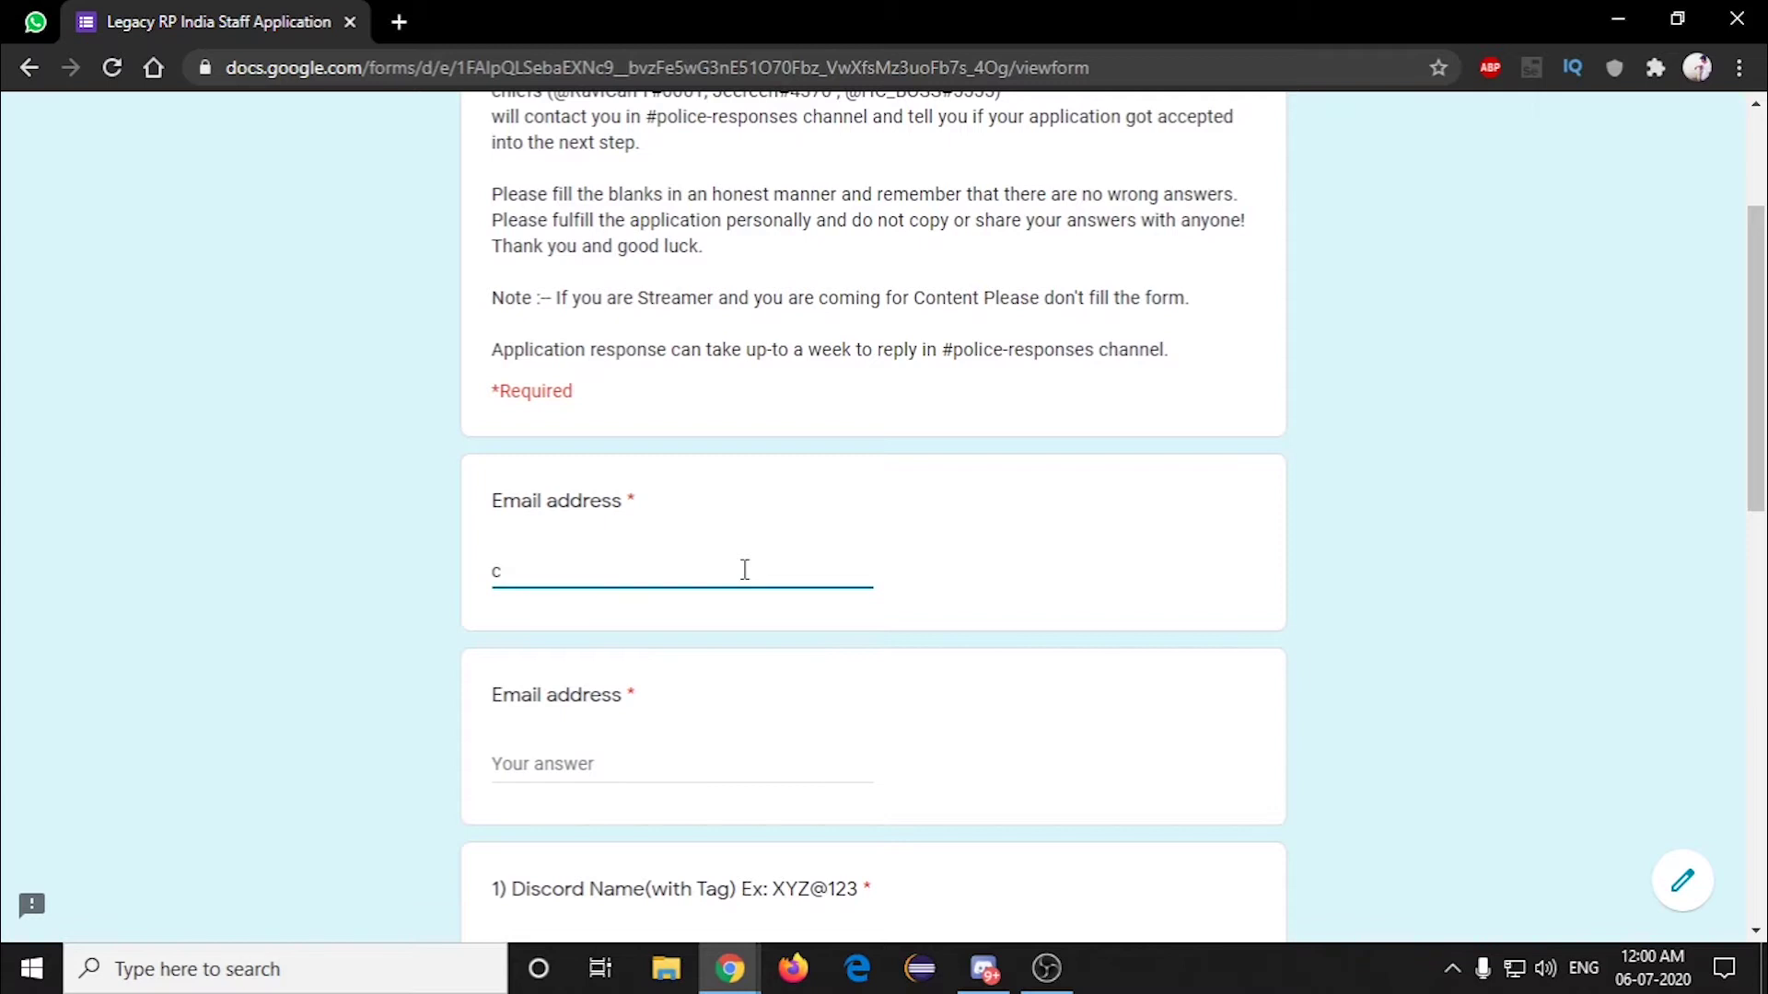
{"action": "key", "text": "BackSpace"}
{"action": "scroll", "coordinate": [660, 620], "scroll_direction": "down", "scroll_amount": 3}
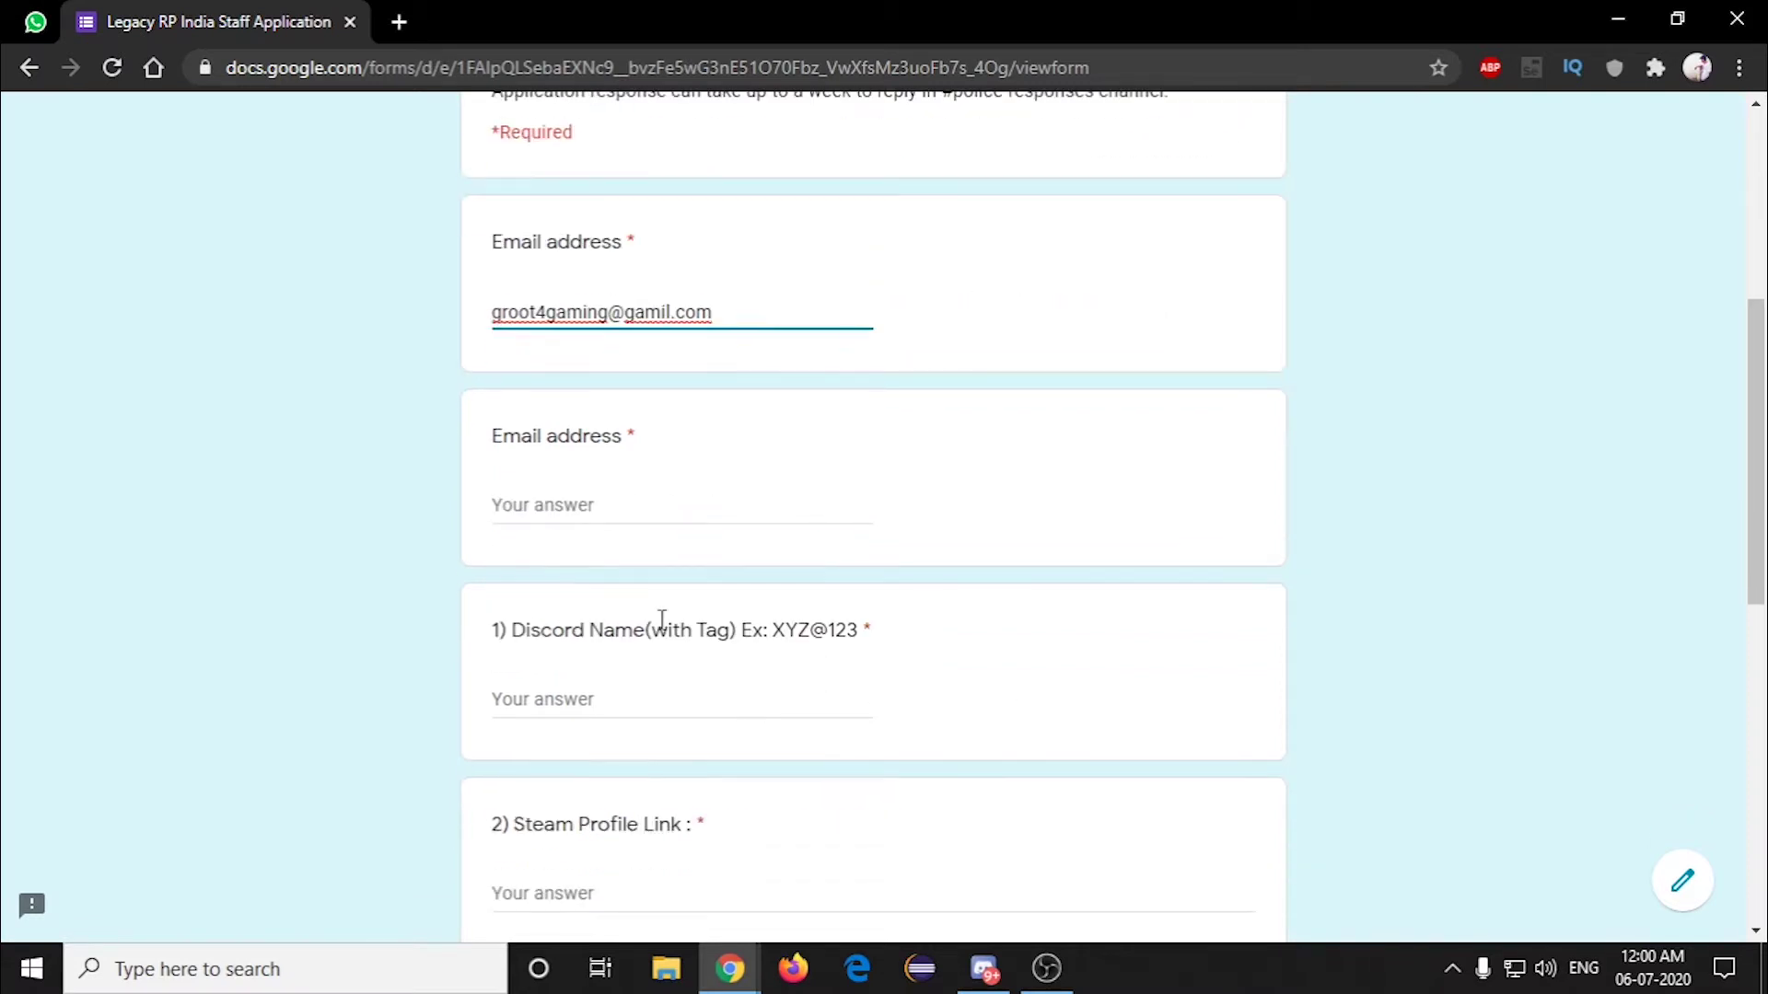
{"action": "key", "text": "Tab"}
{"action": "key", "text": "shift+Tab"}
Step: Enter the corrected e-mail address in the second Email address question, then bring up Discord
{"action": "left_click", "coordinate": [615, 521]}
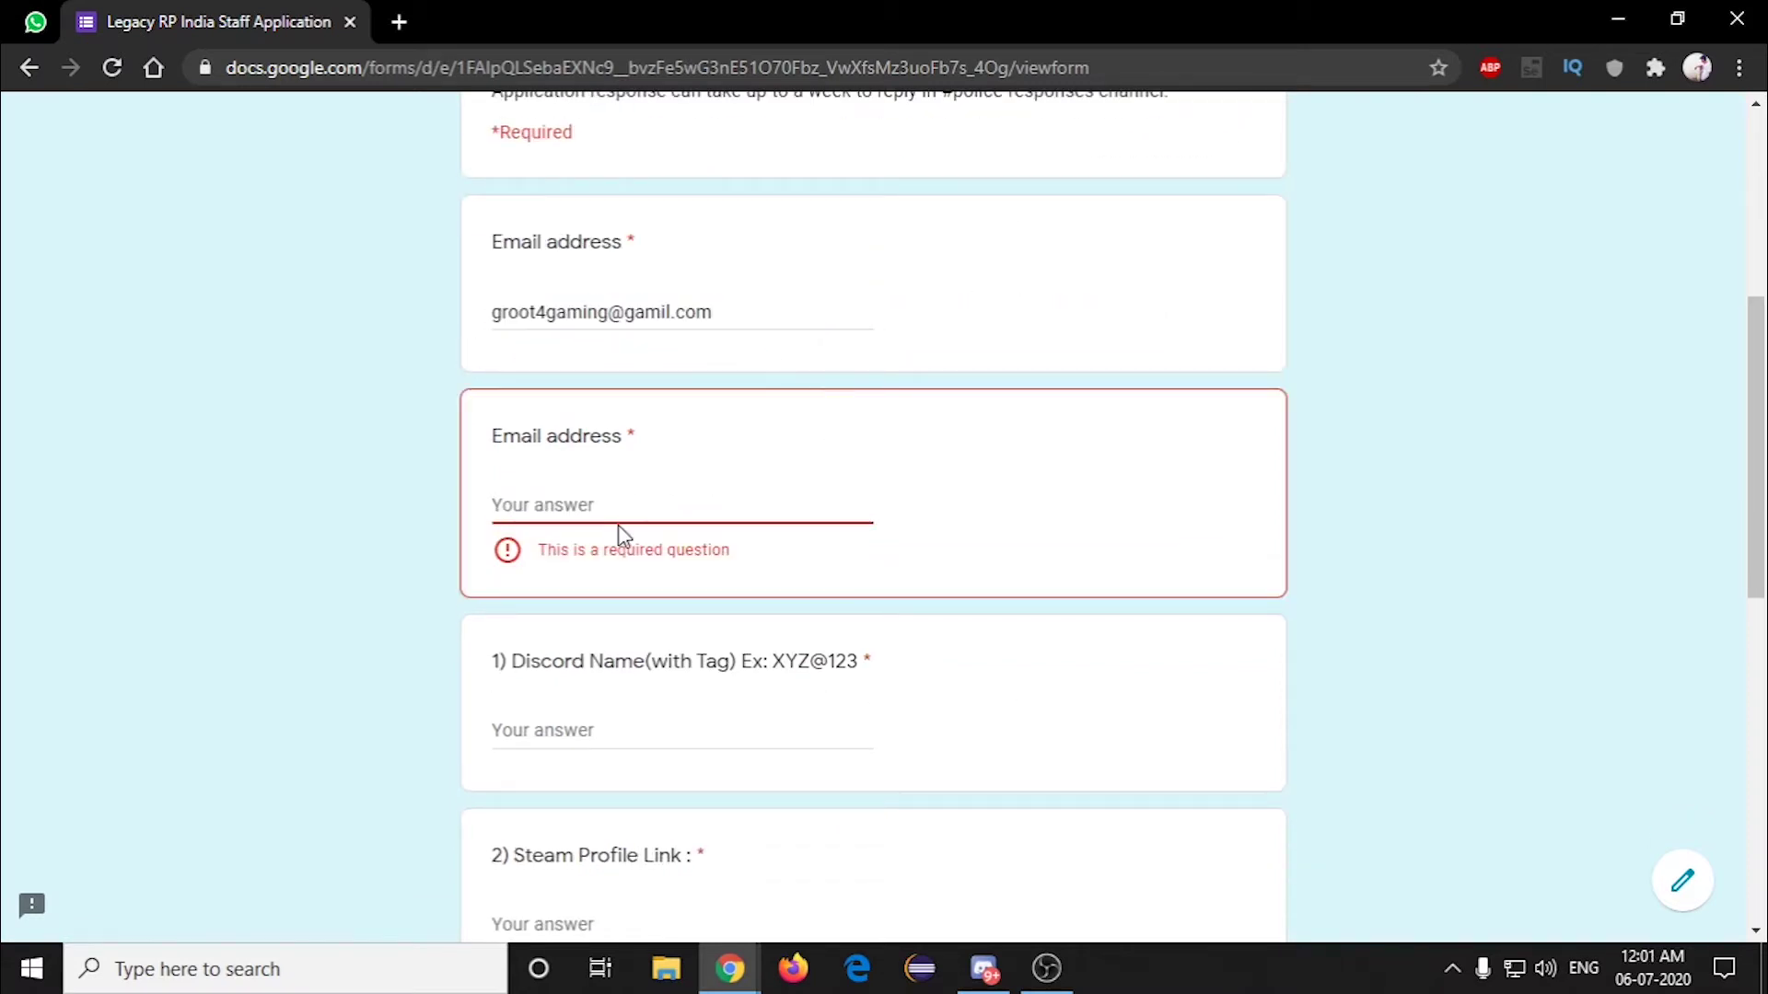
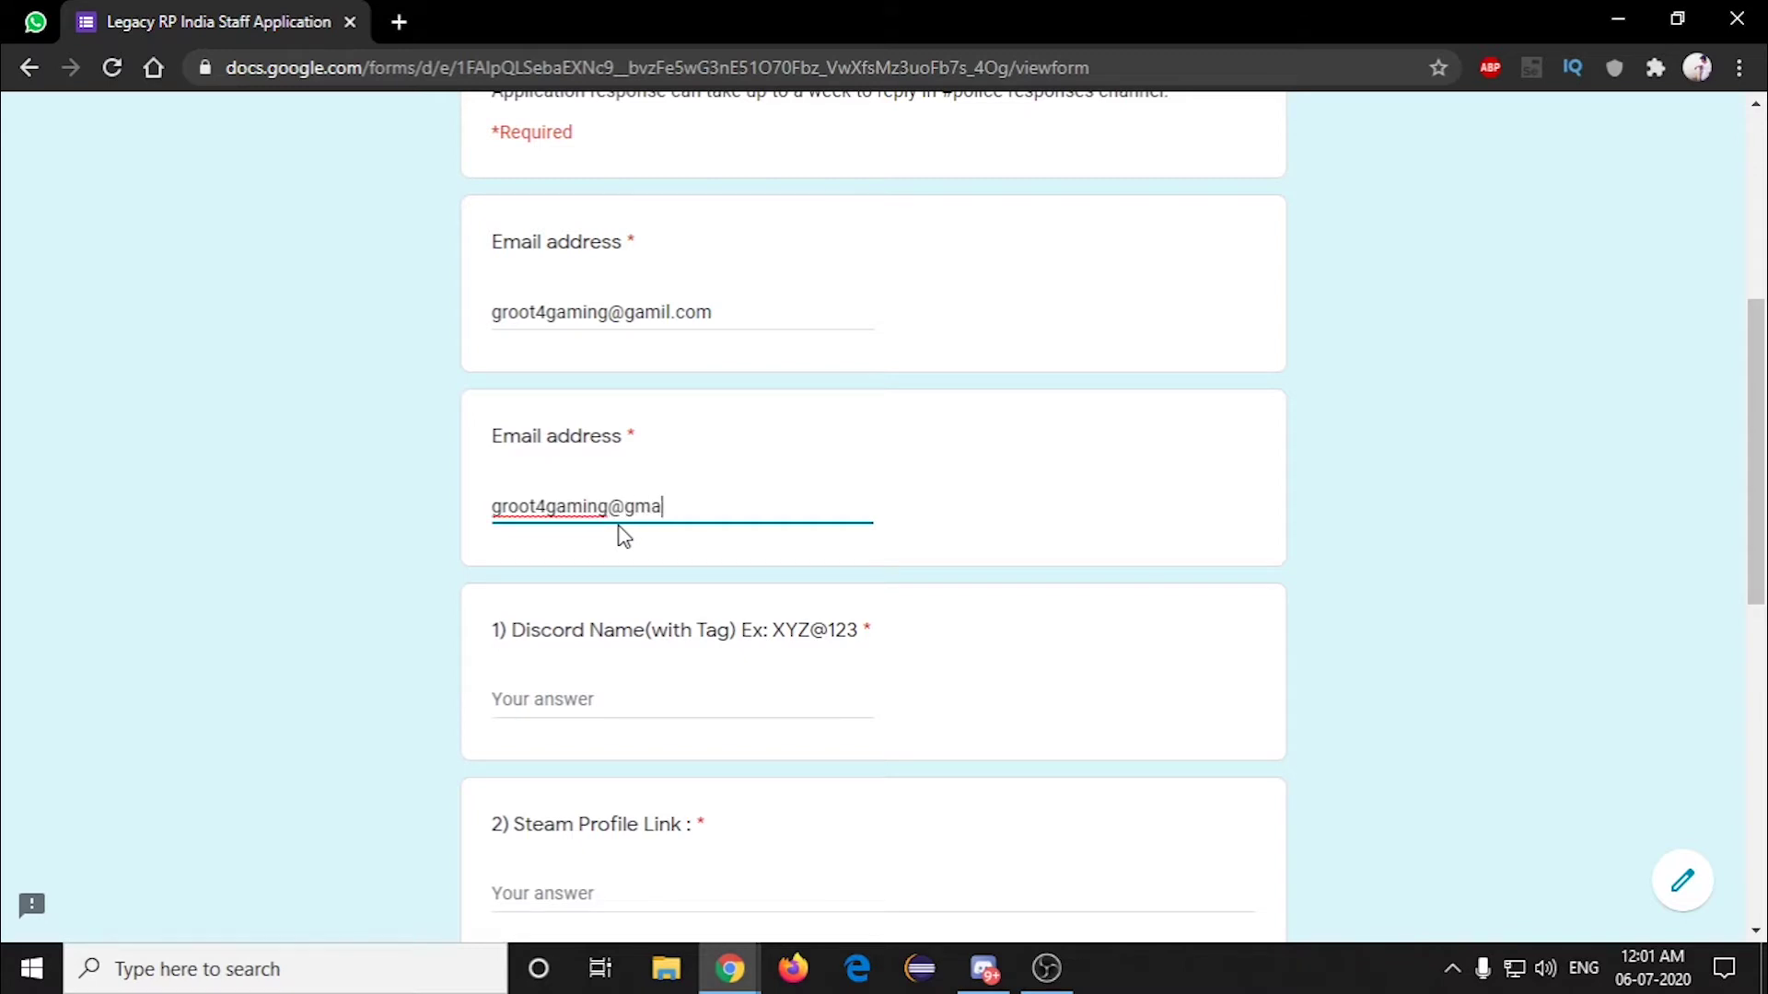
{"action": "key", "text": "Left"}
{"action": "scroll", "coordinate": [608, 507], "scroll_direction": "down", "scroll_amount": 3}
{"action": "left_click", "coordinate": [563, 442]}
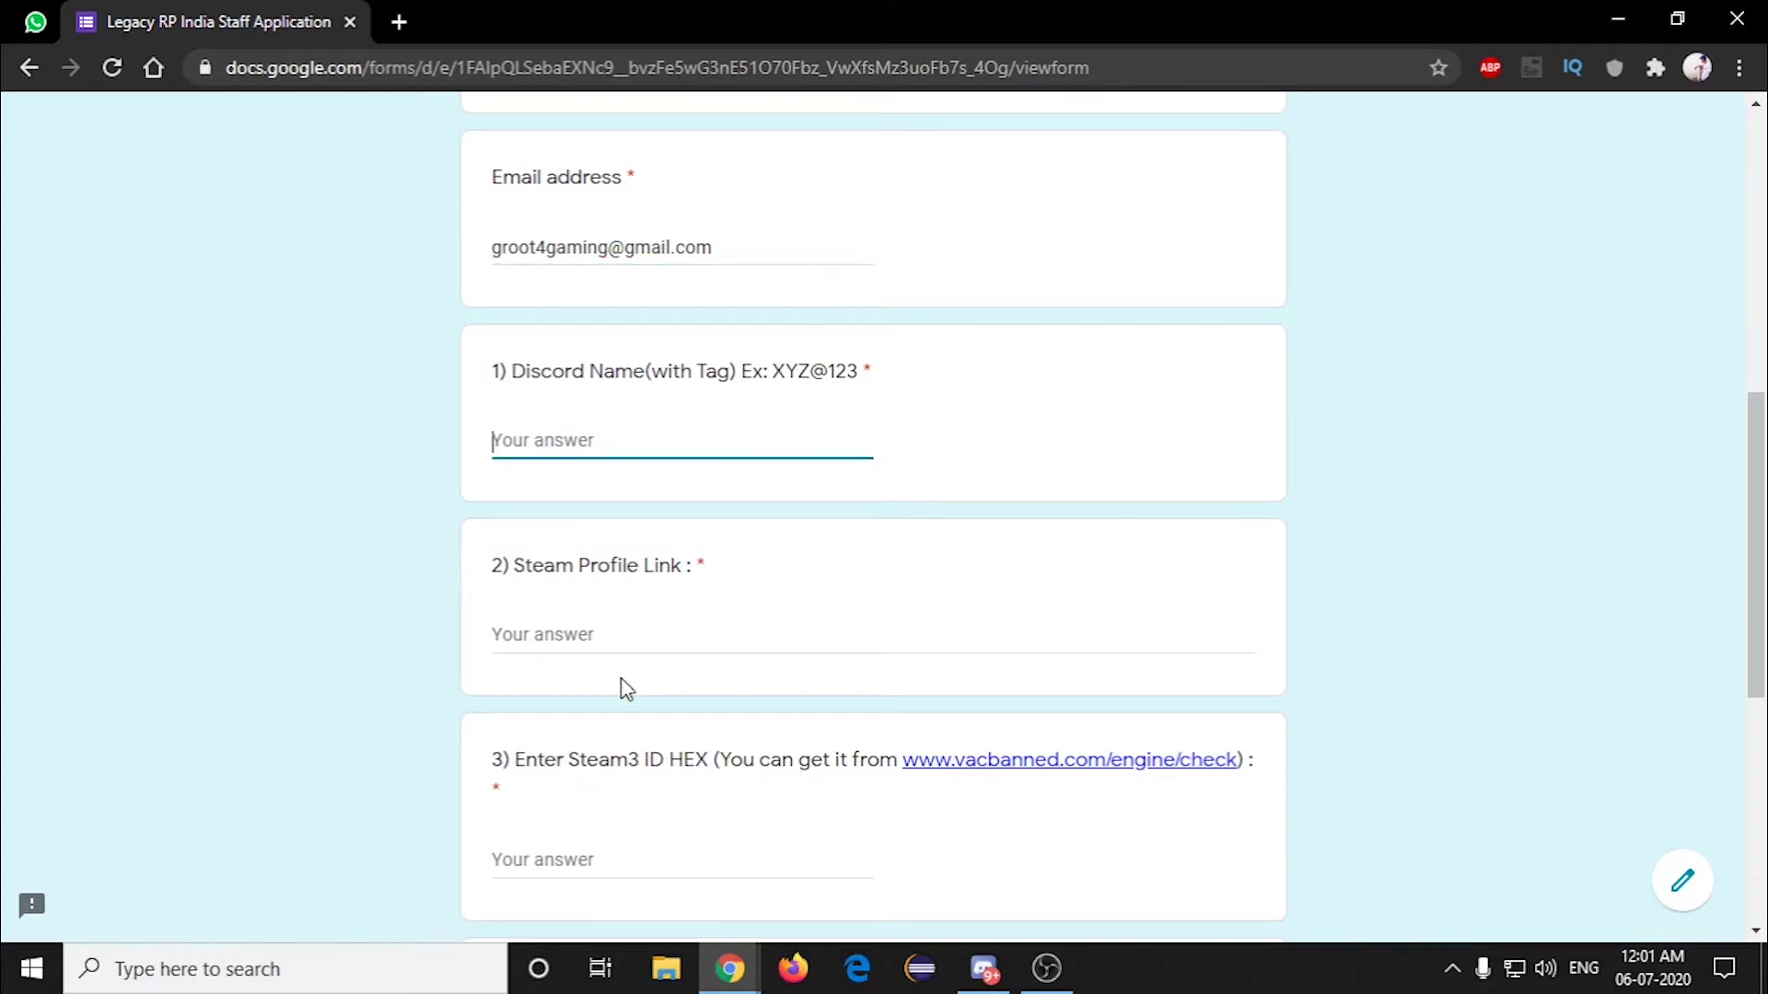
{"action": "left_click", "coordinate": [997, 972]}
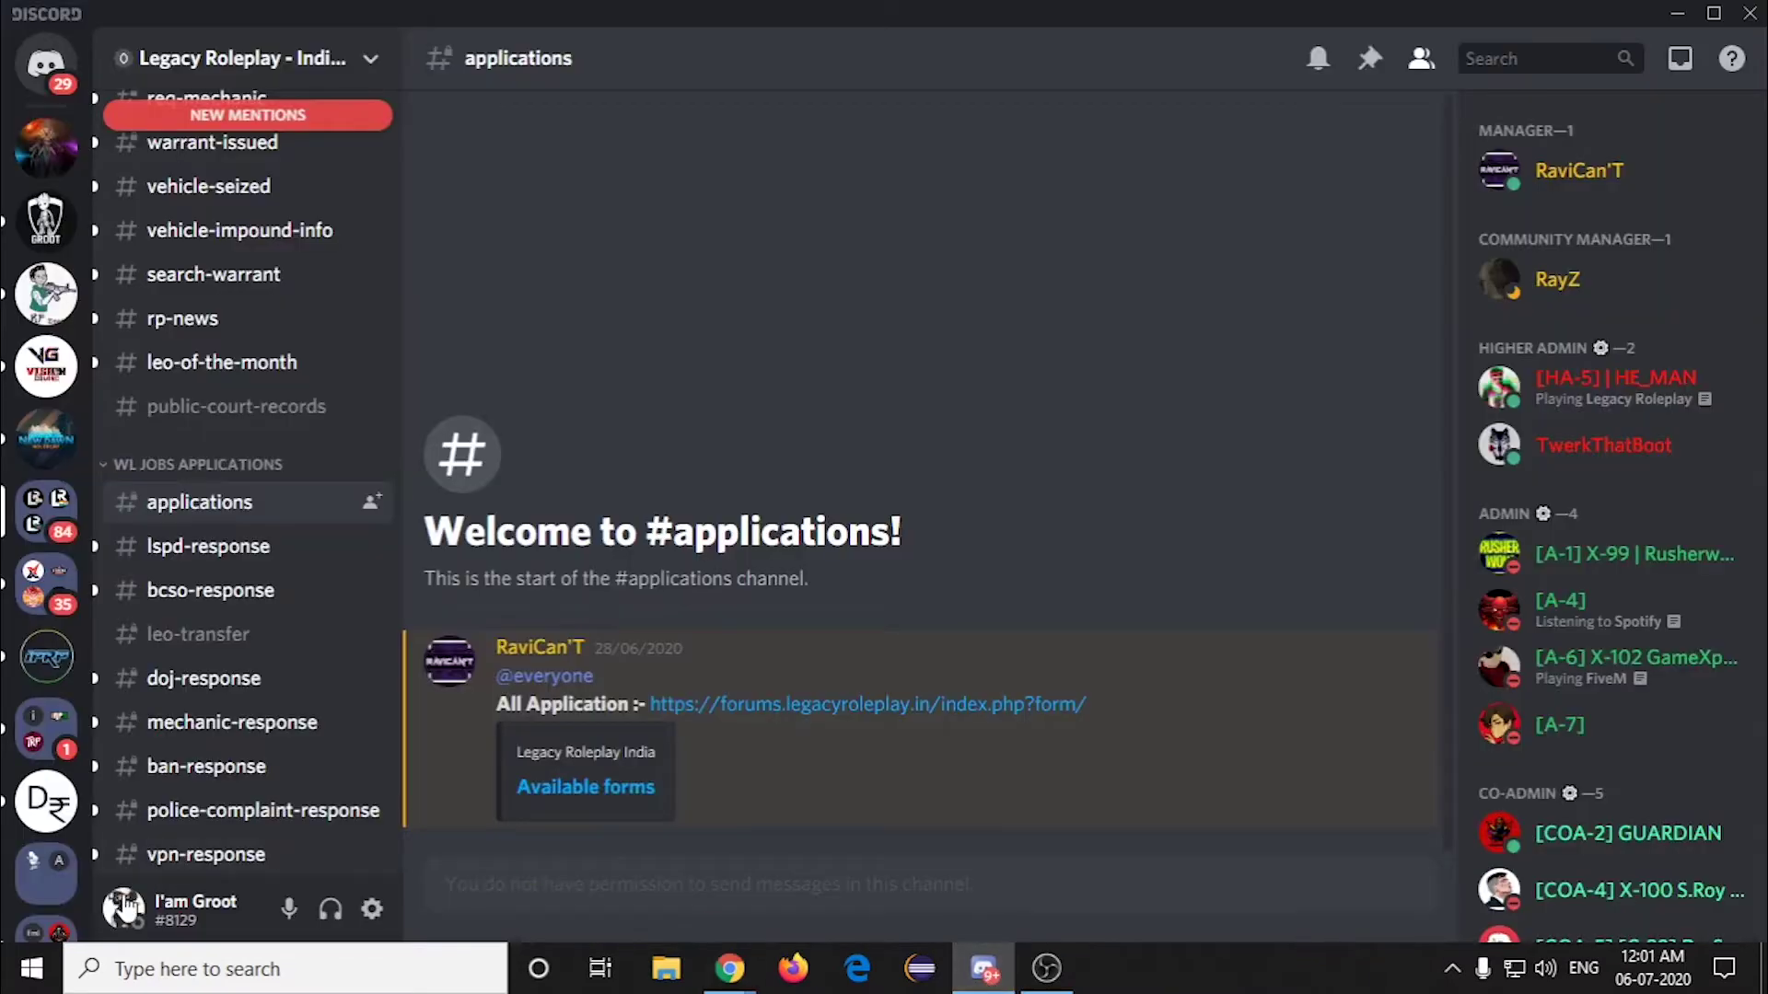
Step: Copy the Discord username with tag and paste it into the Discord Name question
{"action": "left_click", "coordinate": [189, 917]}
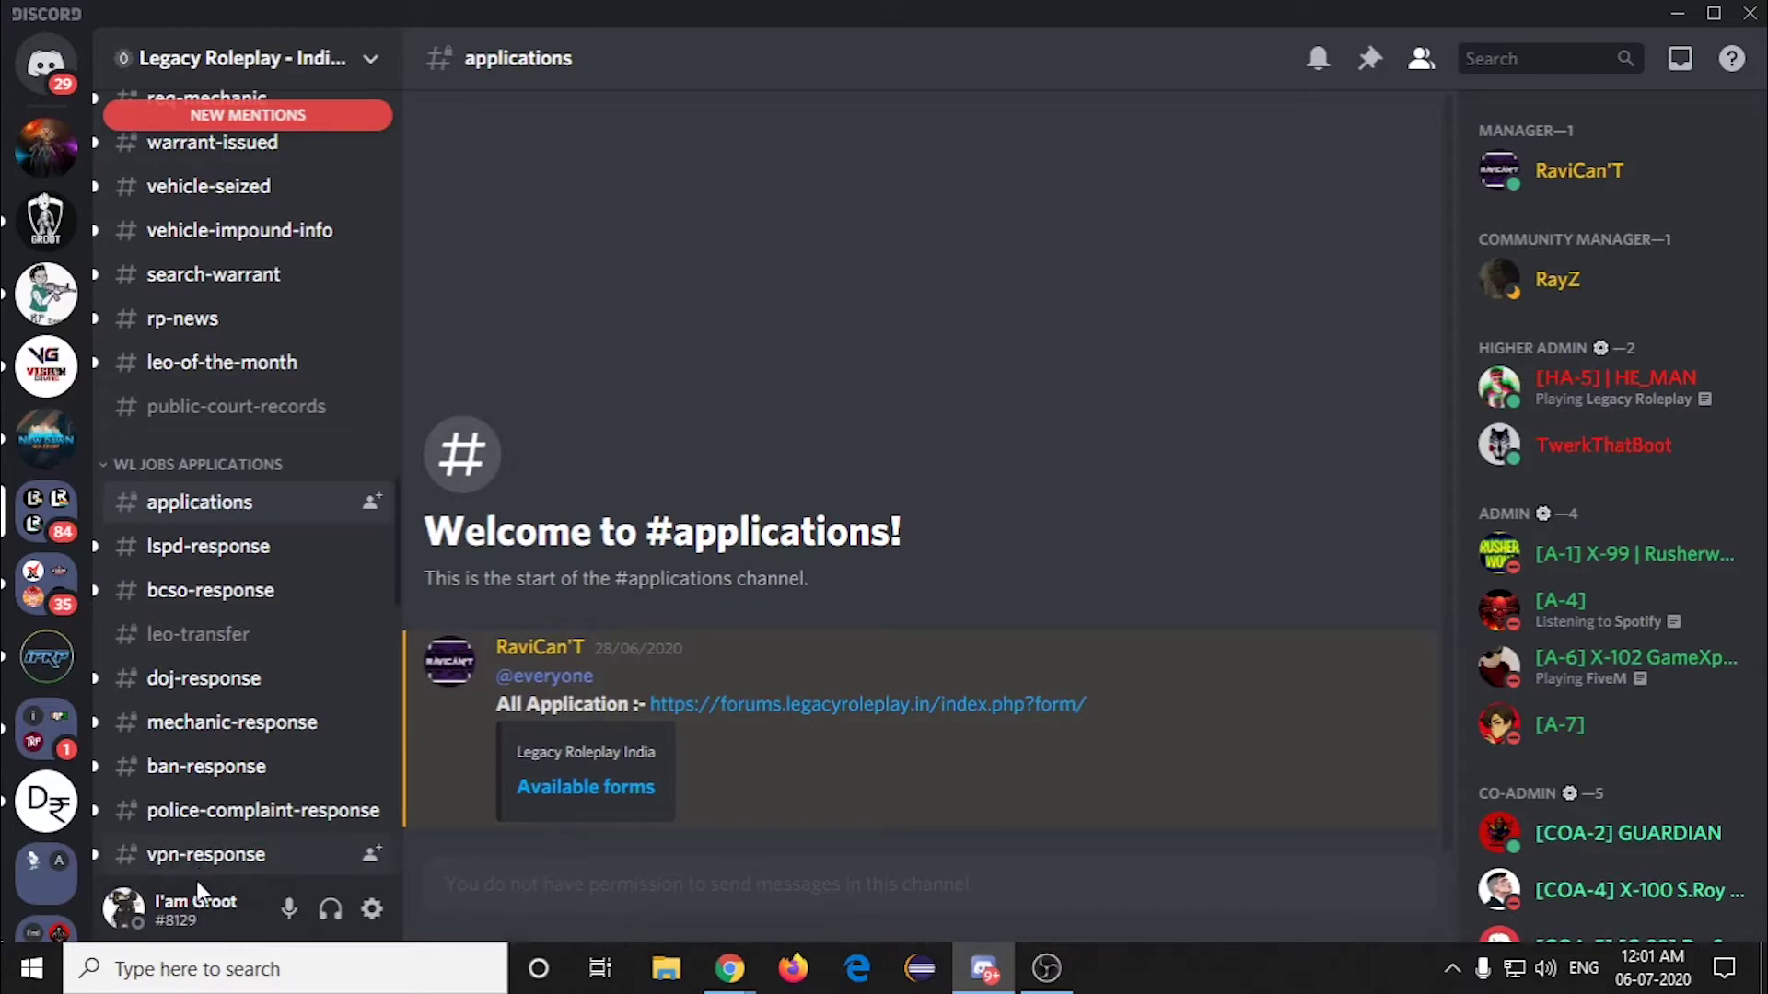
{"action": "left_click", "coordinate": [37, 225]}
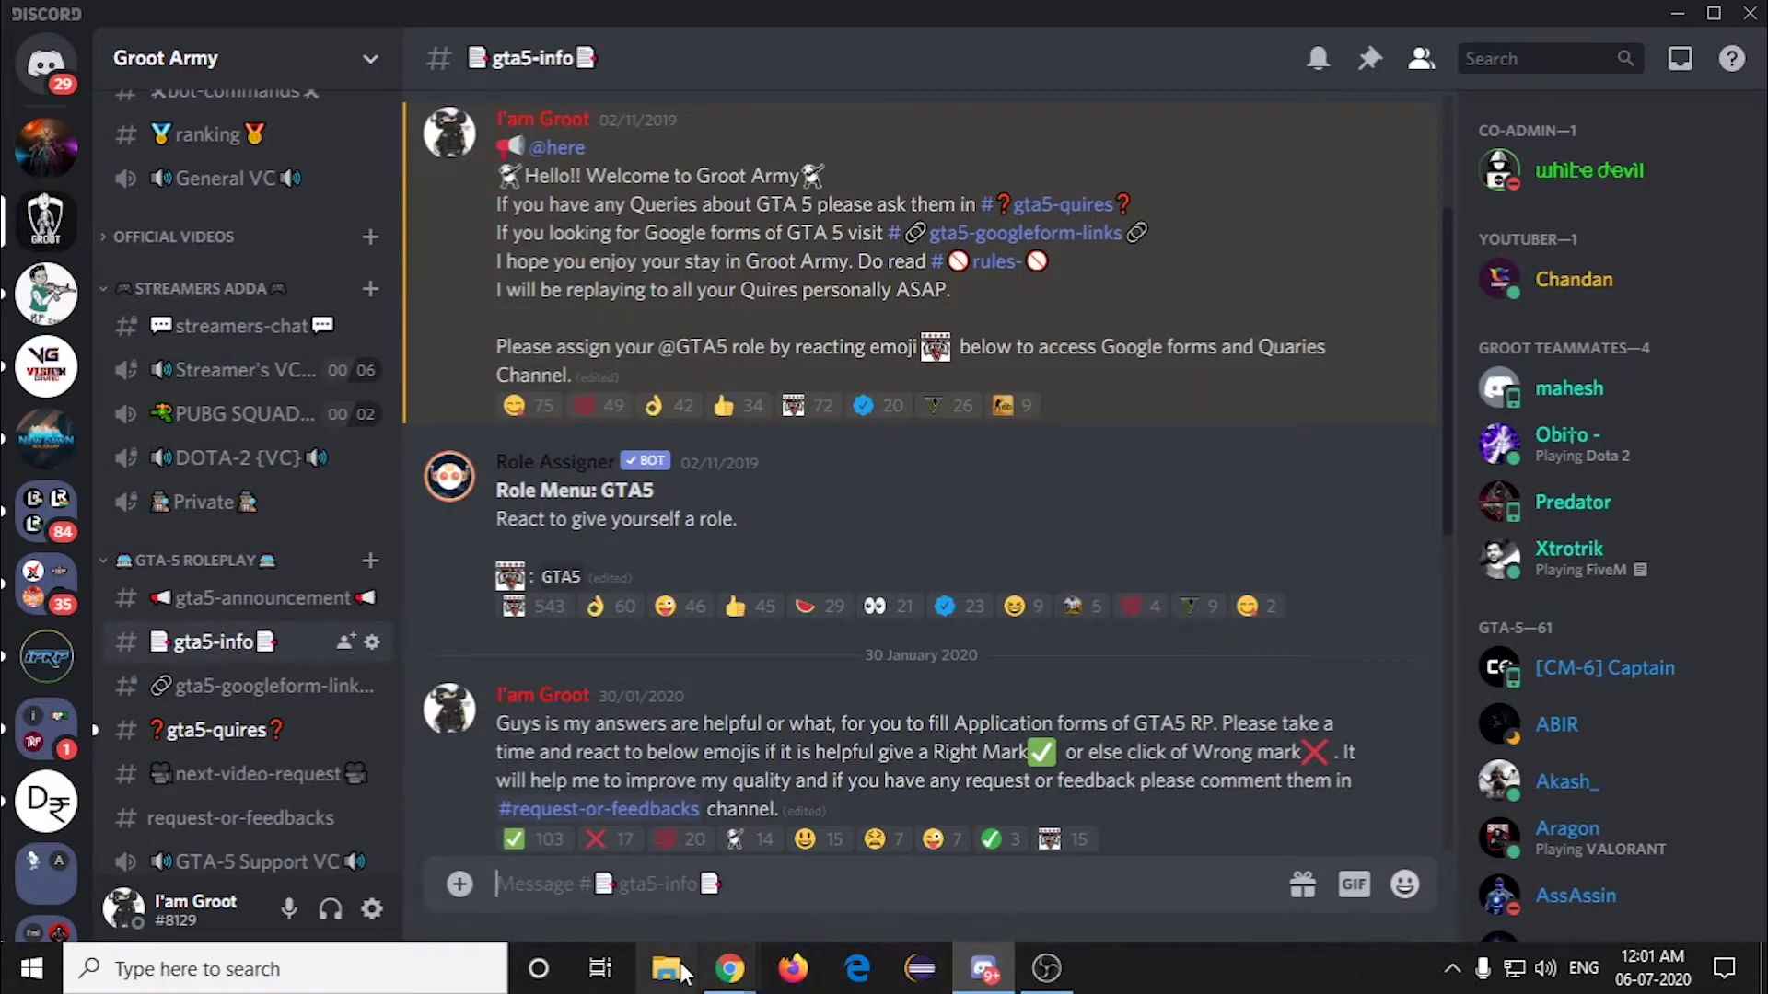
{"action": "left_click", "coordinate": [729, 969]}
{"action": "left_click", "coordinate": [570, 901]}
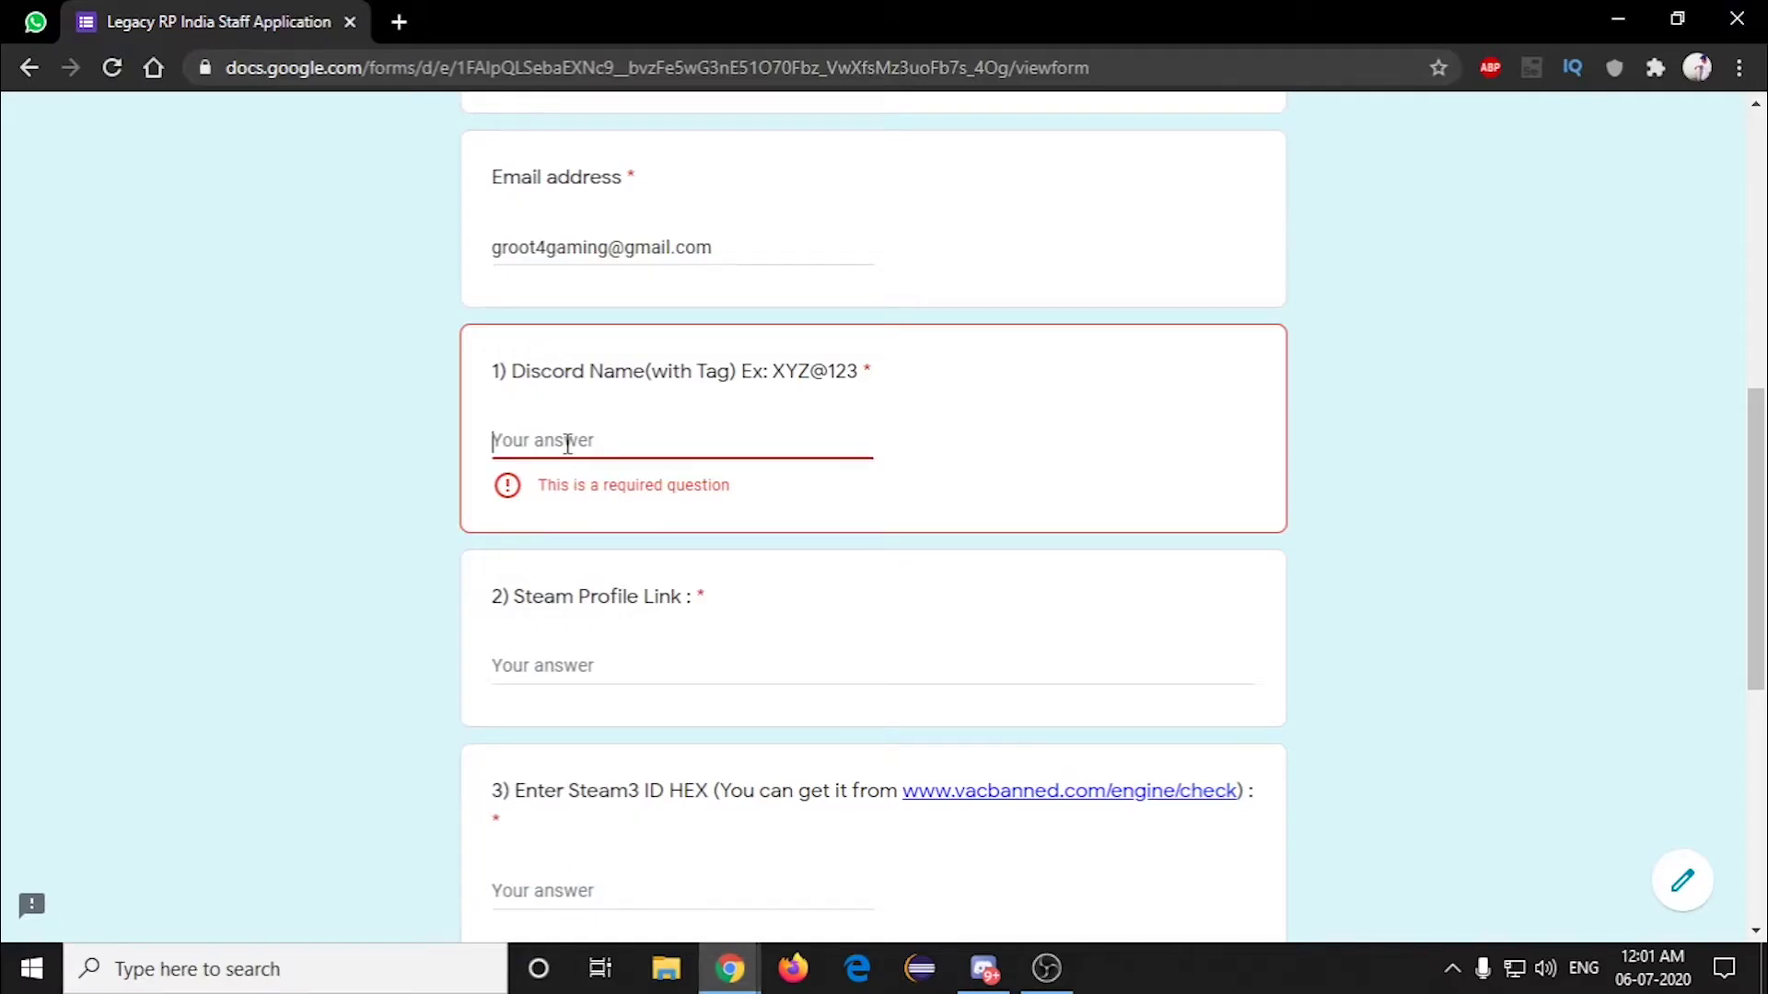
{"action": "key", "text": "ctrl+v"}
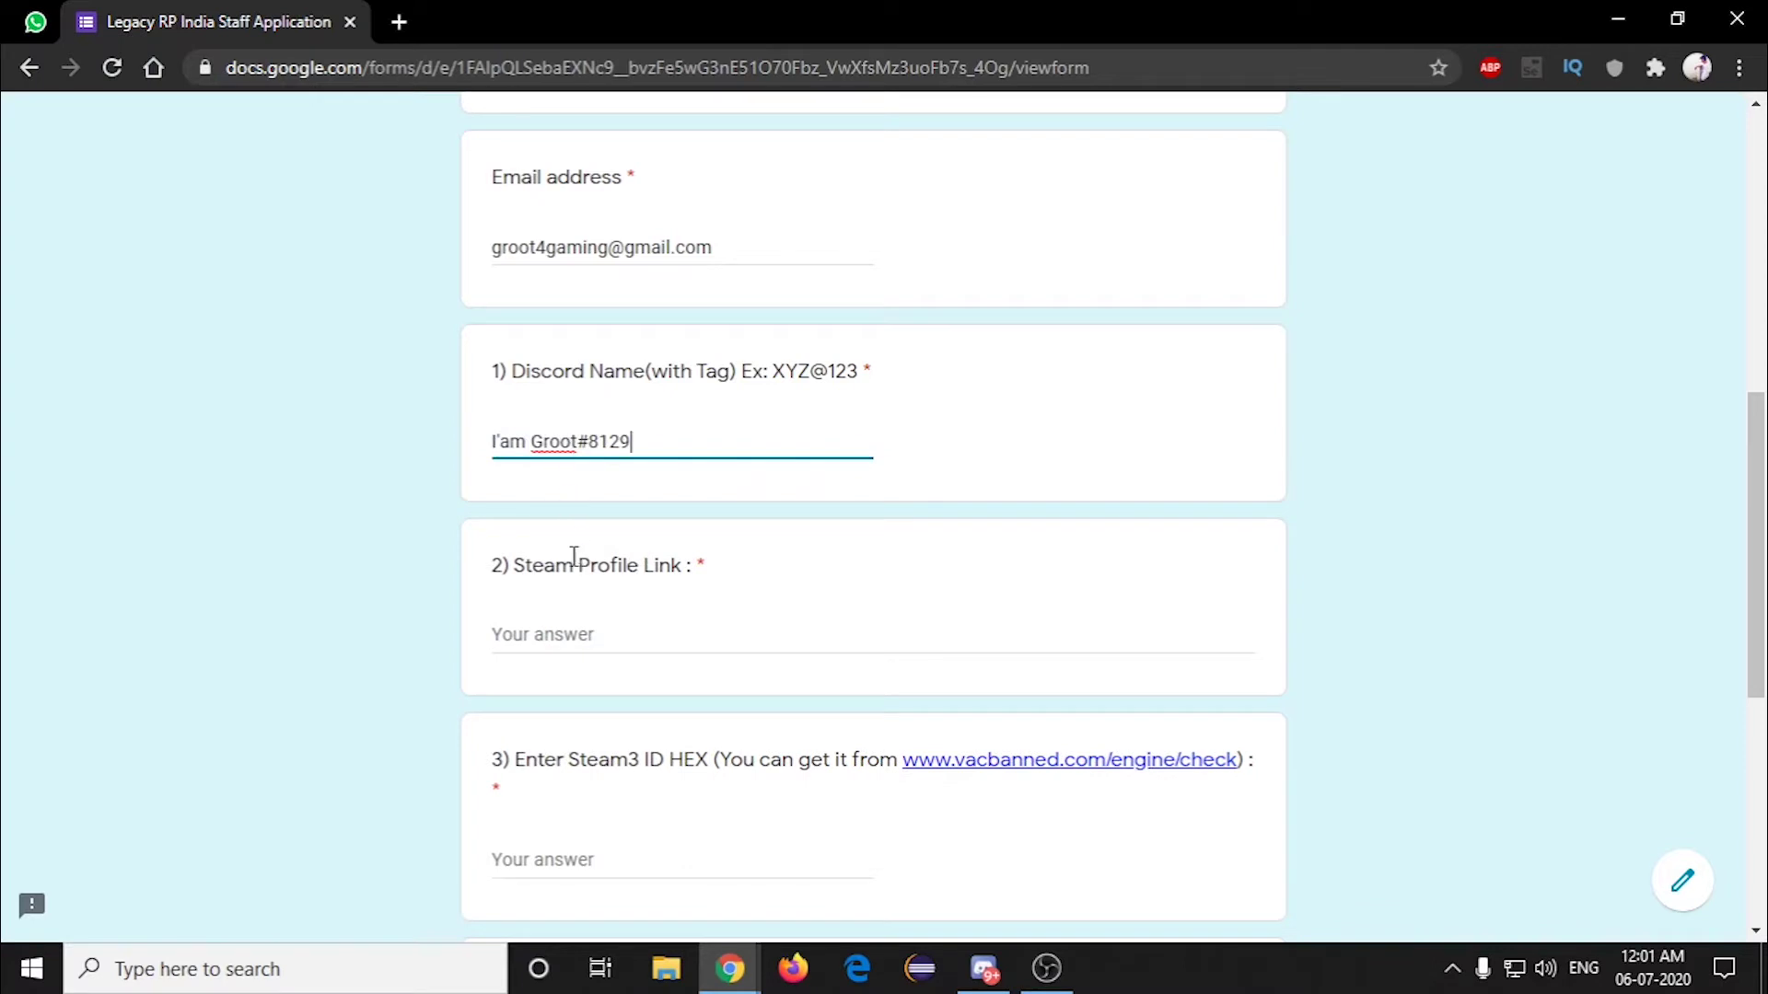
{"action": "left_click", "coordinate": [983, 969]}
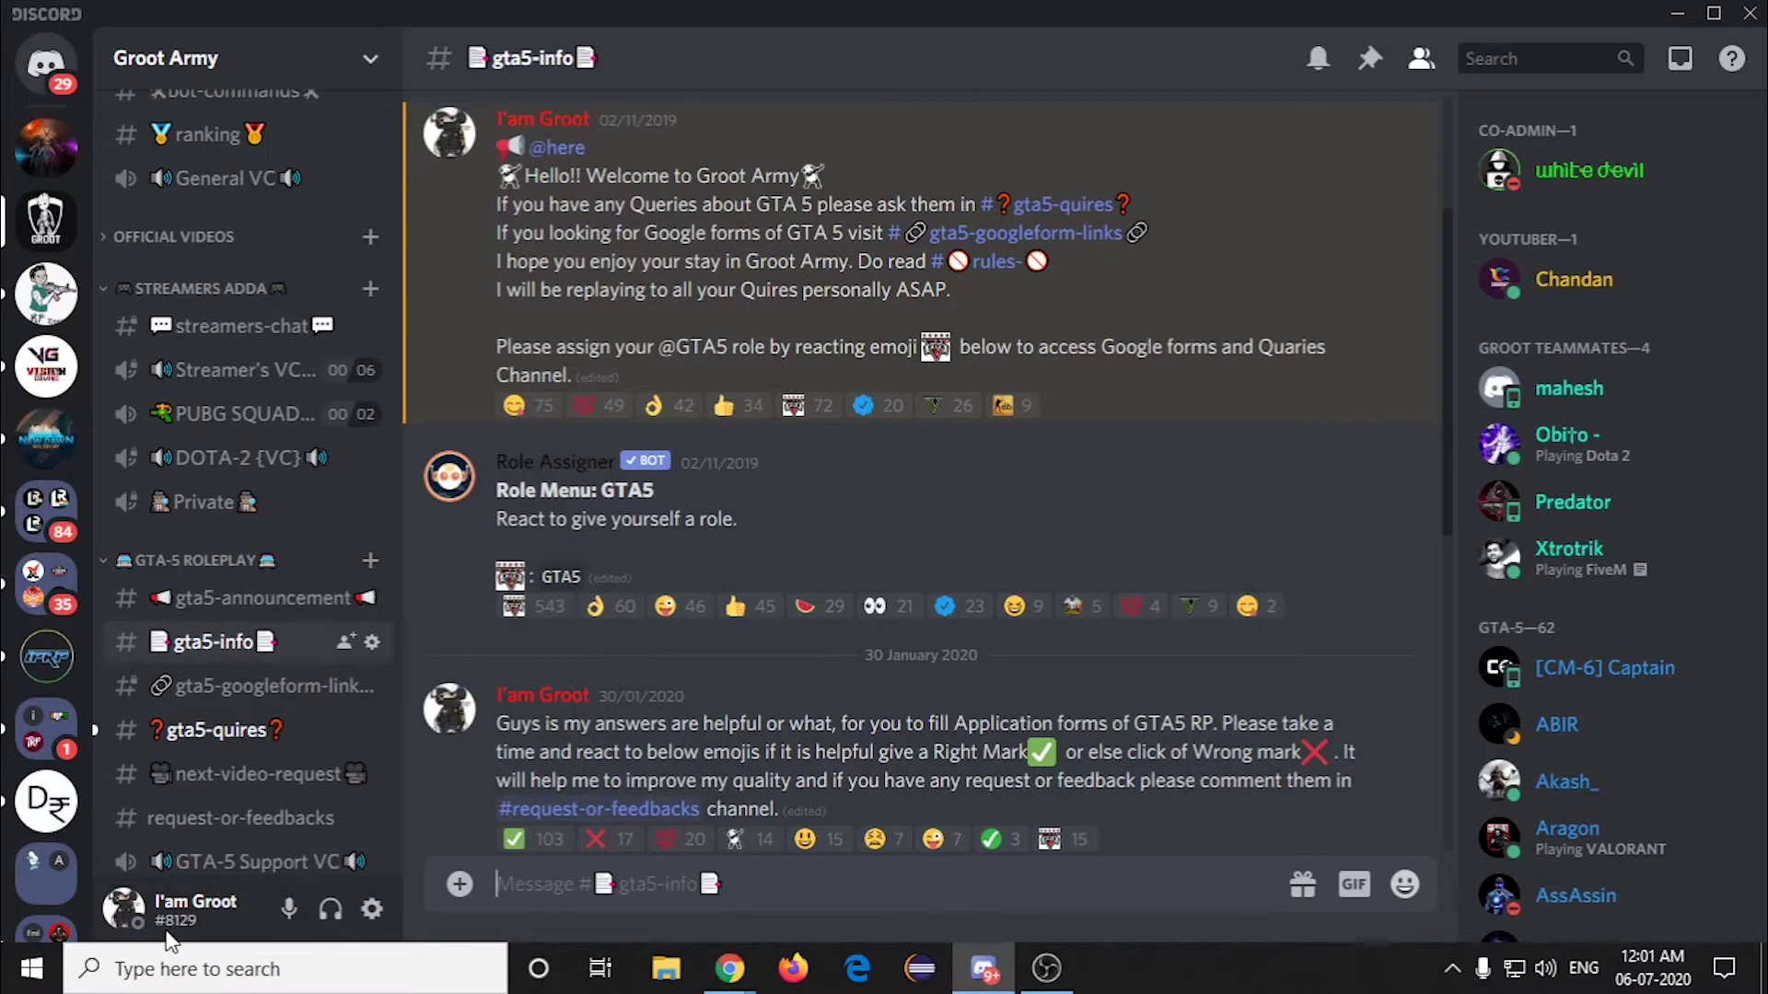
{"action": "left_click", "coordinate": [729, 968]}
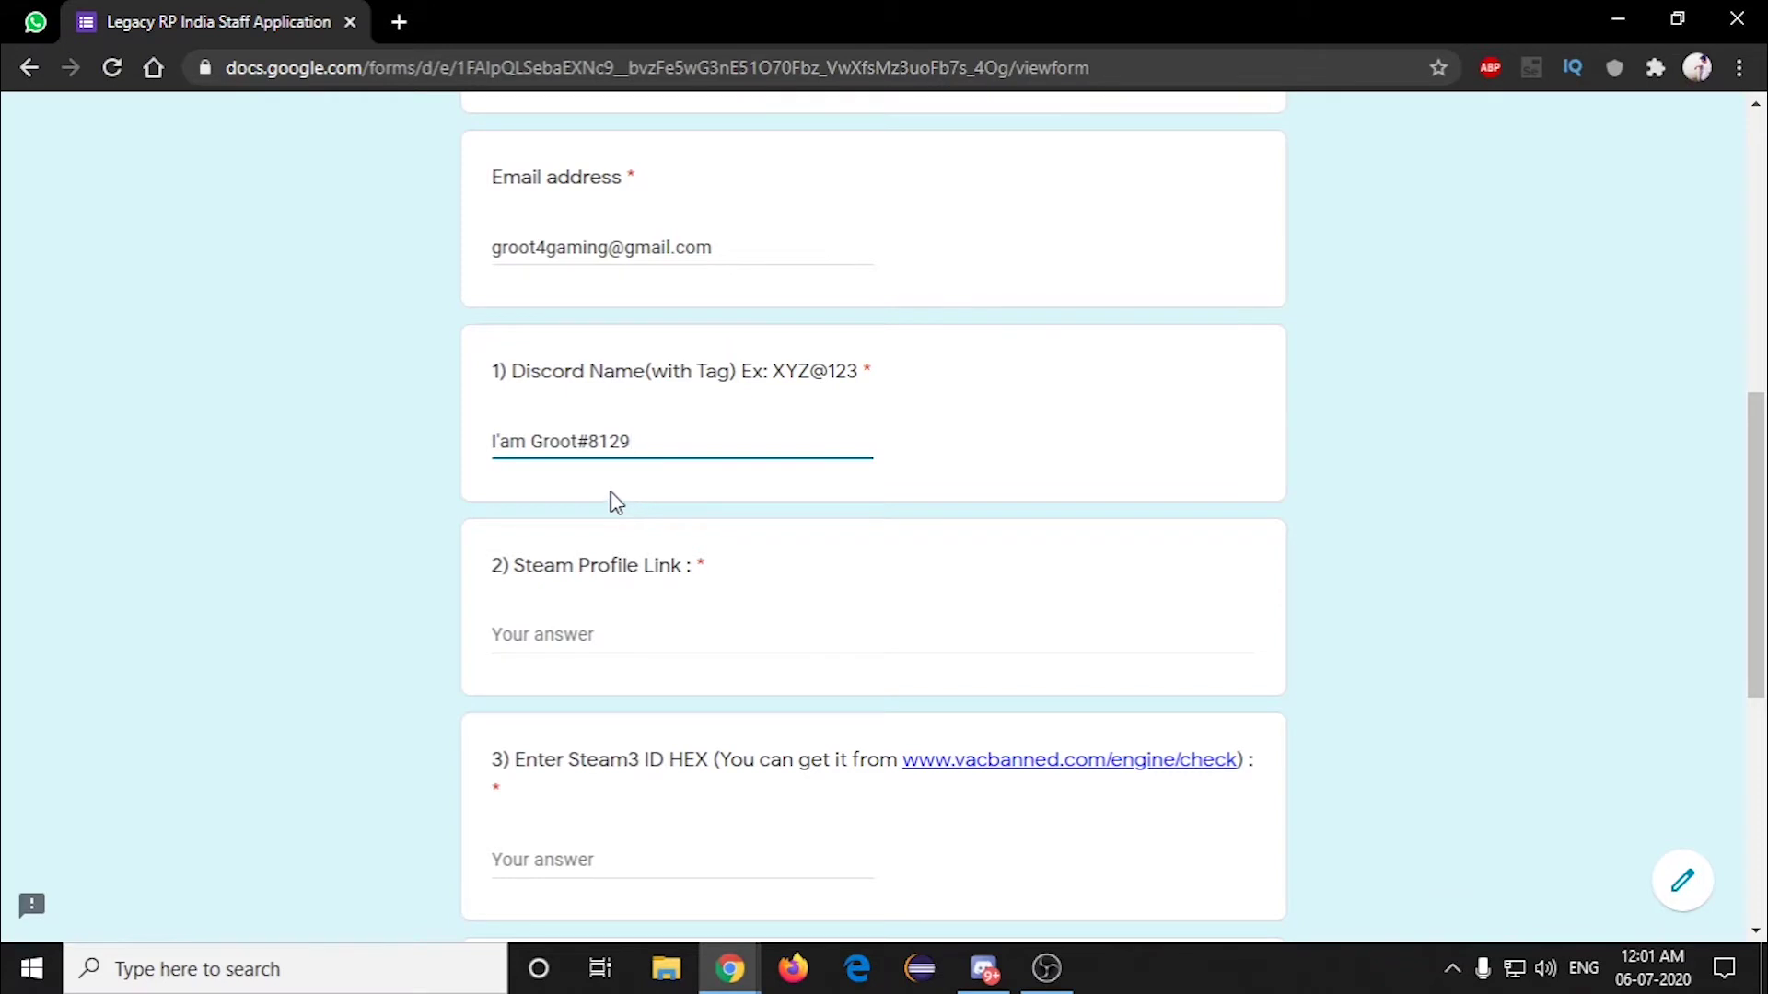
{"action": "scroll", "coordinate": [580, 632], "scroll_direction": "down", "scroll_amount": 1}
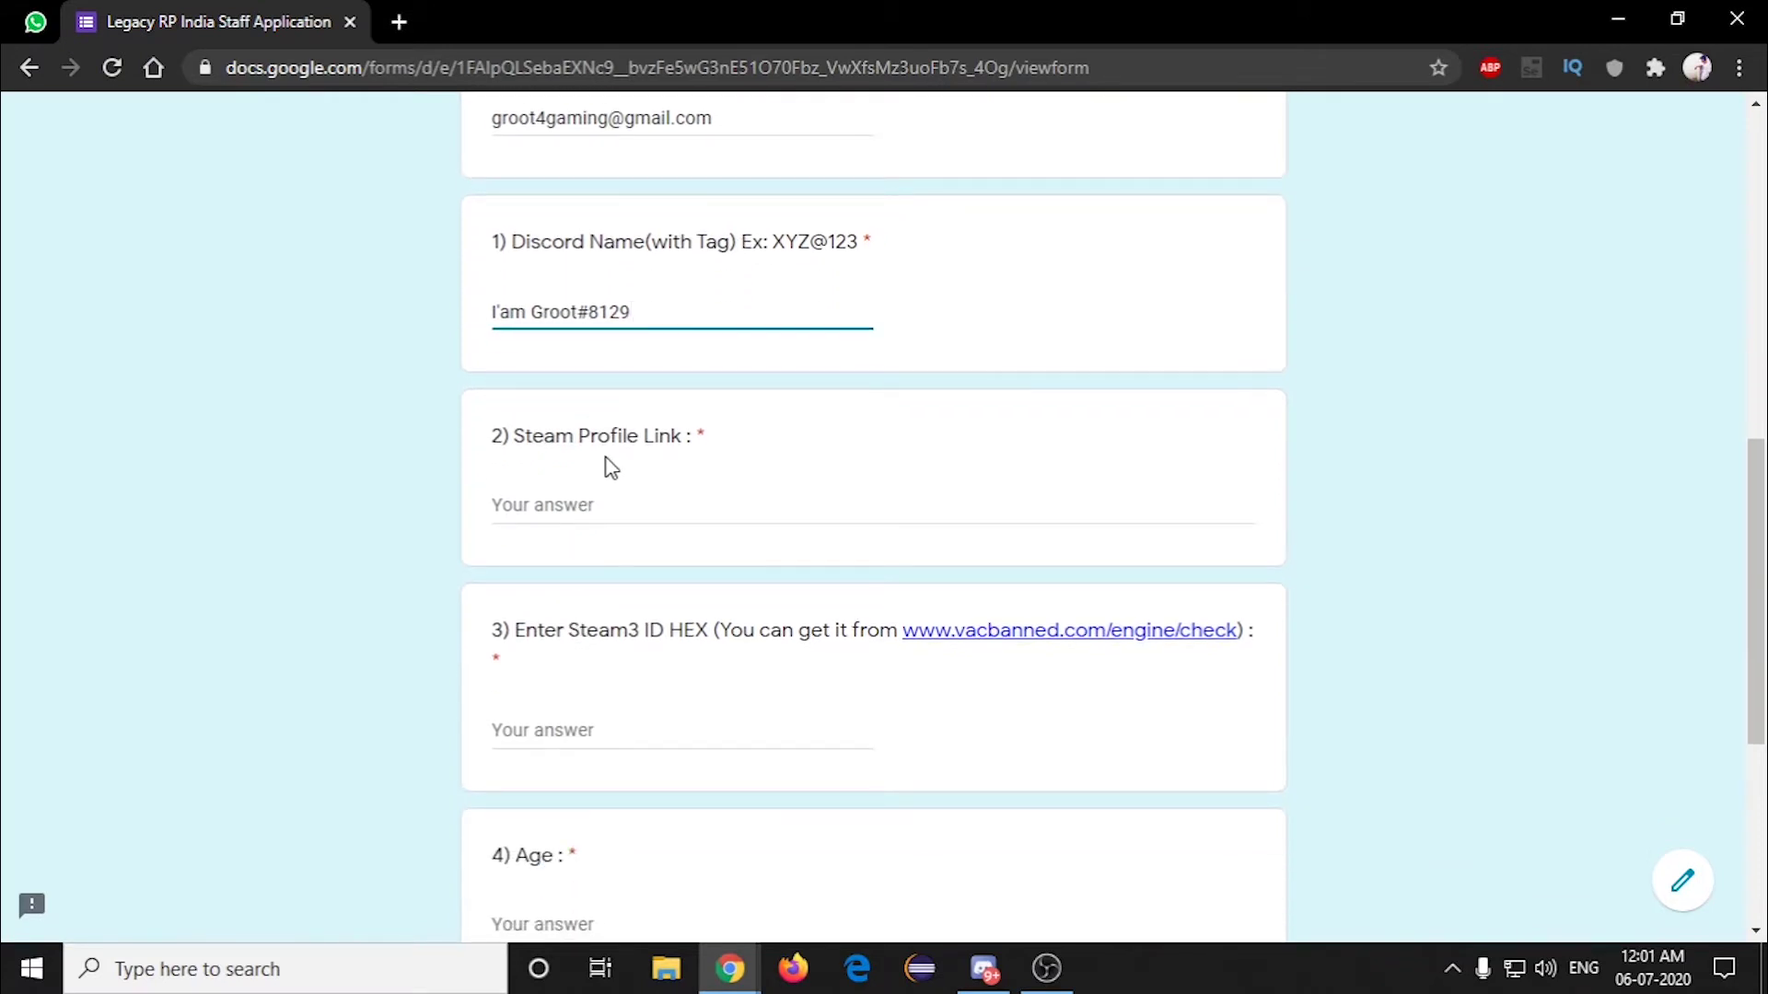
Step: Launch Steam, open View my profile, and copy the profile page's URL
{"action": "left_click", "coordinate": [320, 978]}
{"action": "type", "text": "s"}
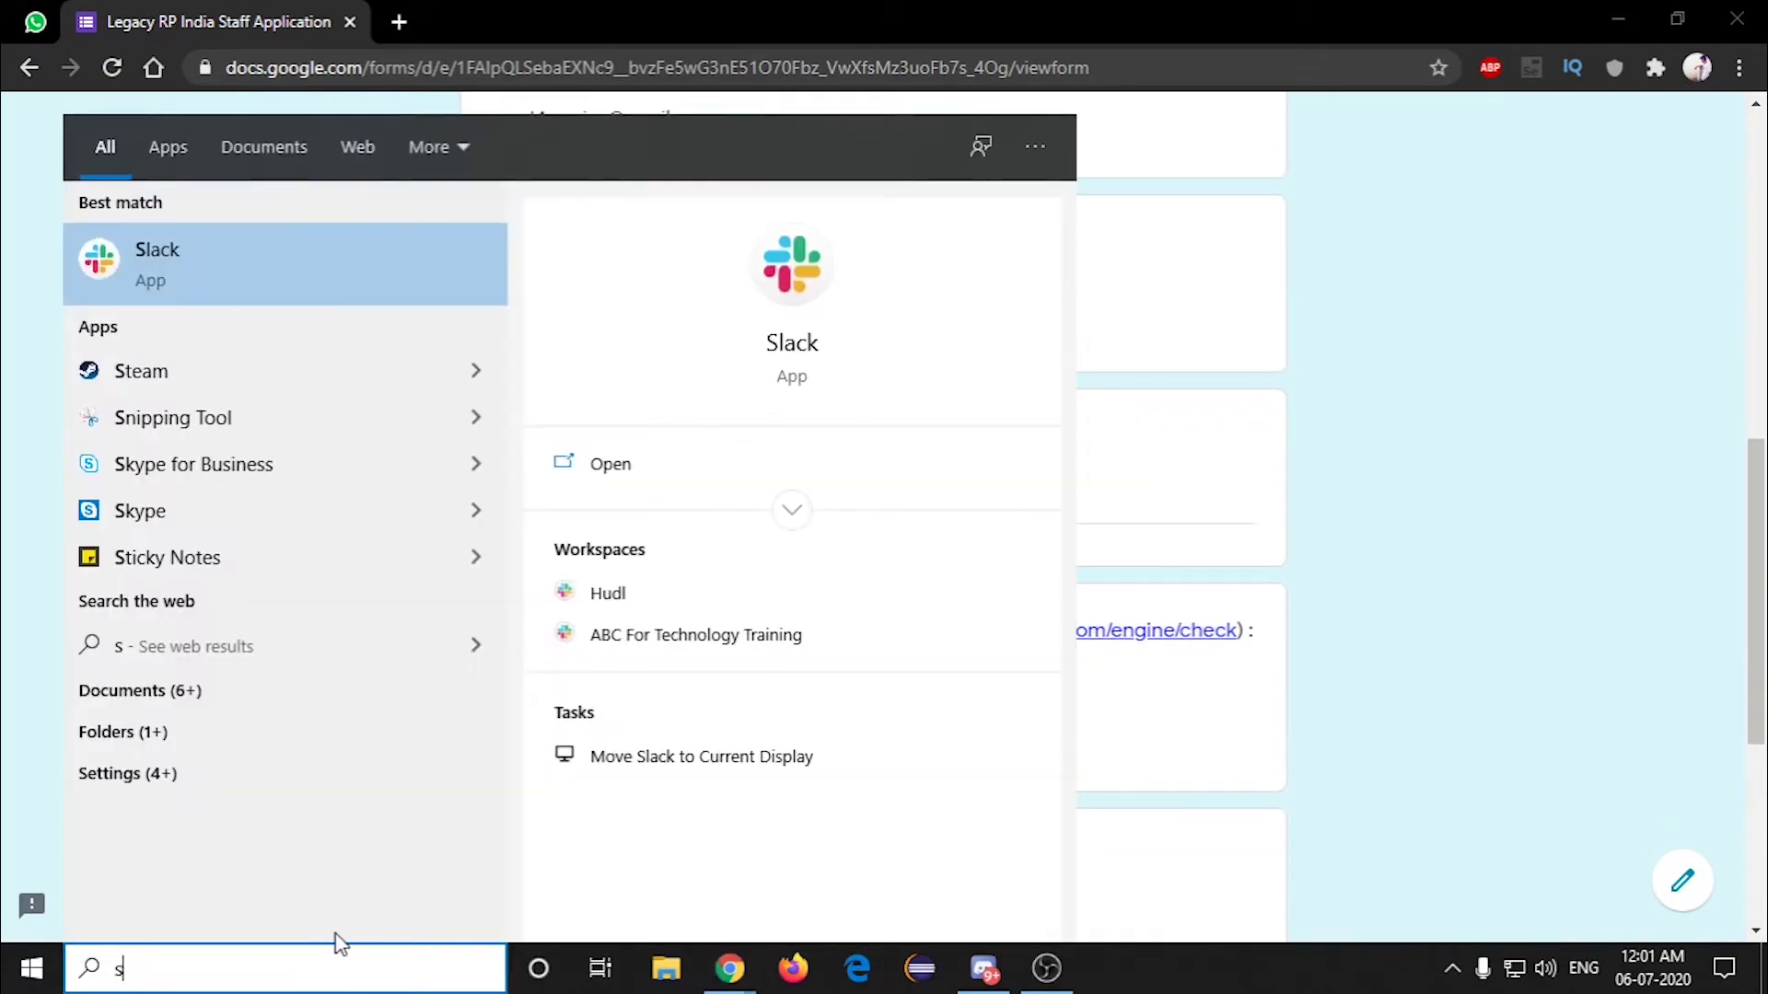
{"action": "key", "text": "Return"}
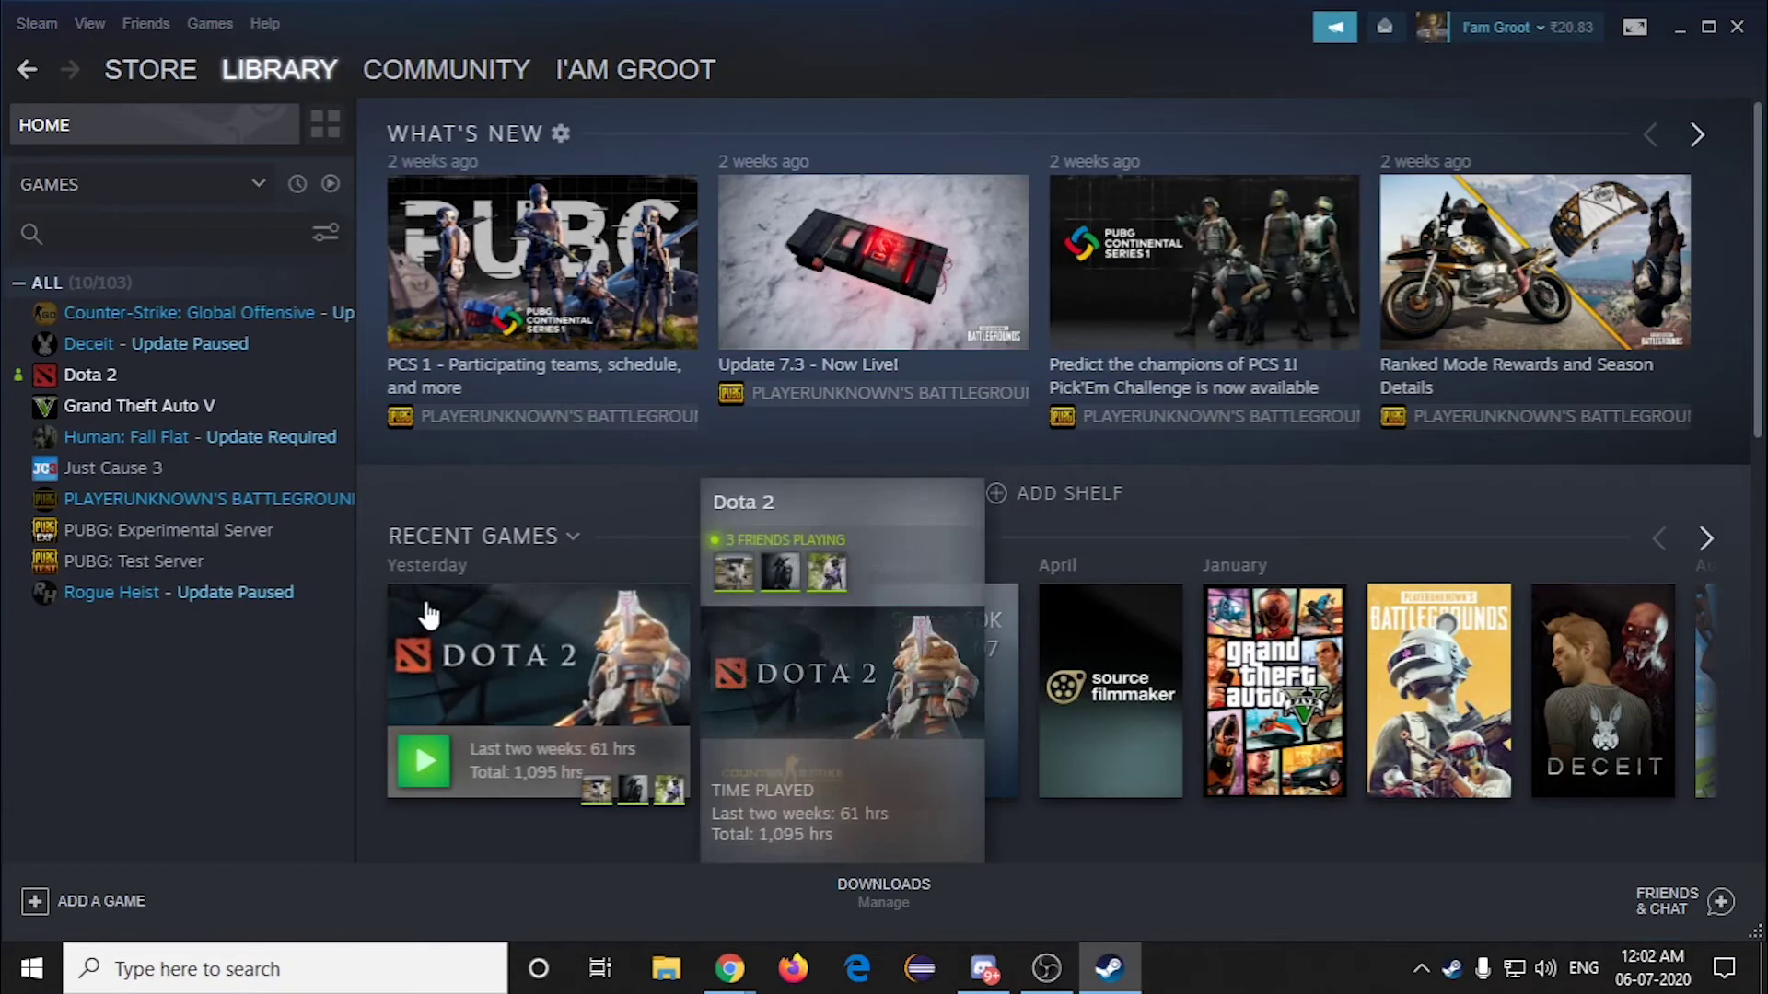
{"action": "left_click", "coordinate": [1500, 26]}
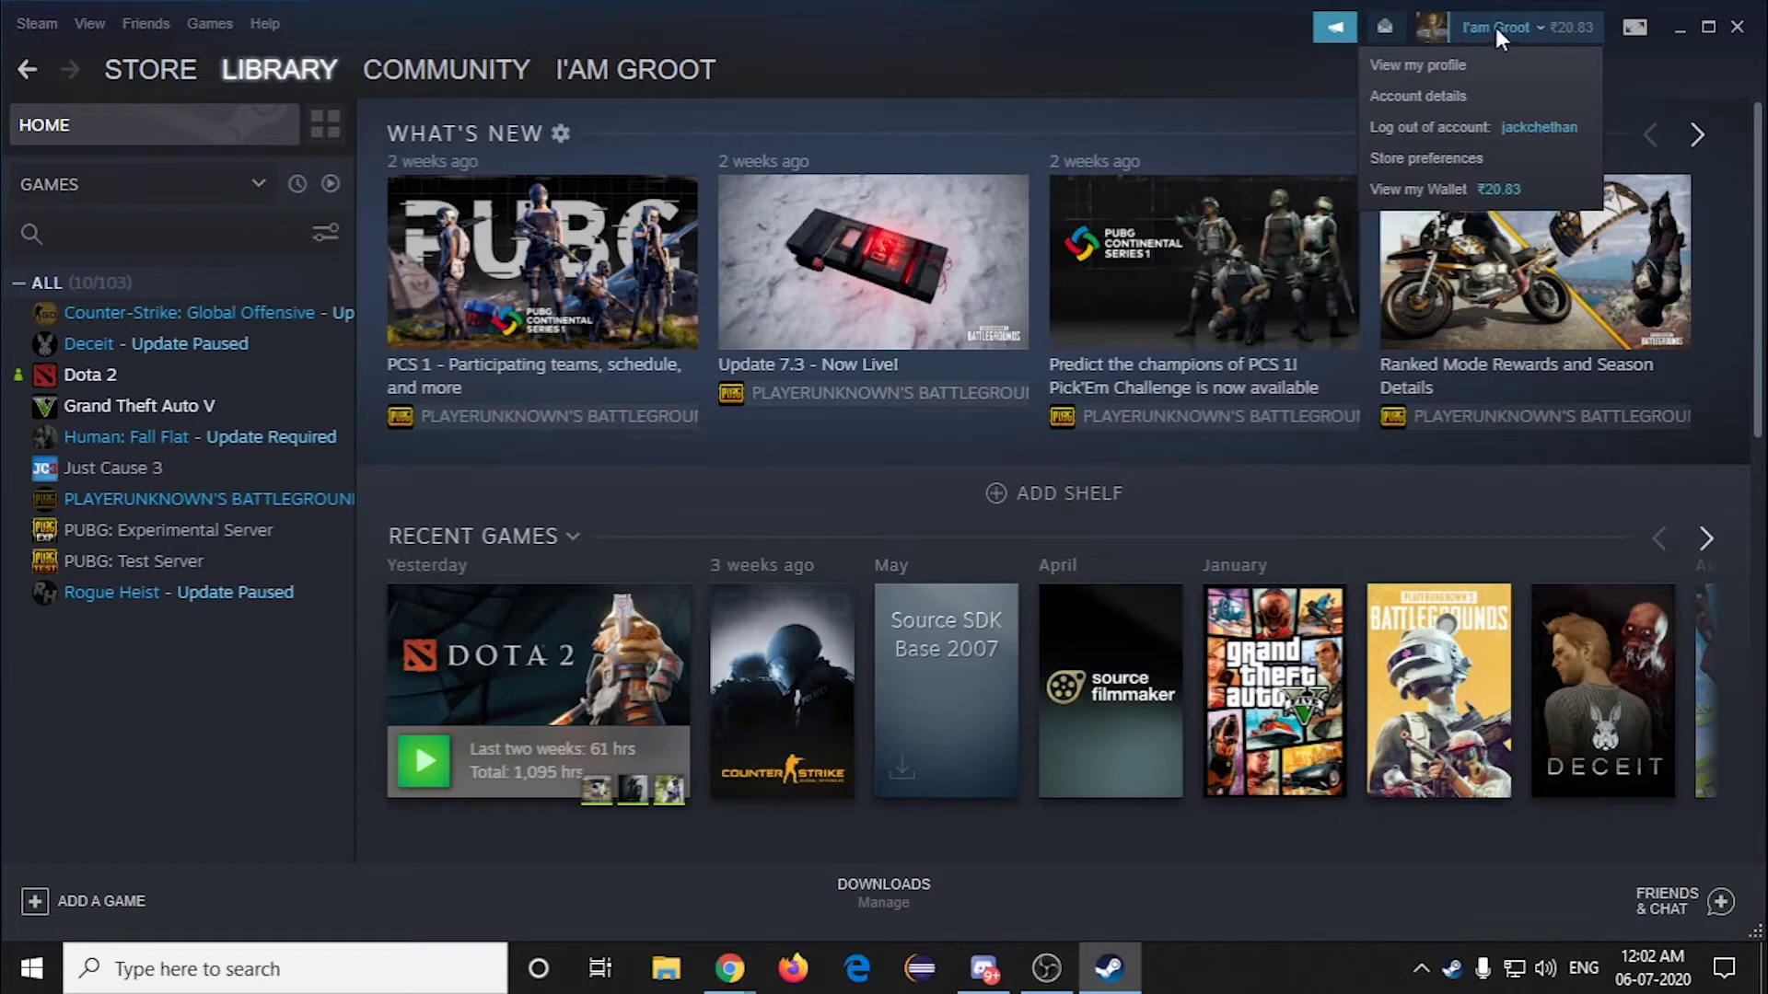
{"action": "left_click", "coordinate": [1423, 66]}
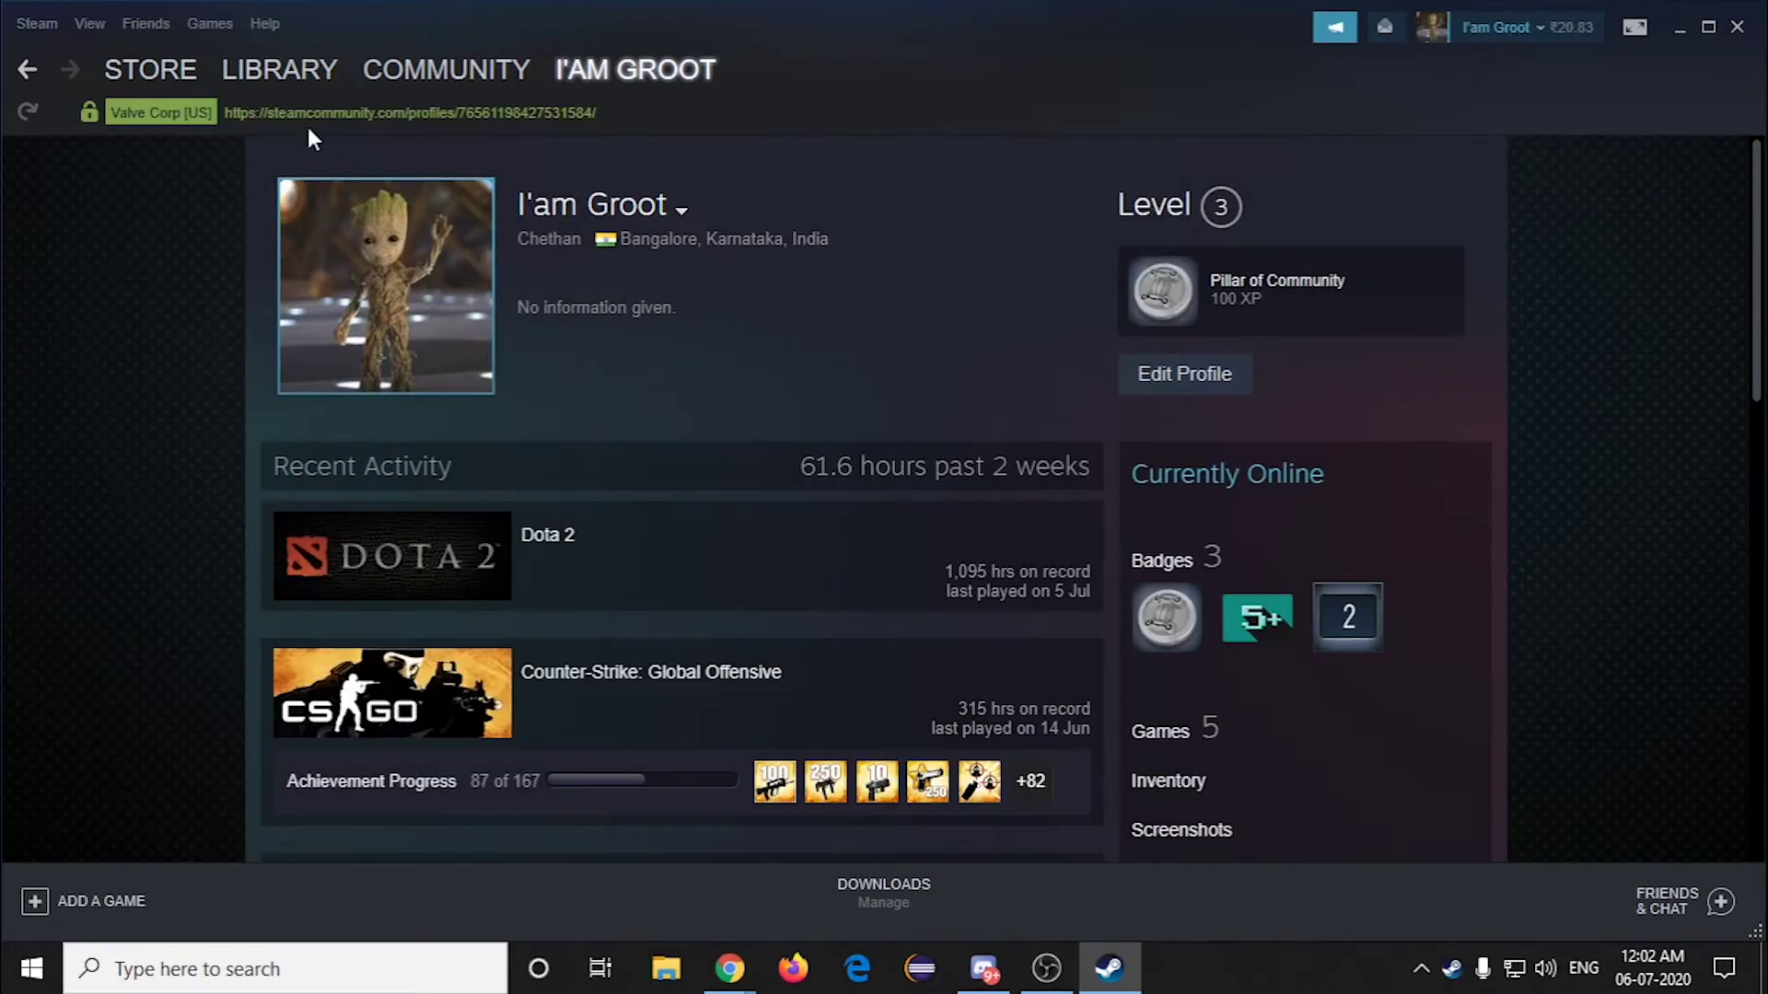
{"action": "left_click_drag", "start_coordinate": [647, 111], "coordinate": [214, 114]}
{"action": "key", "text": "ctrl+c"}
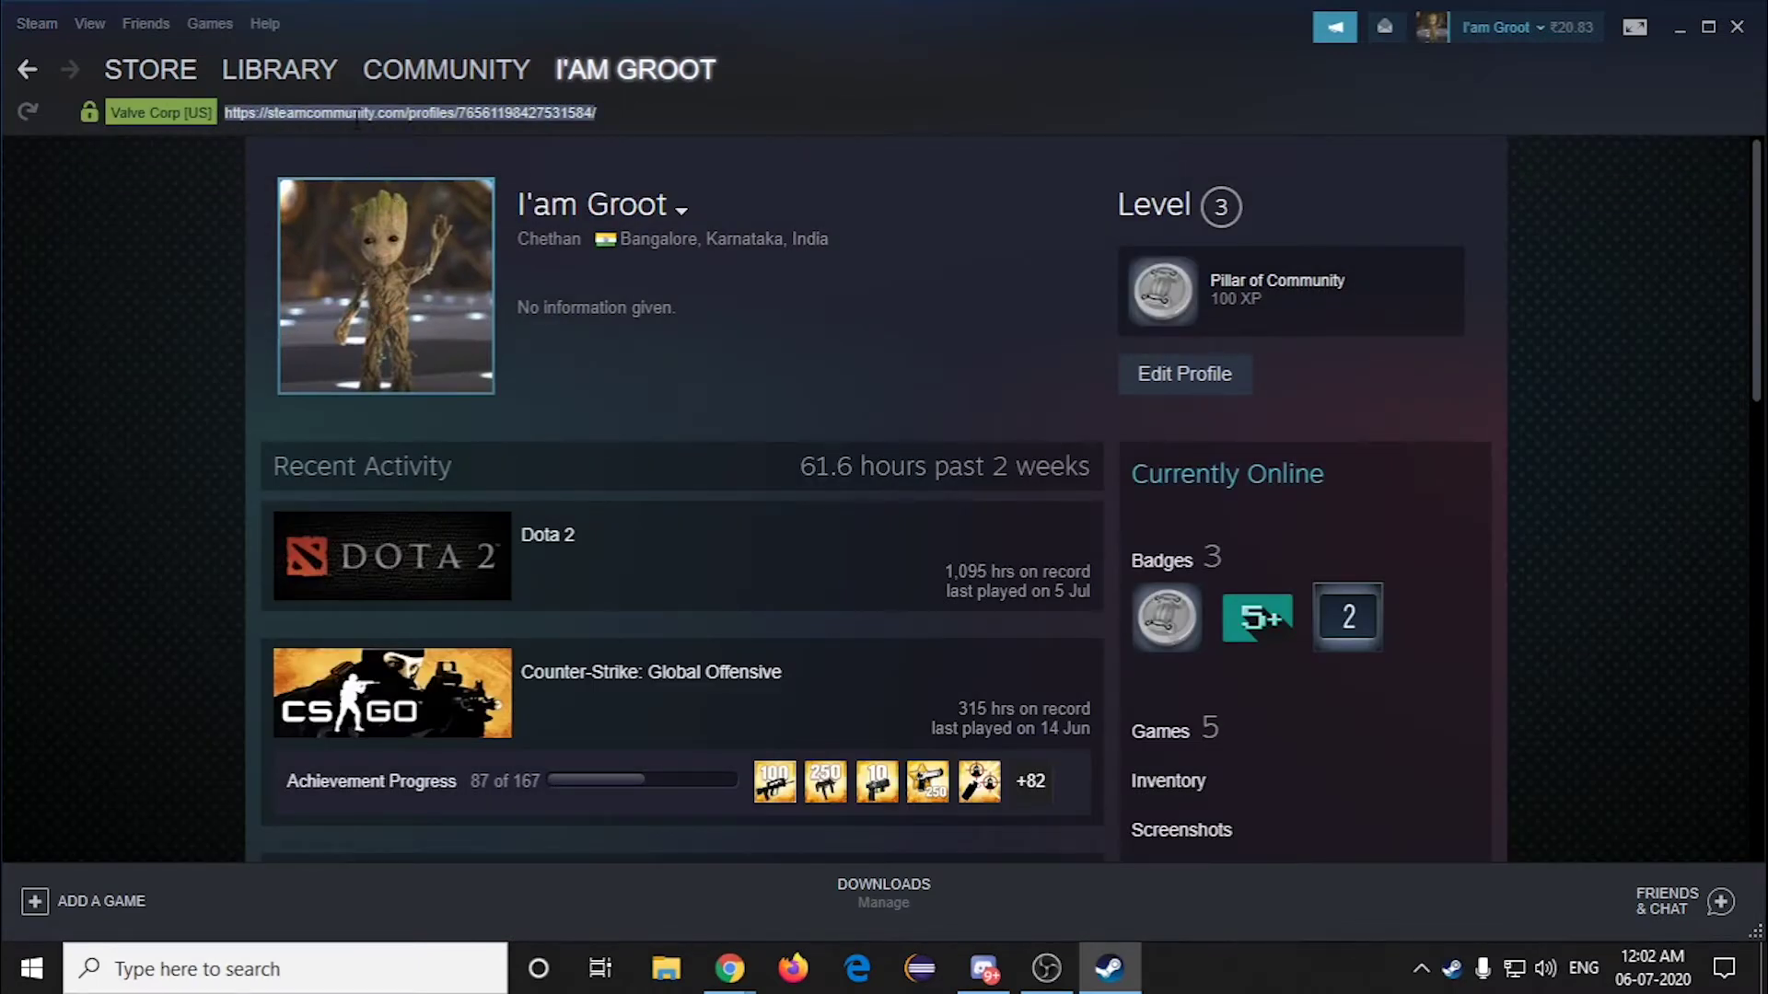
{"action": "mouse_move", "coordinate": [729, 966]}
{"action": "left_click", "coordinate": [598, 871]}
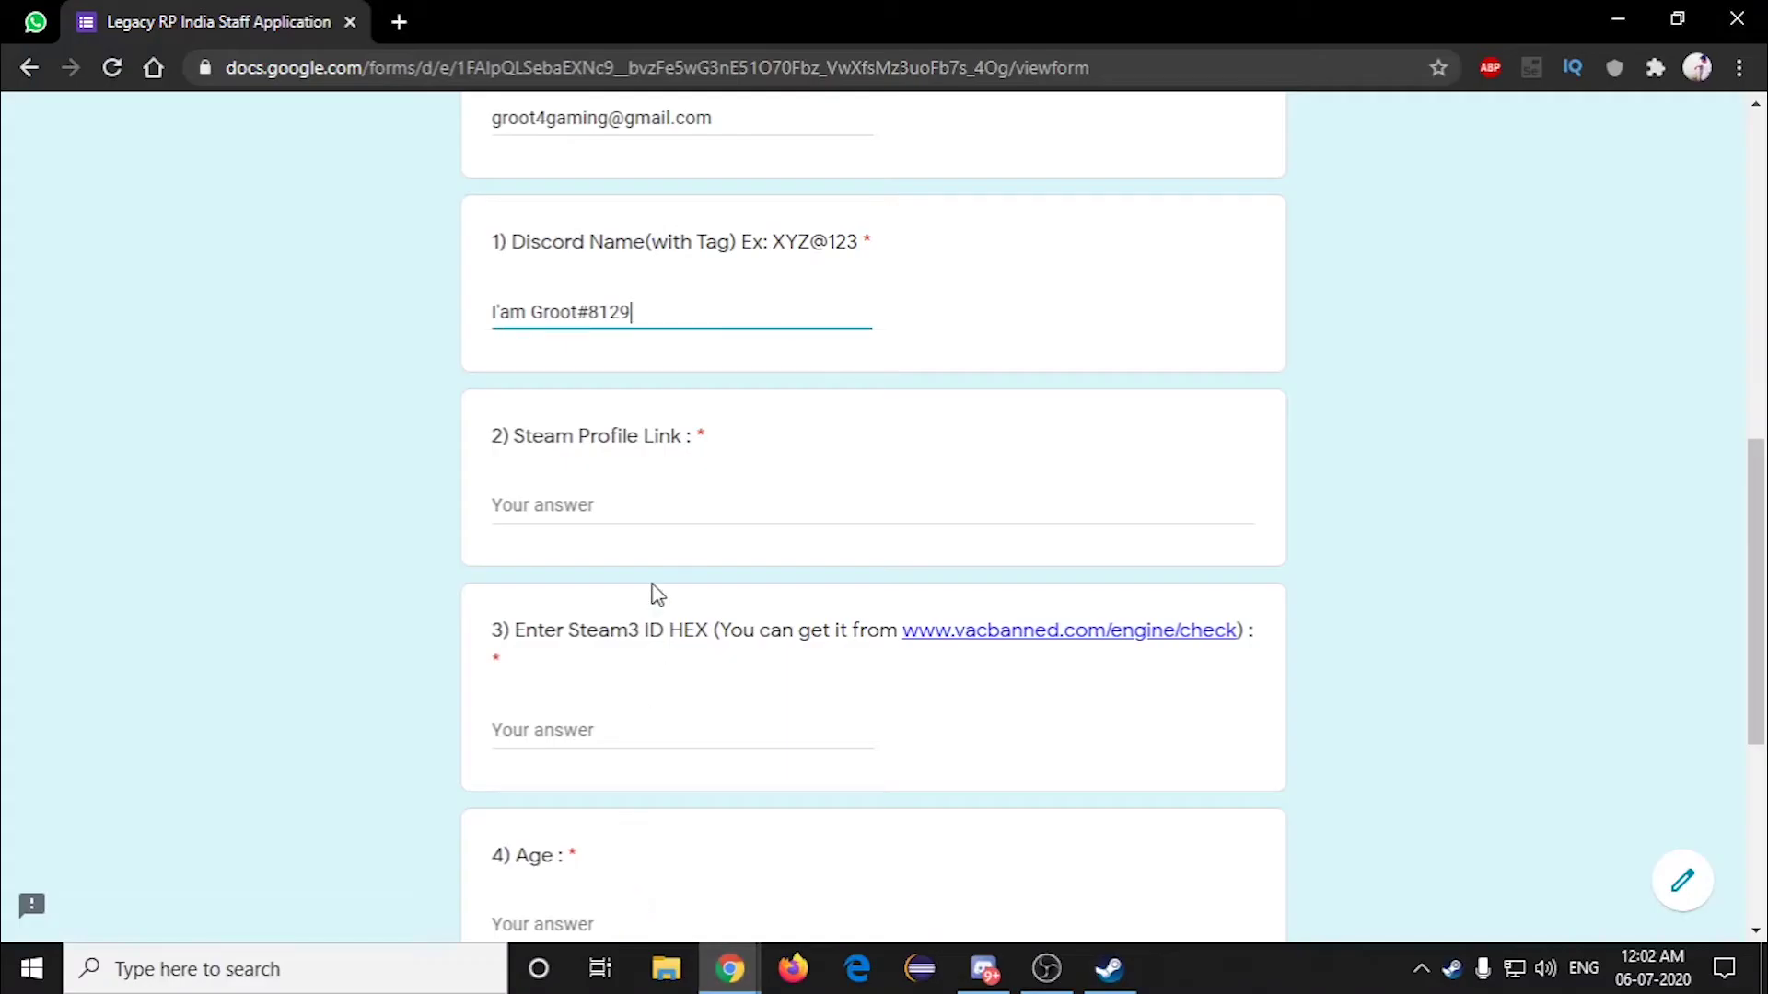
Step: Paste the Steam profile URL into Steam Profile Link and open the vacbanned.com check link
{"action": "left_click", "coordinate": [589, 504]}
{"action": "key", "text": "ctrl+v"}
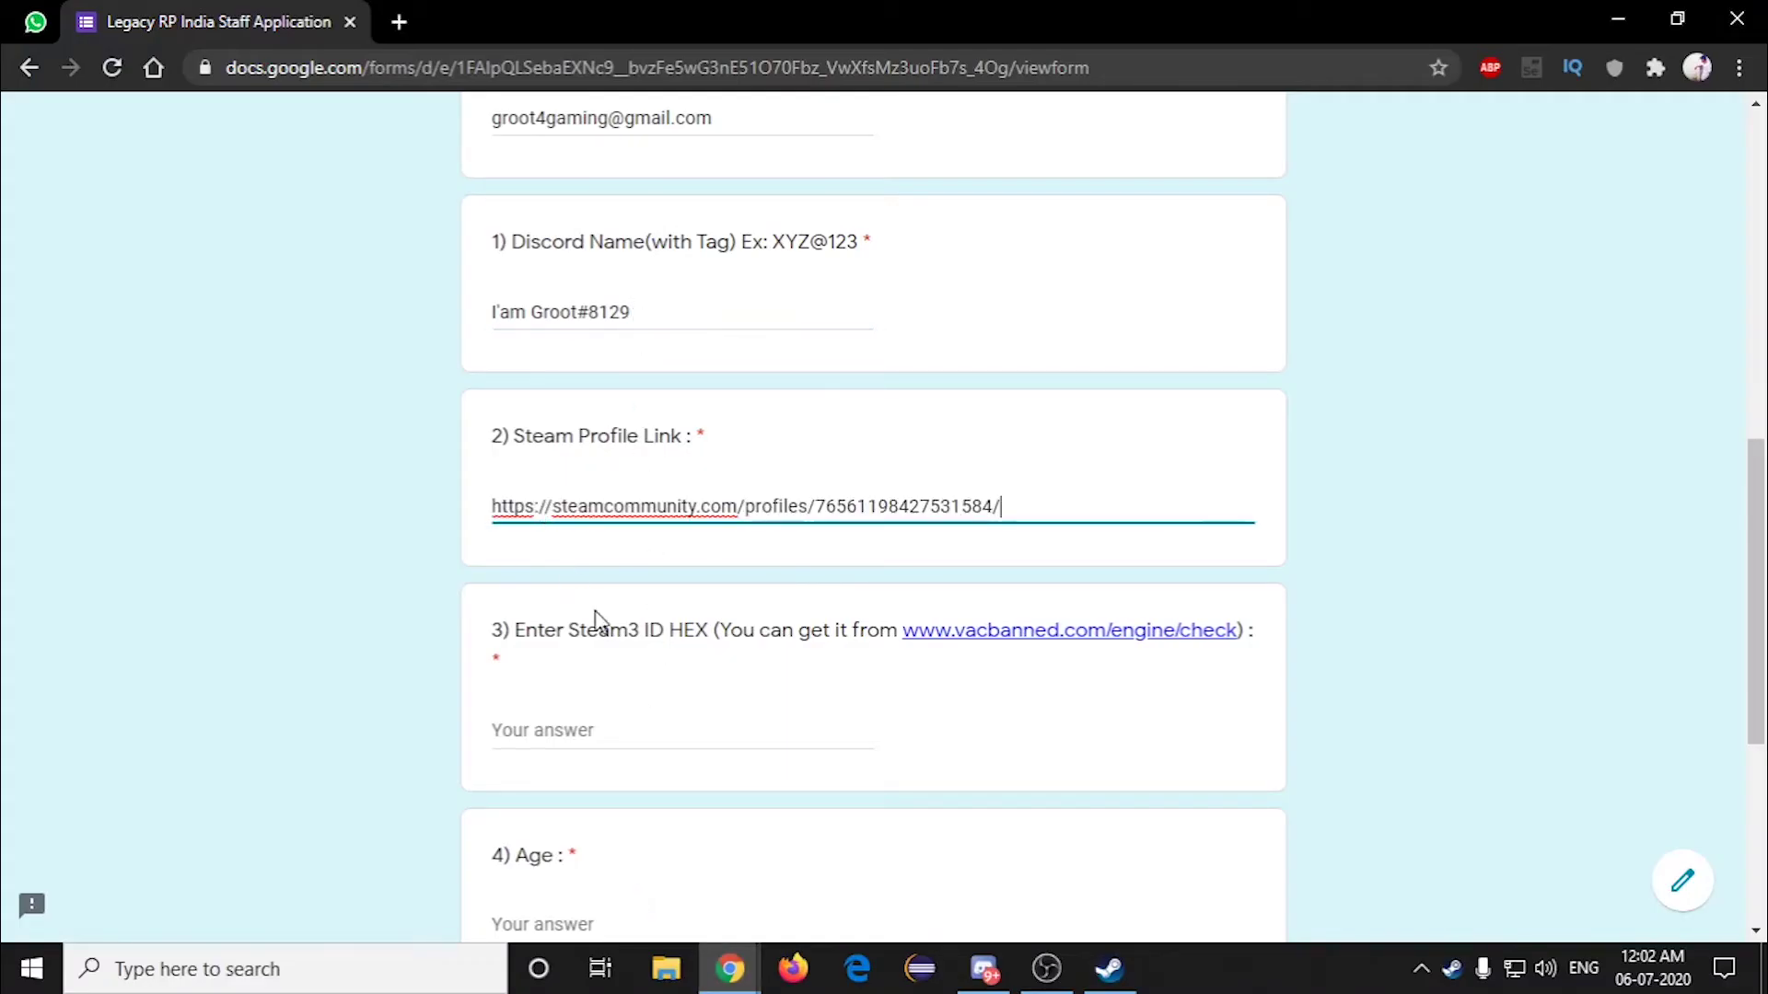
{"action": "scroll", "coordinate": [608, 644], "scroll_direction": "down", "scroll_amount": 1}
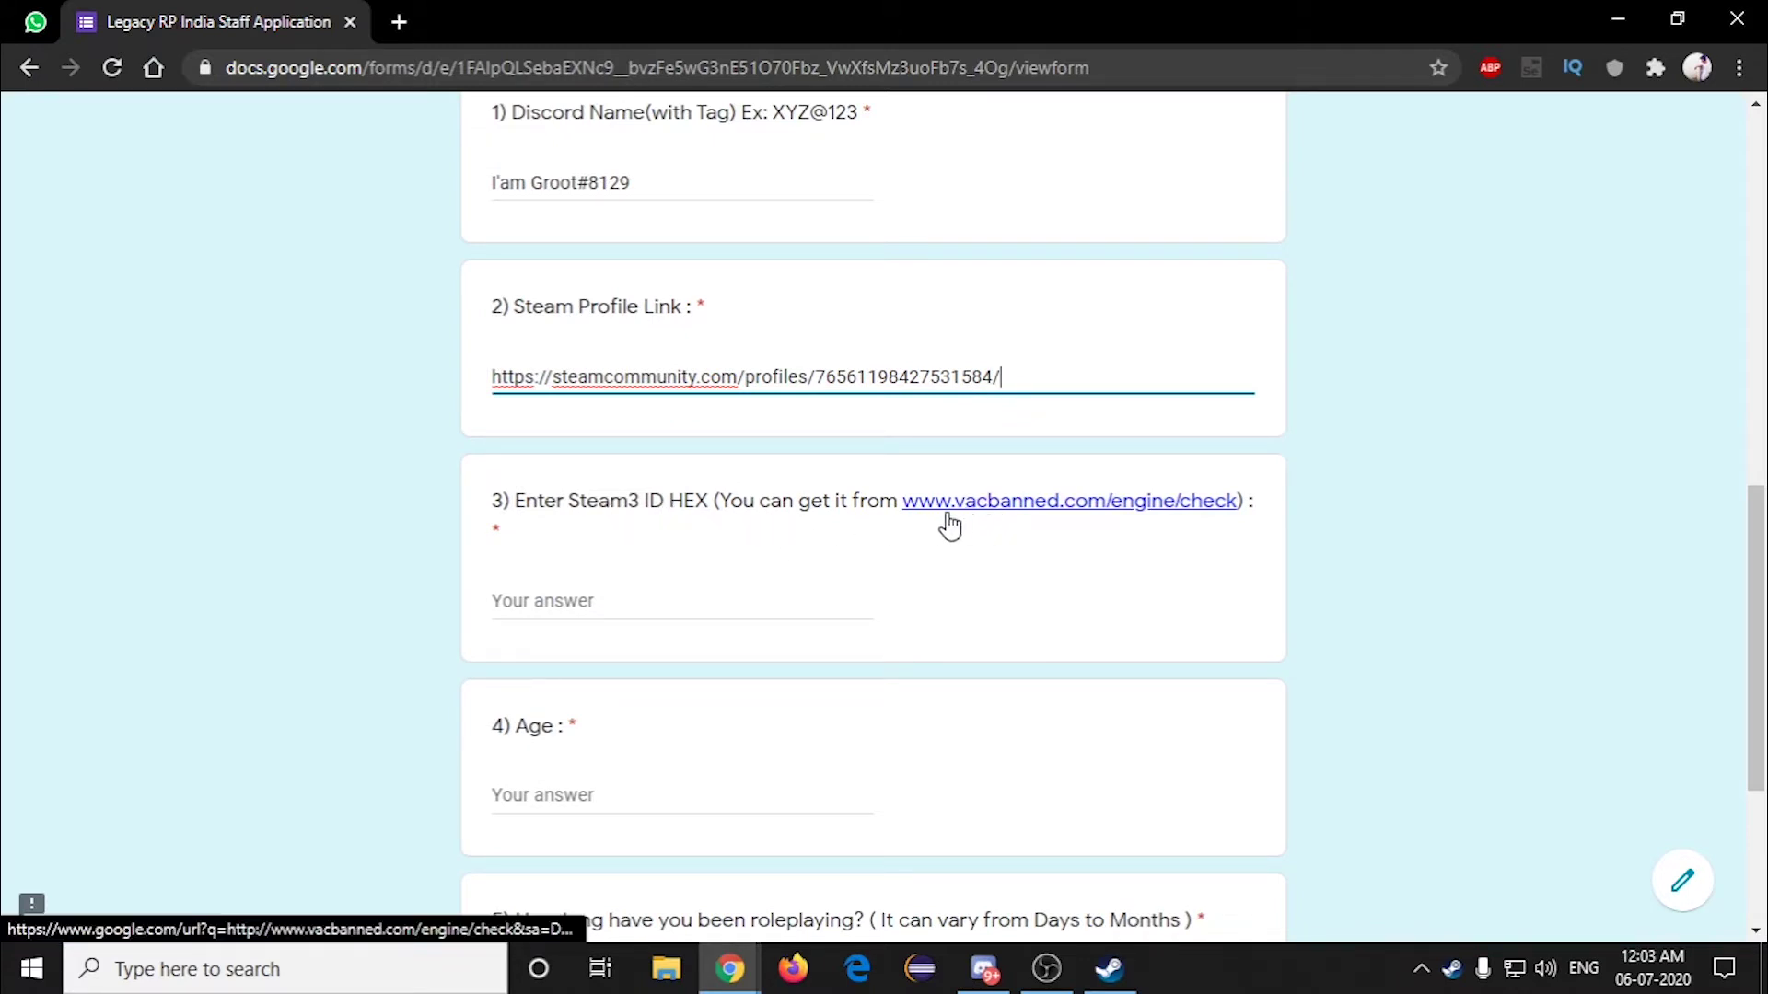
{"action": "left_click", "coordinate": [990, 515]}
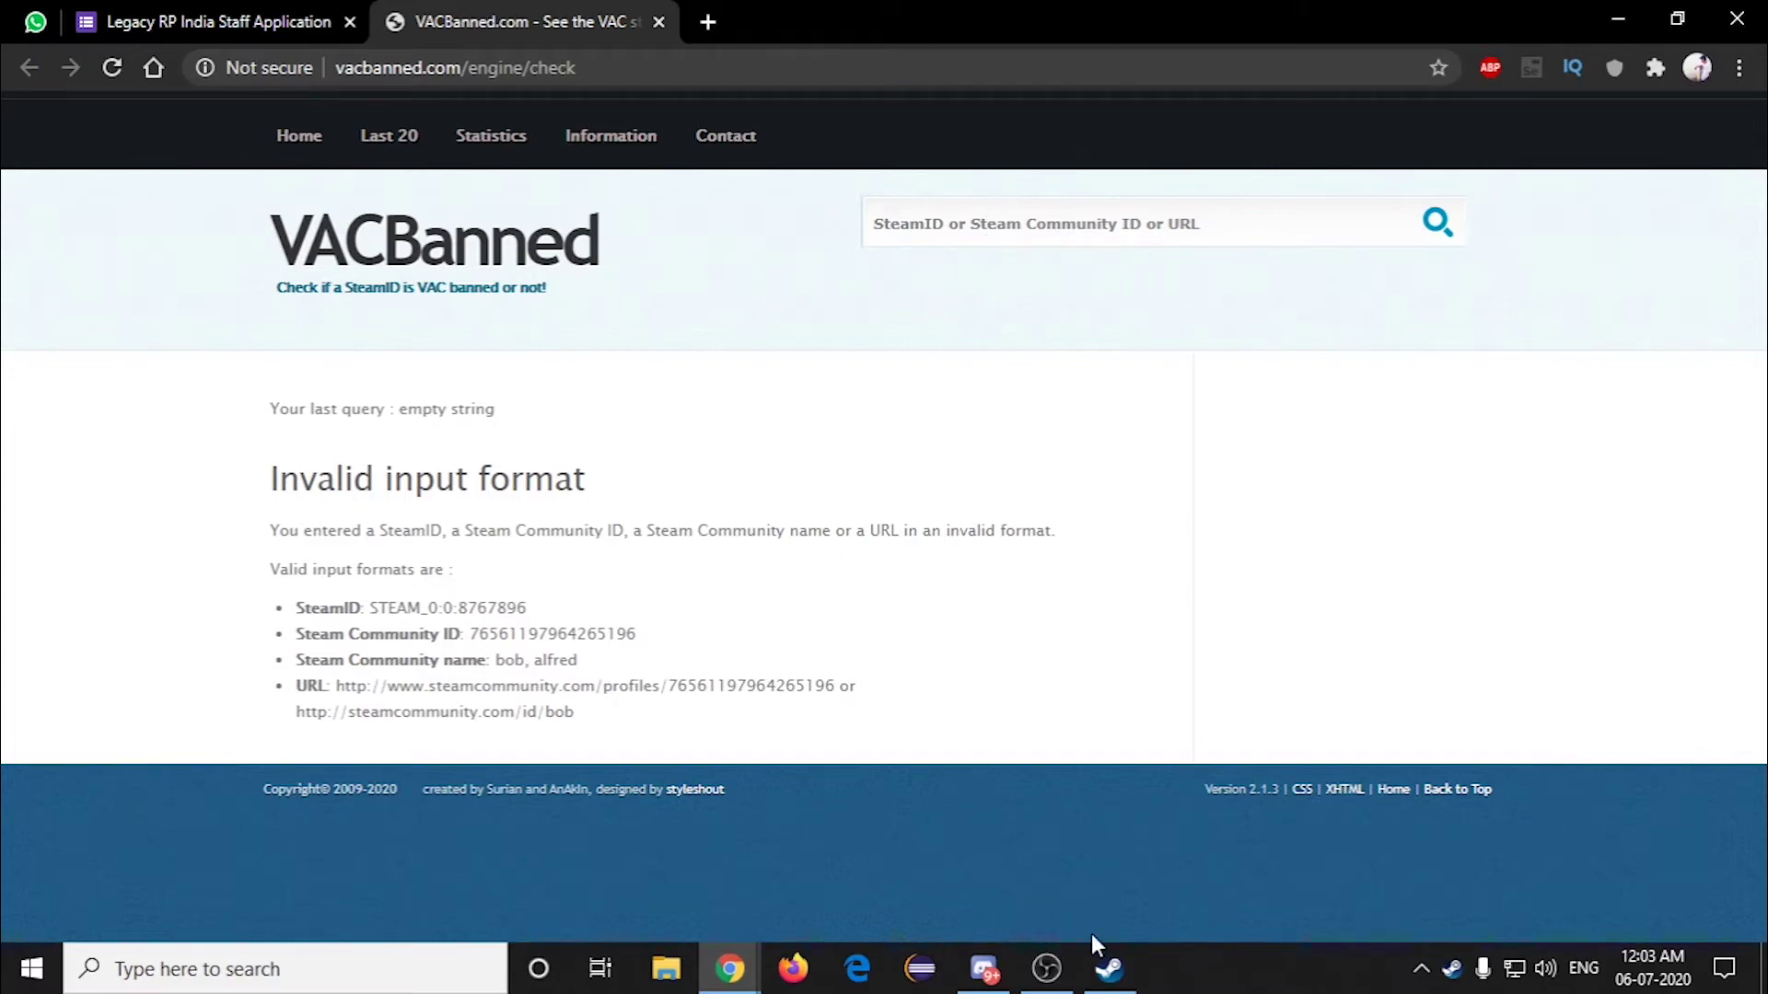
Step: Search the Steam profile link on VACBanned to get its SteamID details
{"action": "left_click", "coordinate": [1105, 965]}
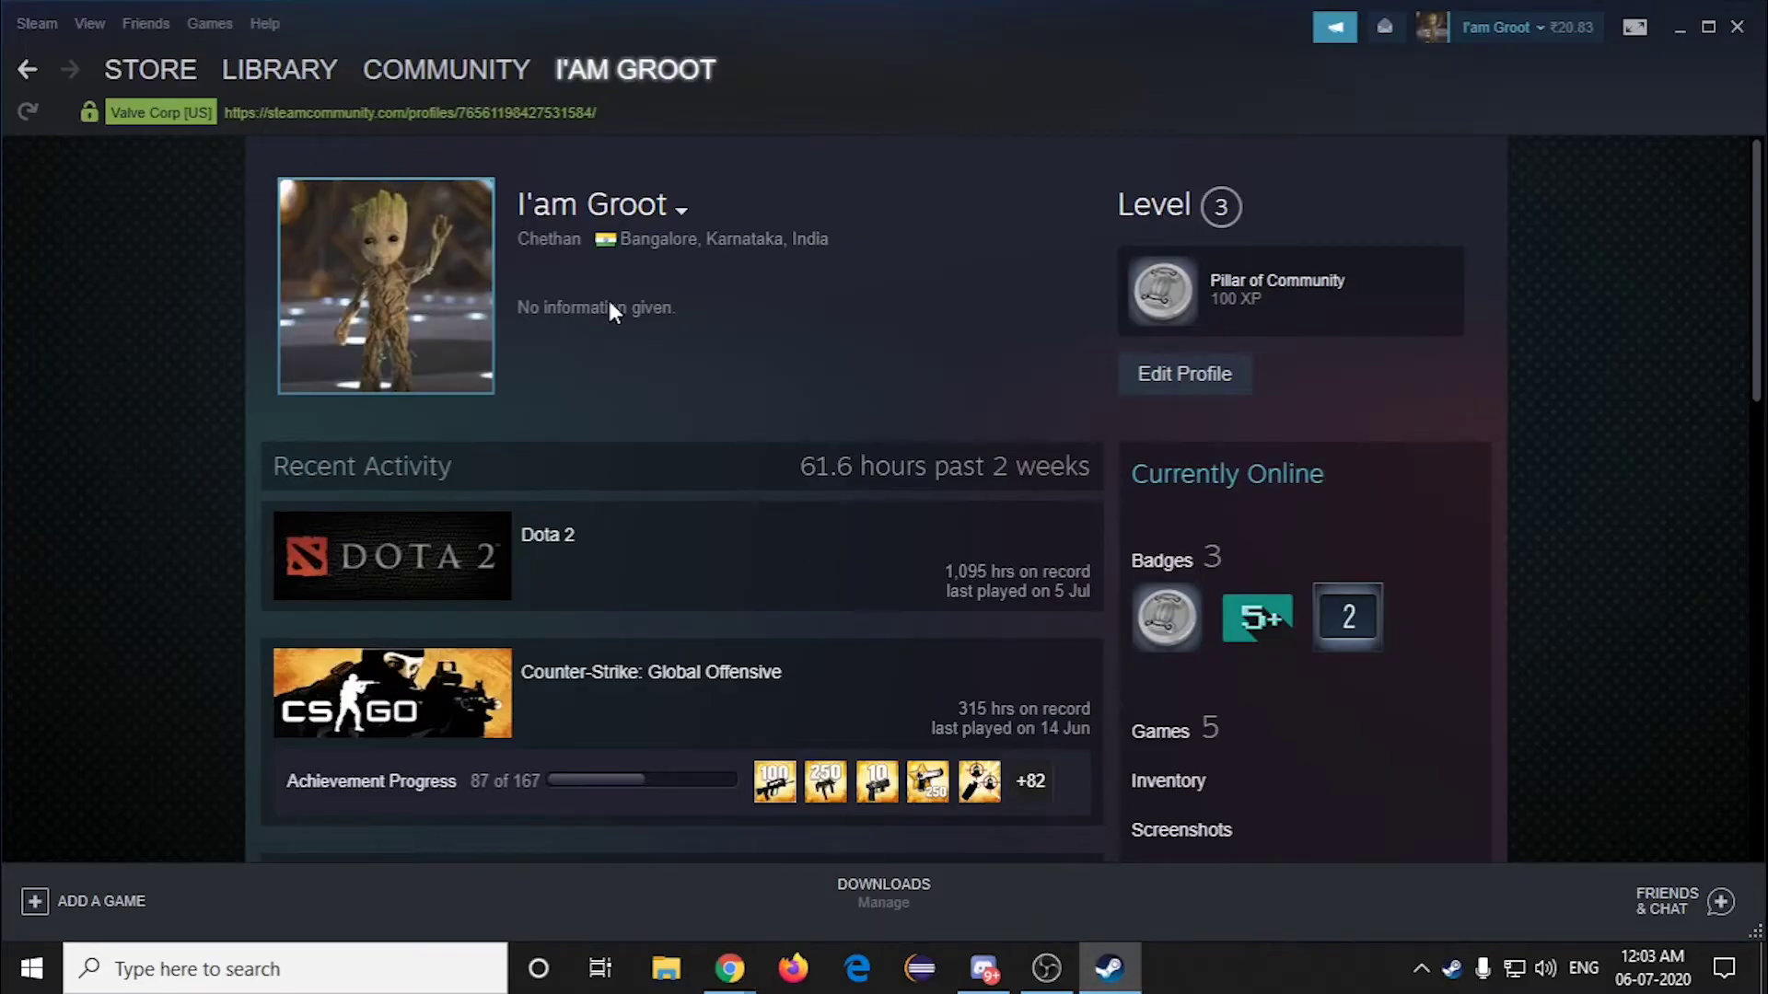
{"action": "left_click", "coordinate": [731, 967]}
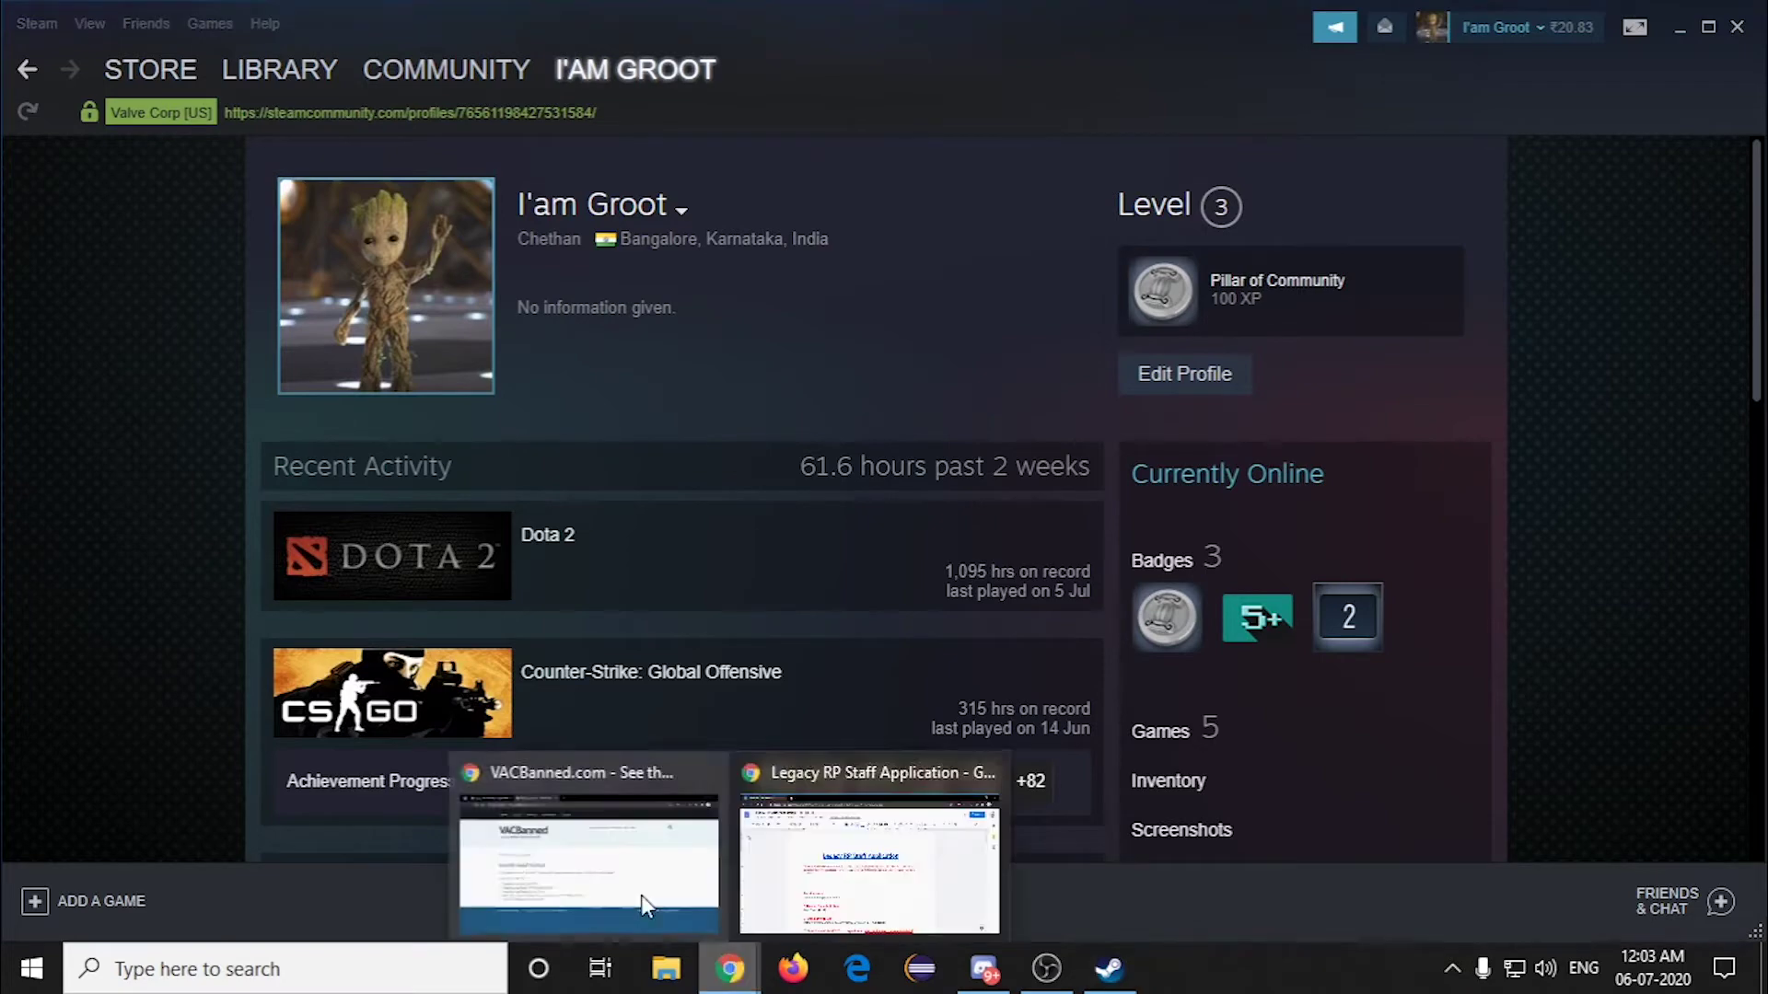
{"action": "left_click", "coordinate": [641, 895]}
{"action": "left_click", "coordinate": [932, 224]}
{"action": "key", "text": "ctrl+v"}
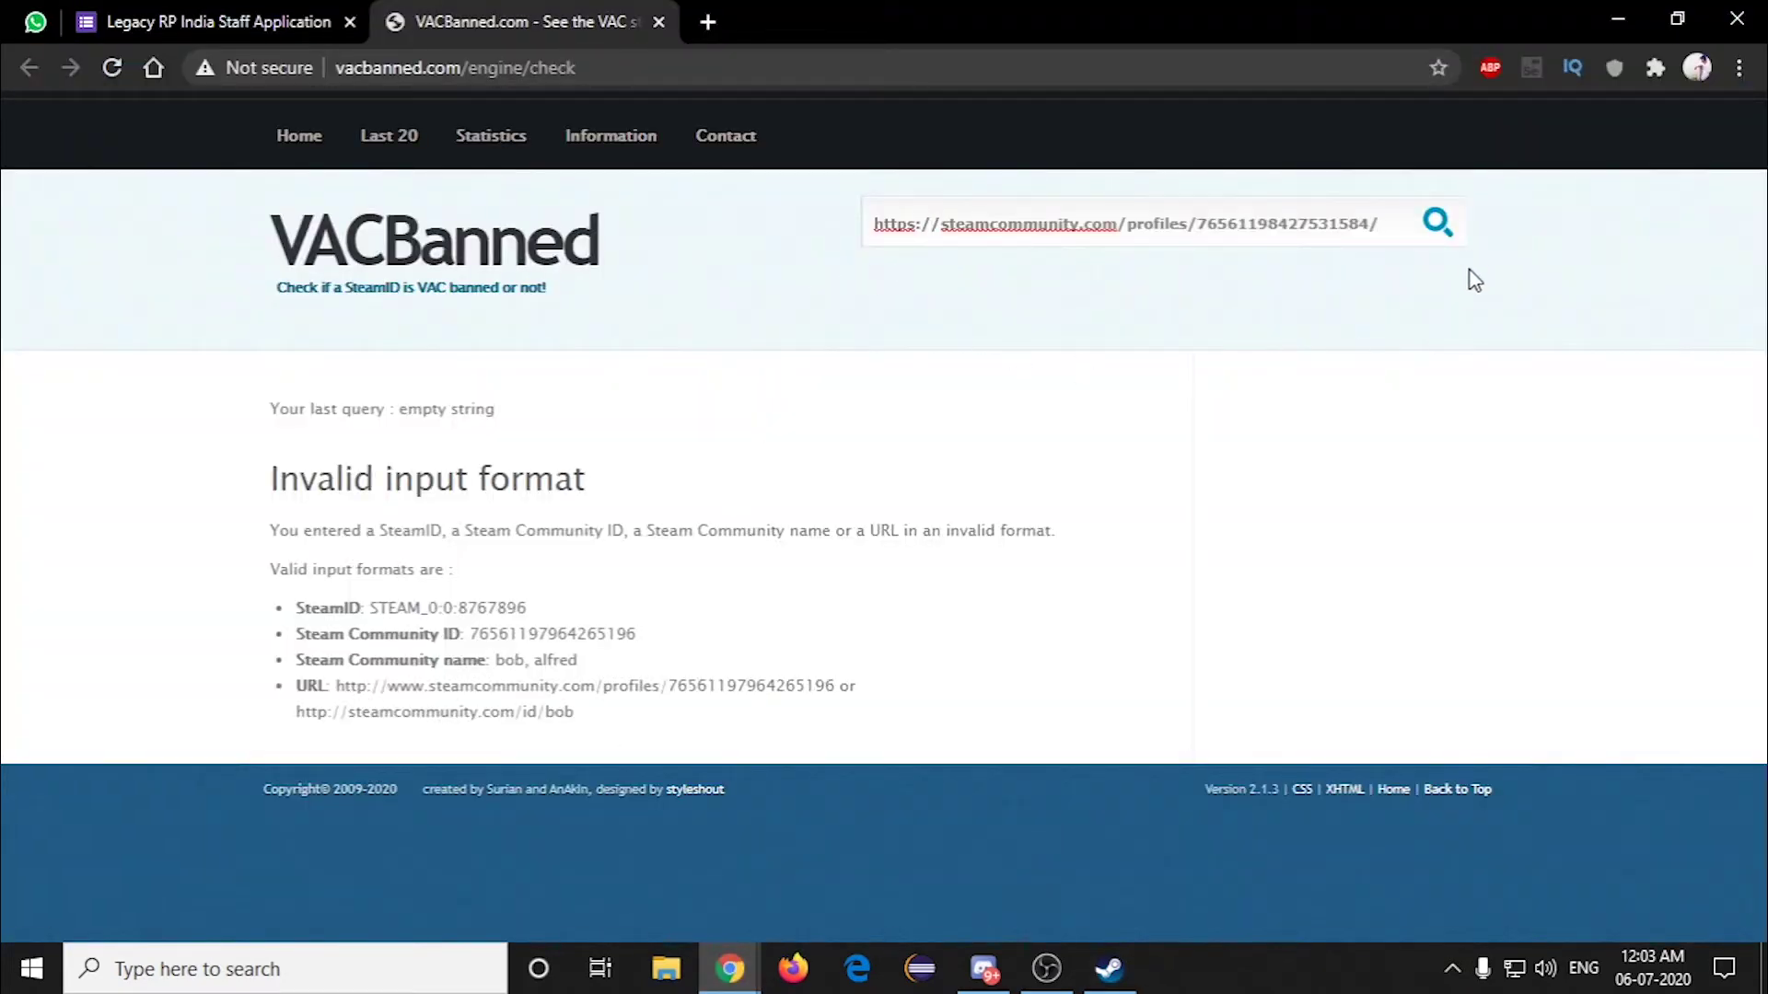
{"action": "left_click", "coordinate": [1442, 230]}
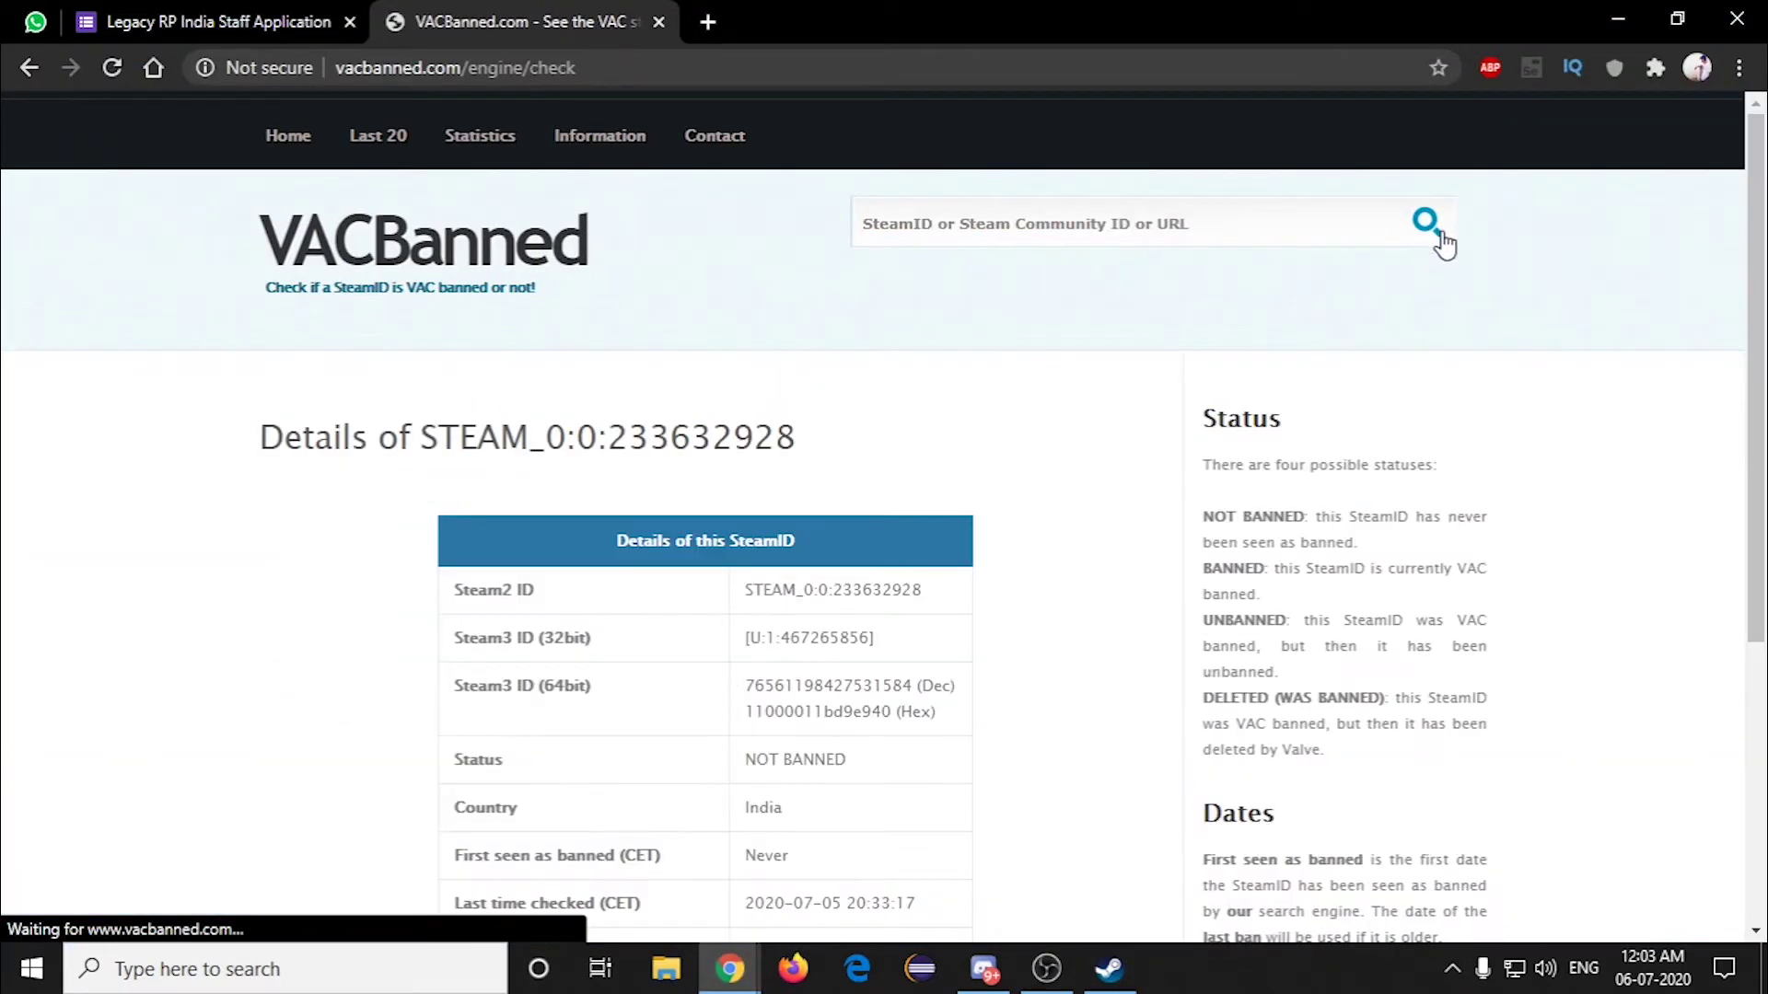
{"action": "scroll", "coordinate": [1046, 426], "scroll_direction": "down", "scroll_amount": 3}
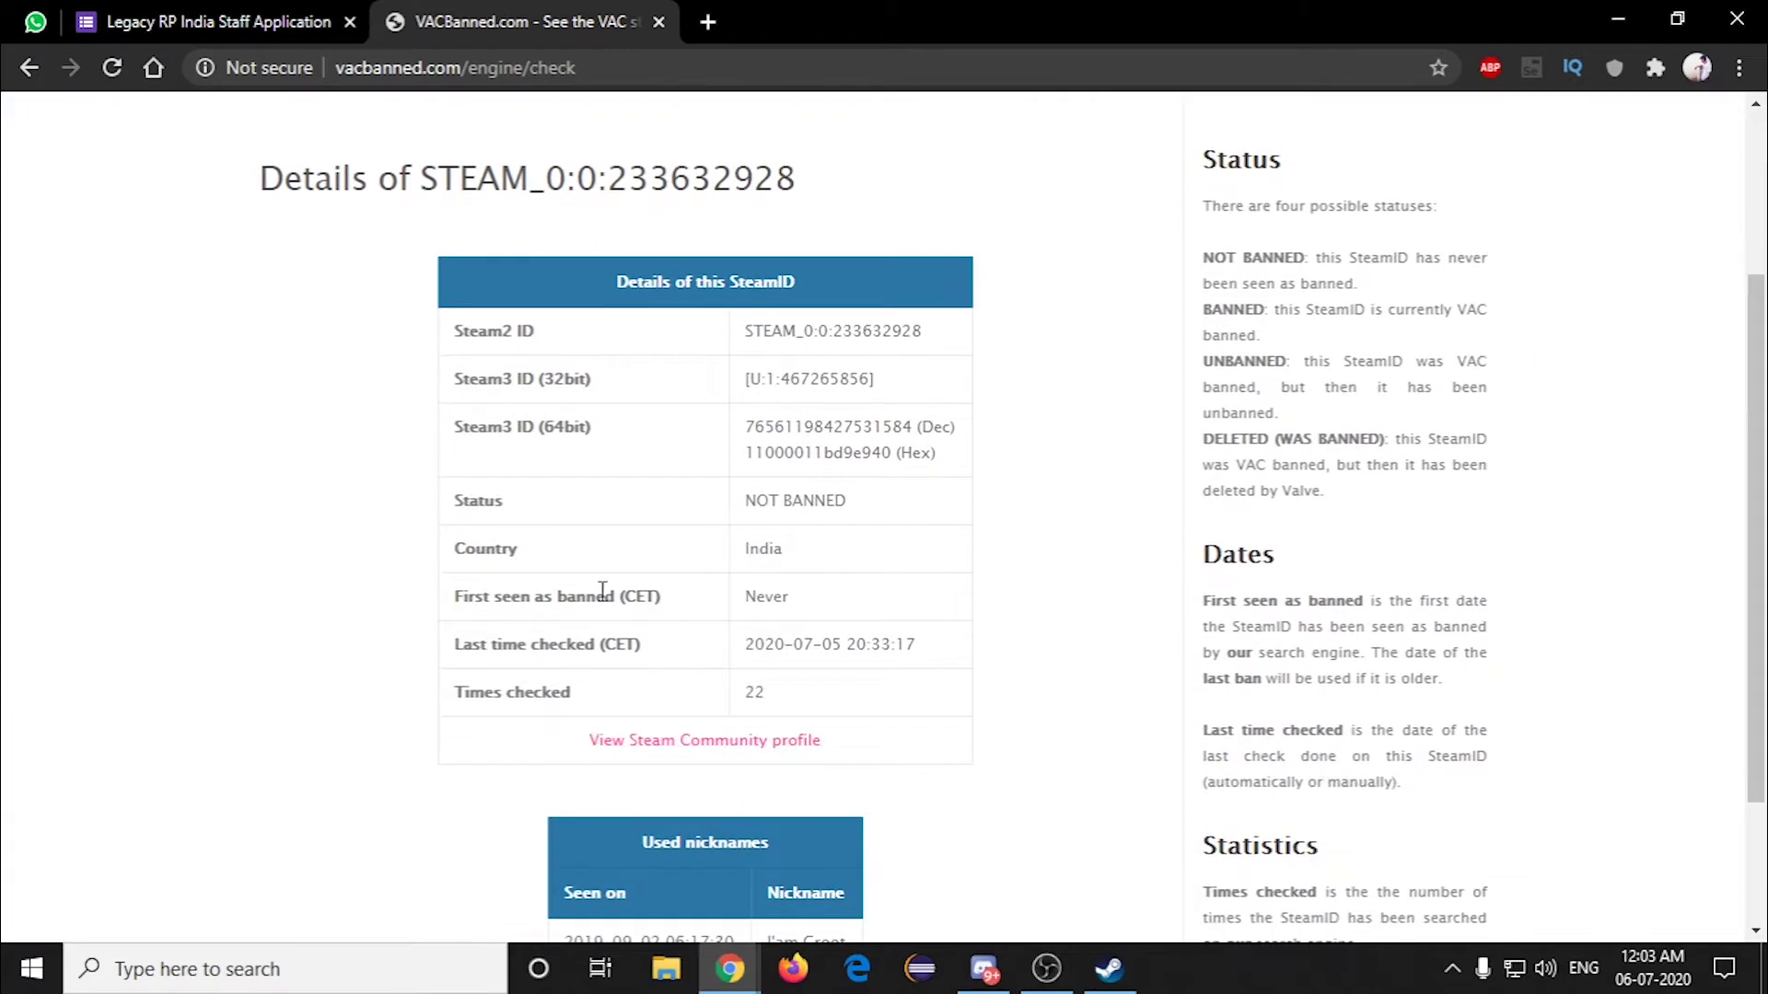
{"action": "scroll", "coordinate": [602, 591], "scroll_direction": "down", "scroll_amount": 2}
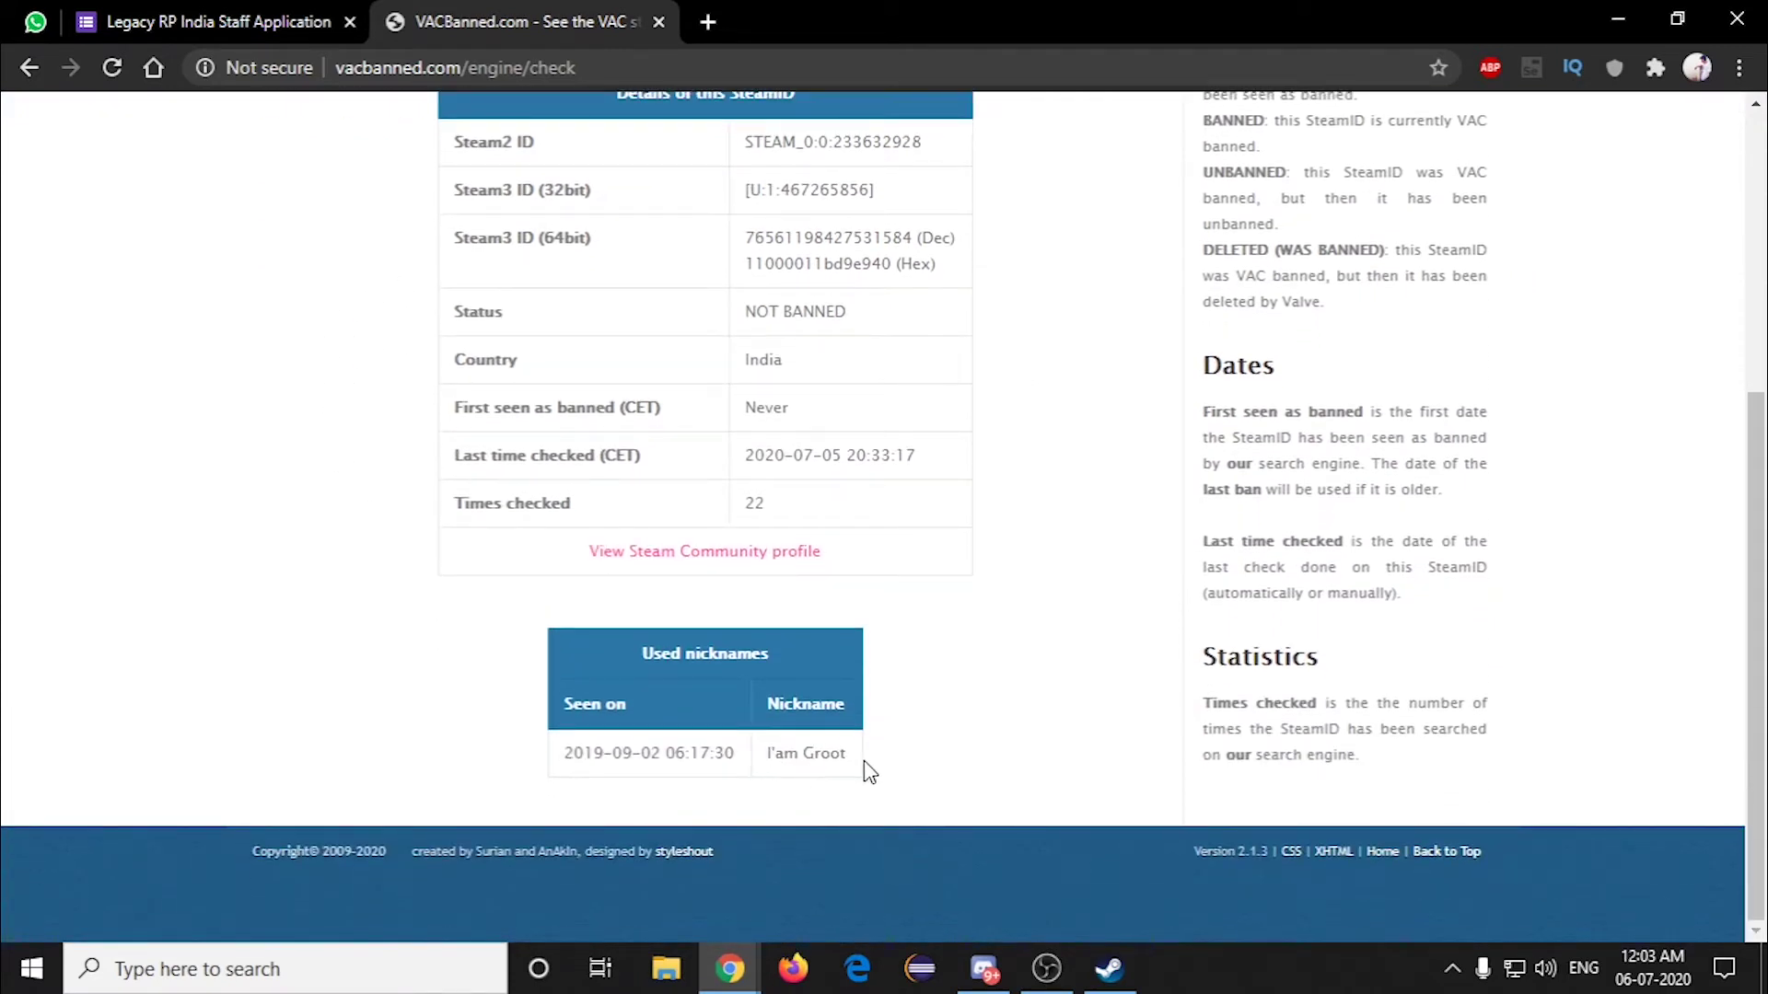
{"action": "scroll", "coordinate": [866, 762], "scroll_direction": "up", "scroll_amount": 2}
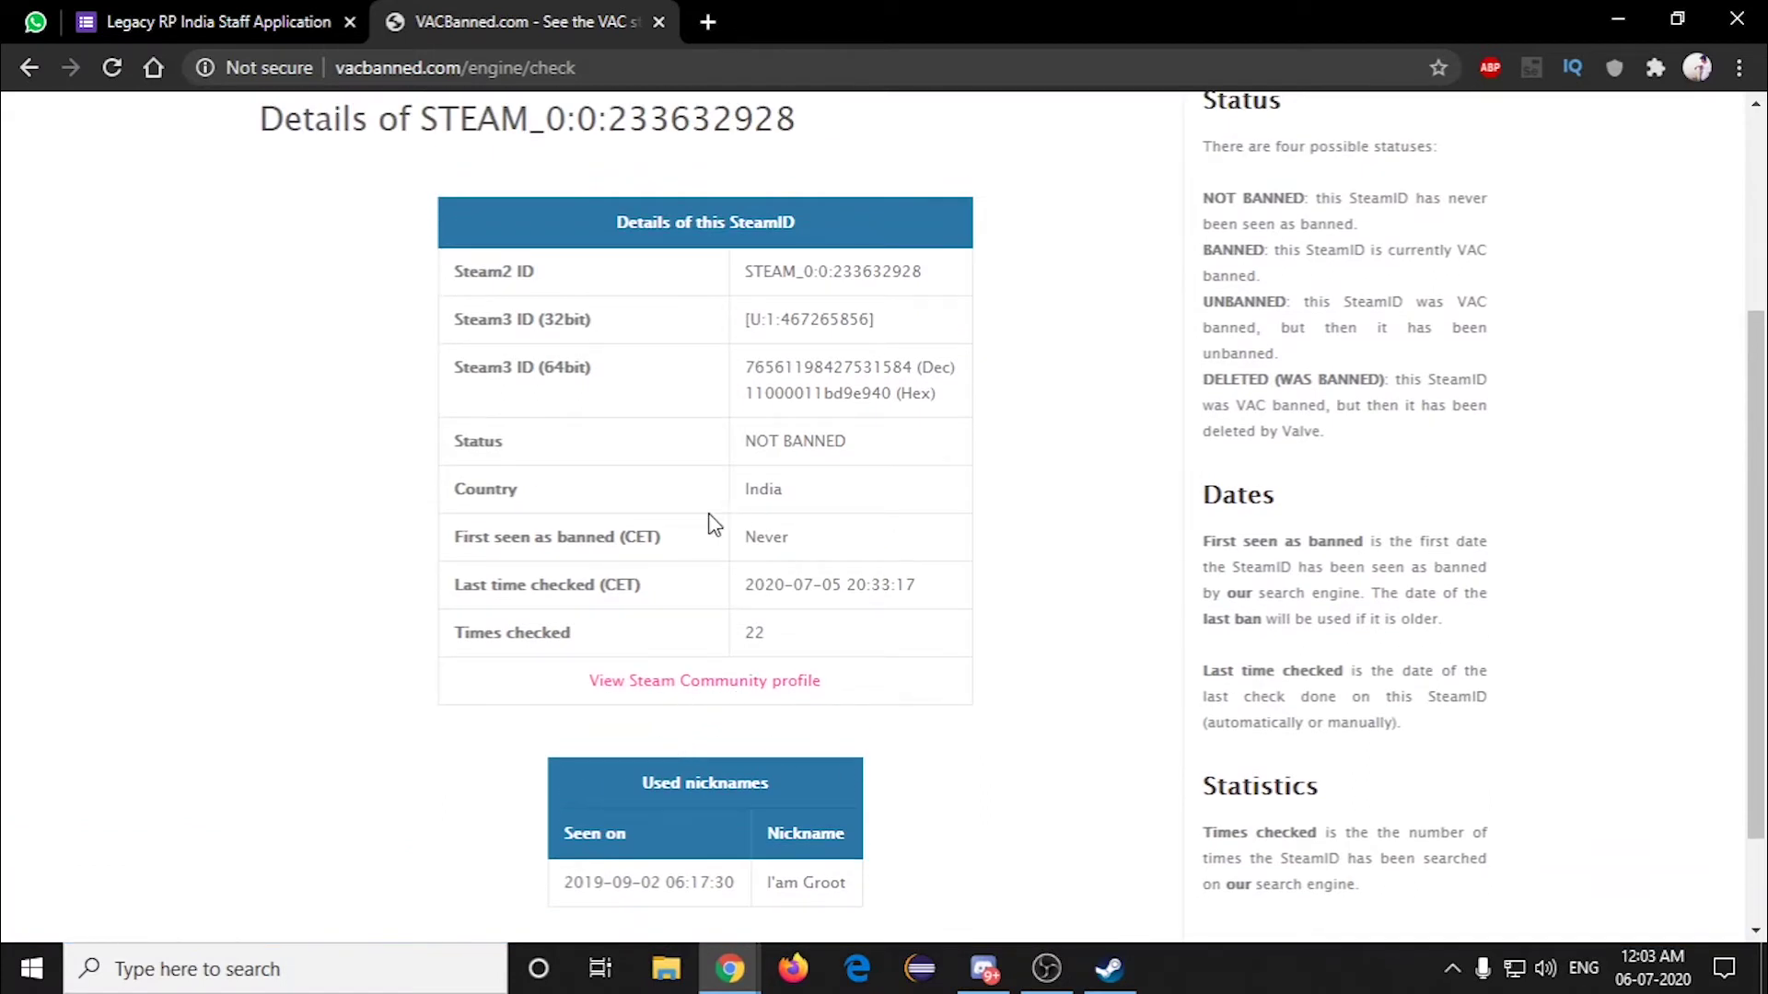
{"action": "scroll", "coordinate": [779, 549], "scroll_direction": "up", "scroll_amount": 2}
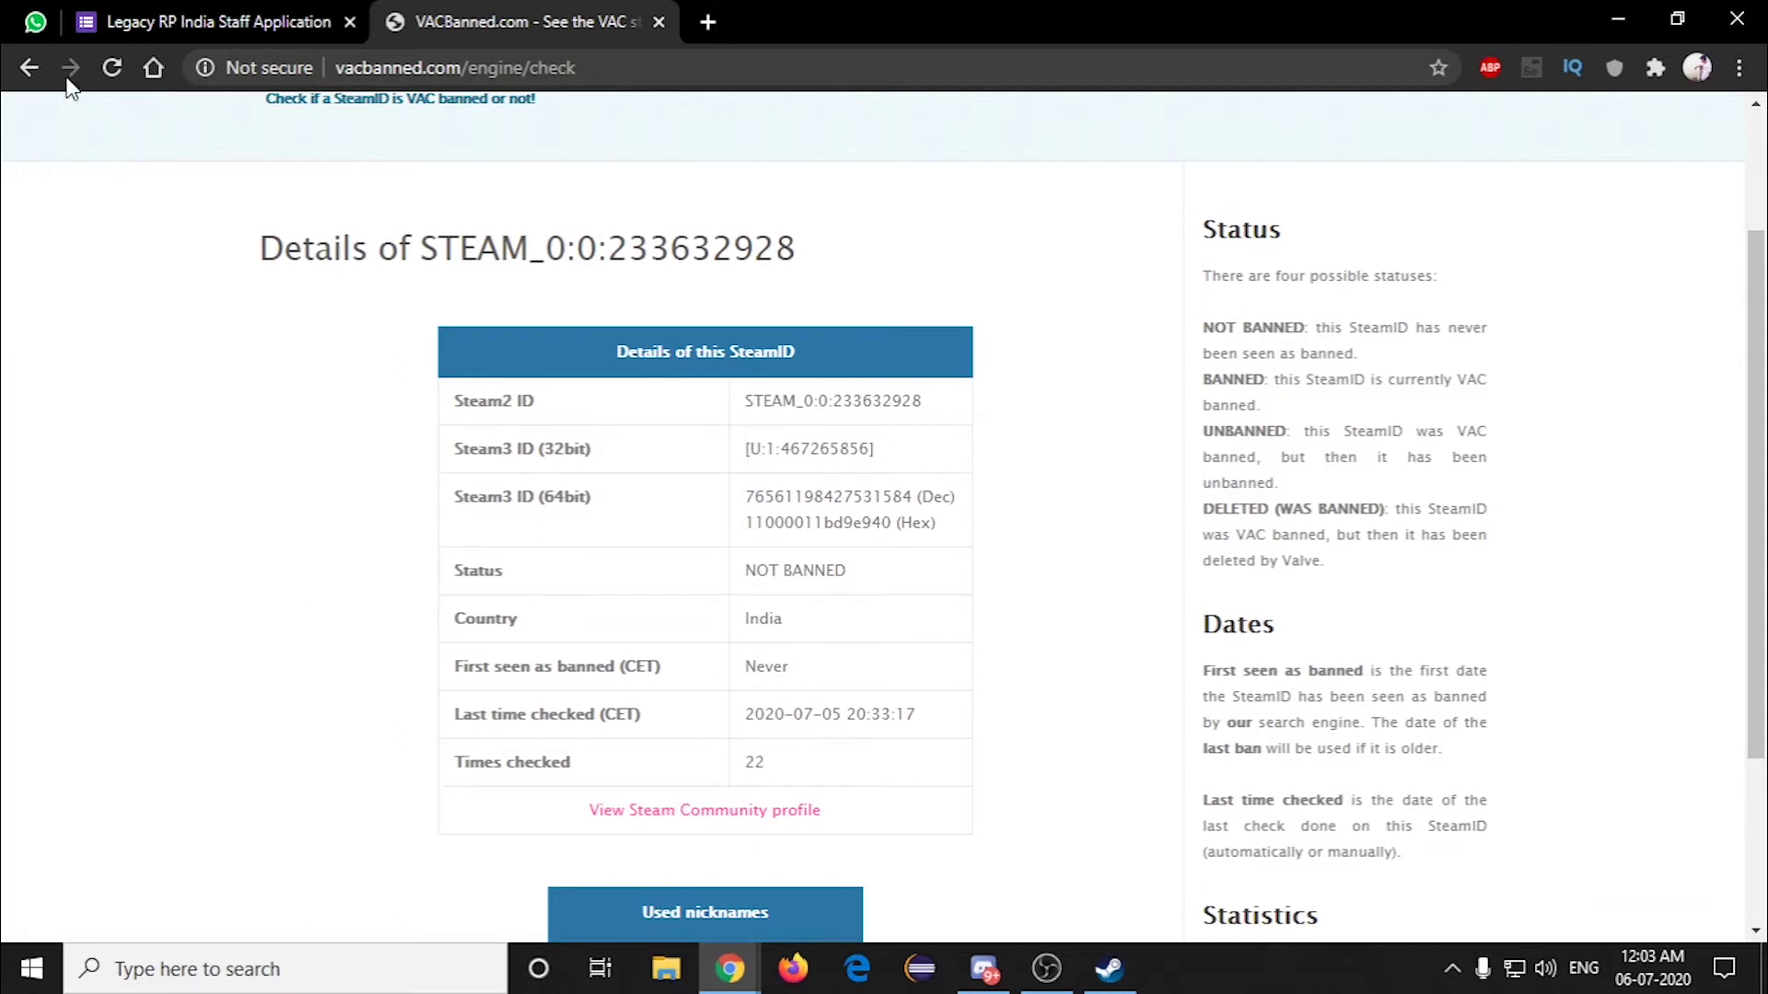
{"action": "left_click", "coordinate": [72, 21]}
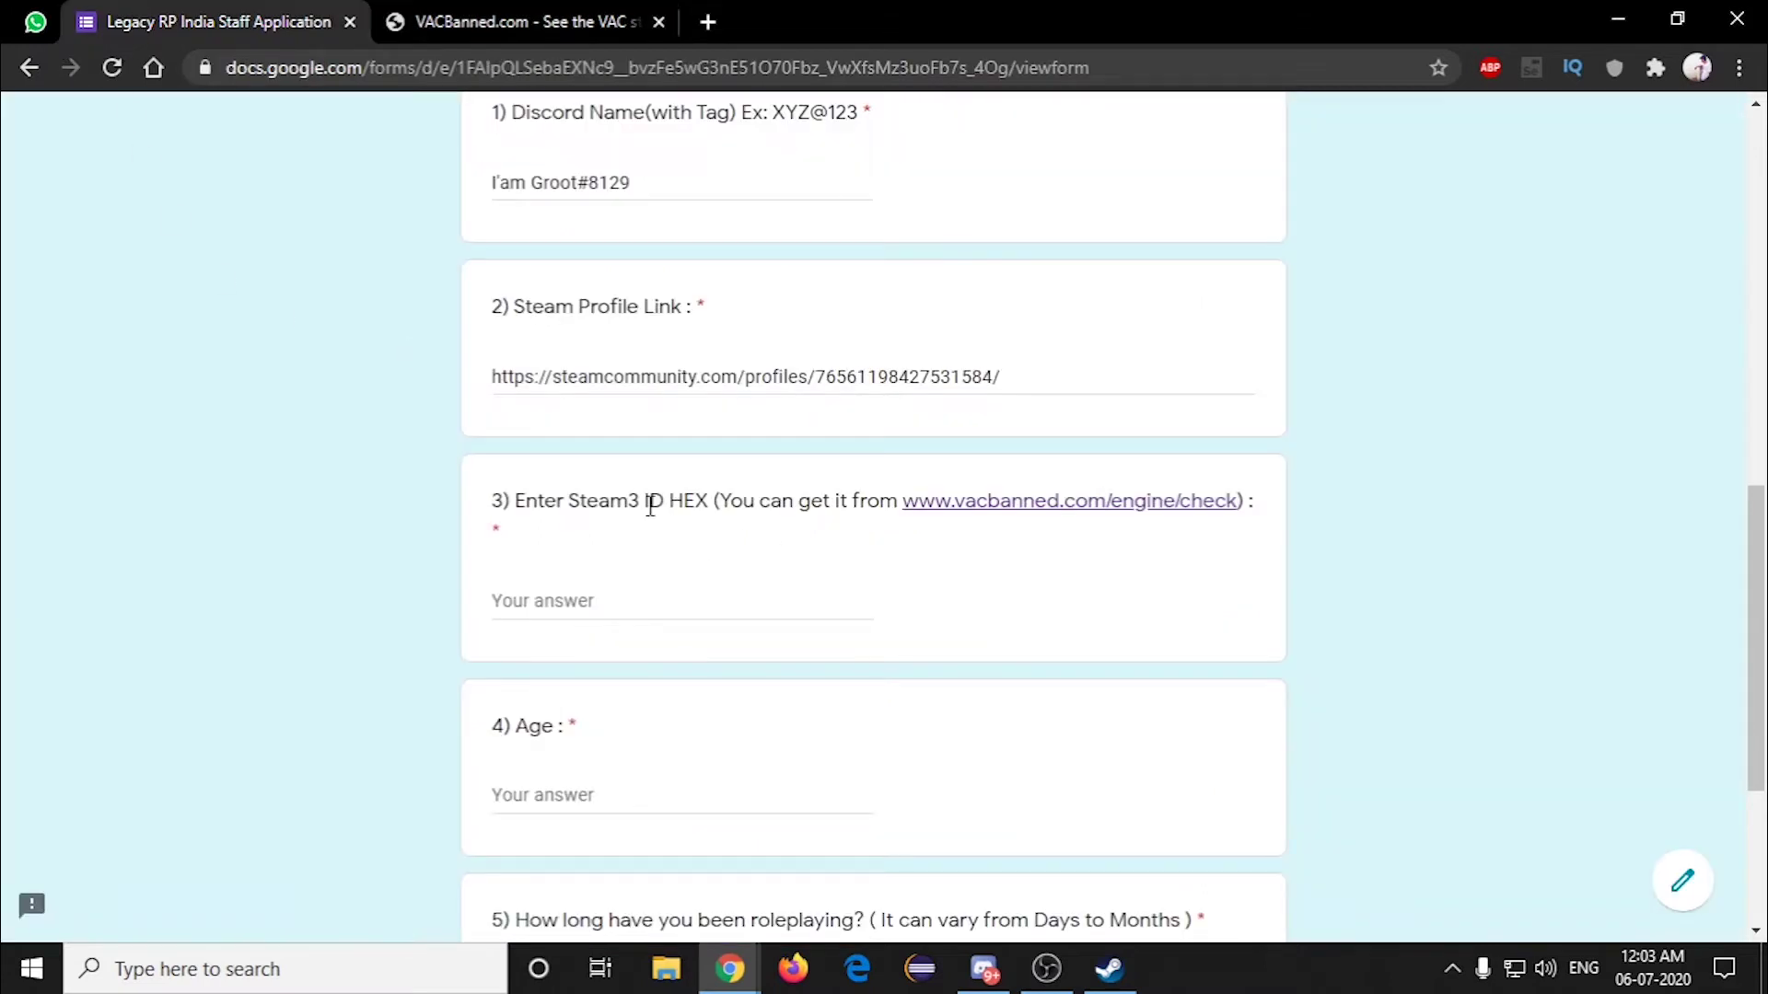
{"action": "left_click", "coordinate": [477, 19]}
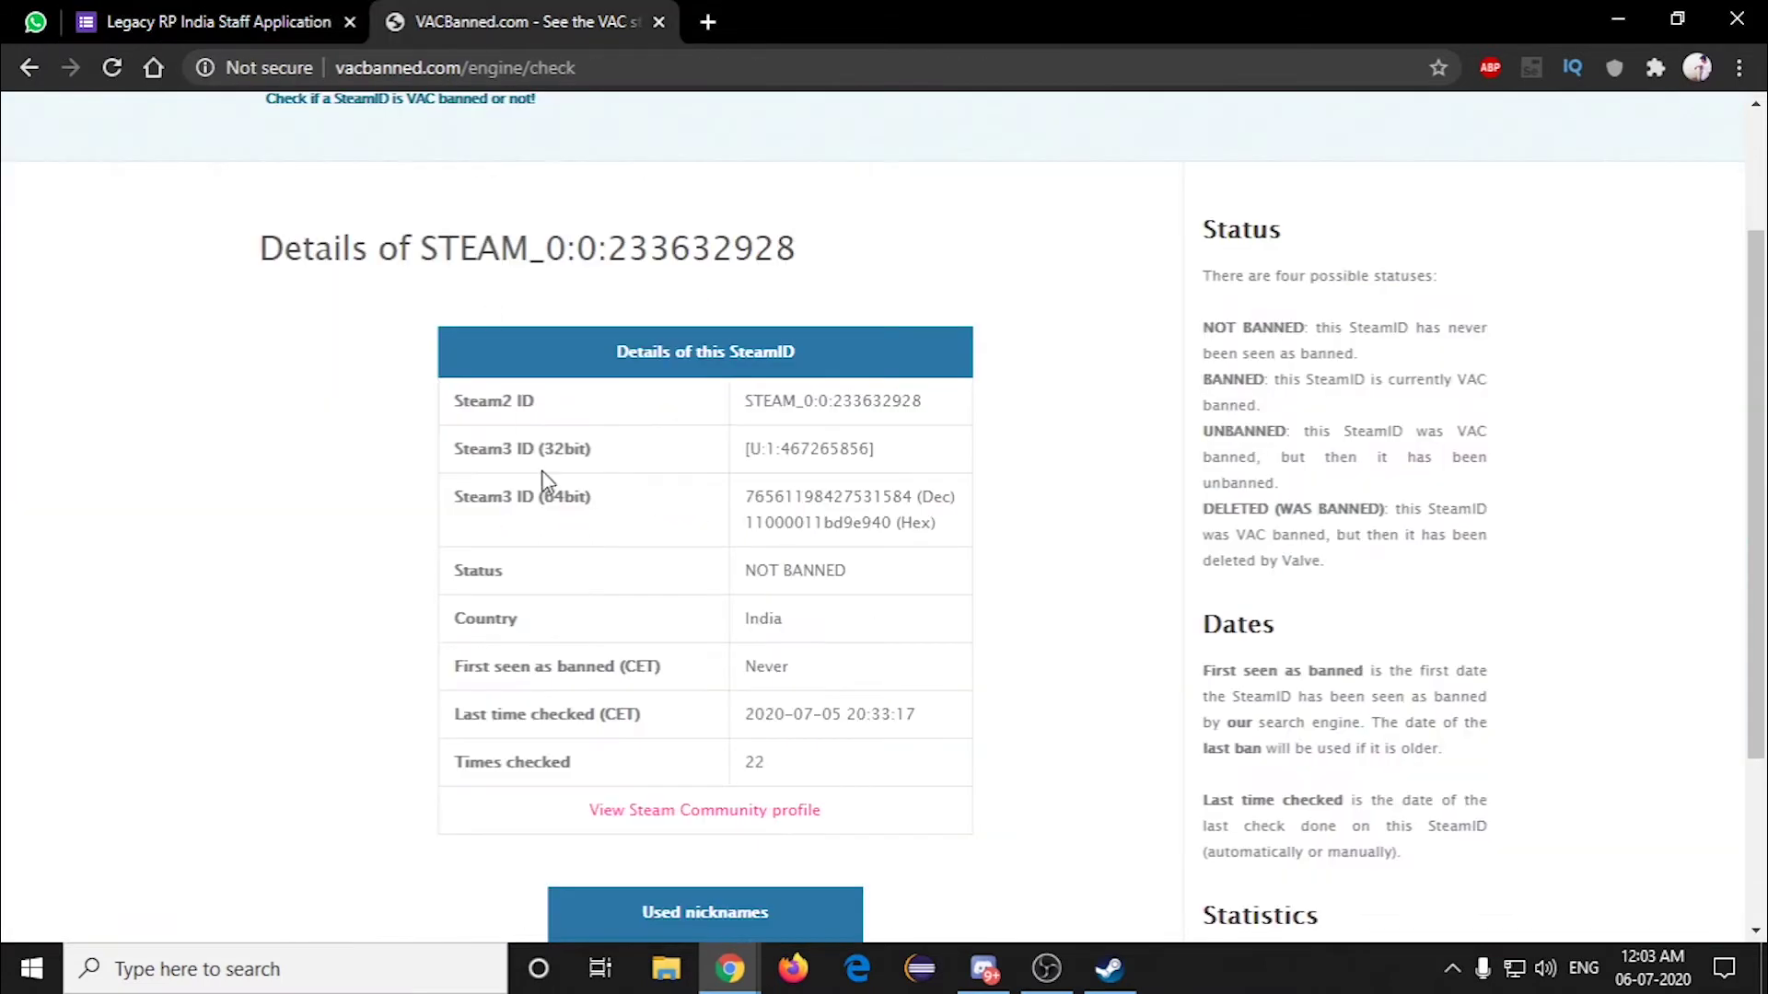
Step: Copy the hex Steam3 ID value and paste it into question 3 of the form
{"action": "left_click_drag", "start_coordinate": [458, 504], "coordinate": [598, 504]}
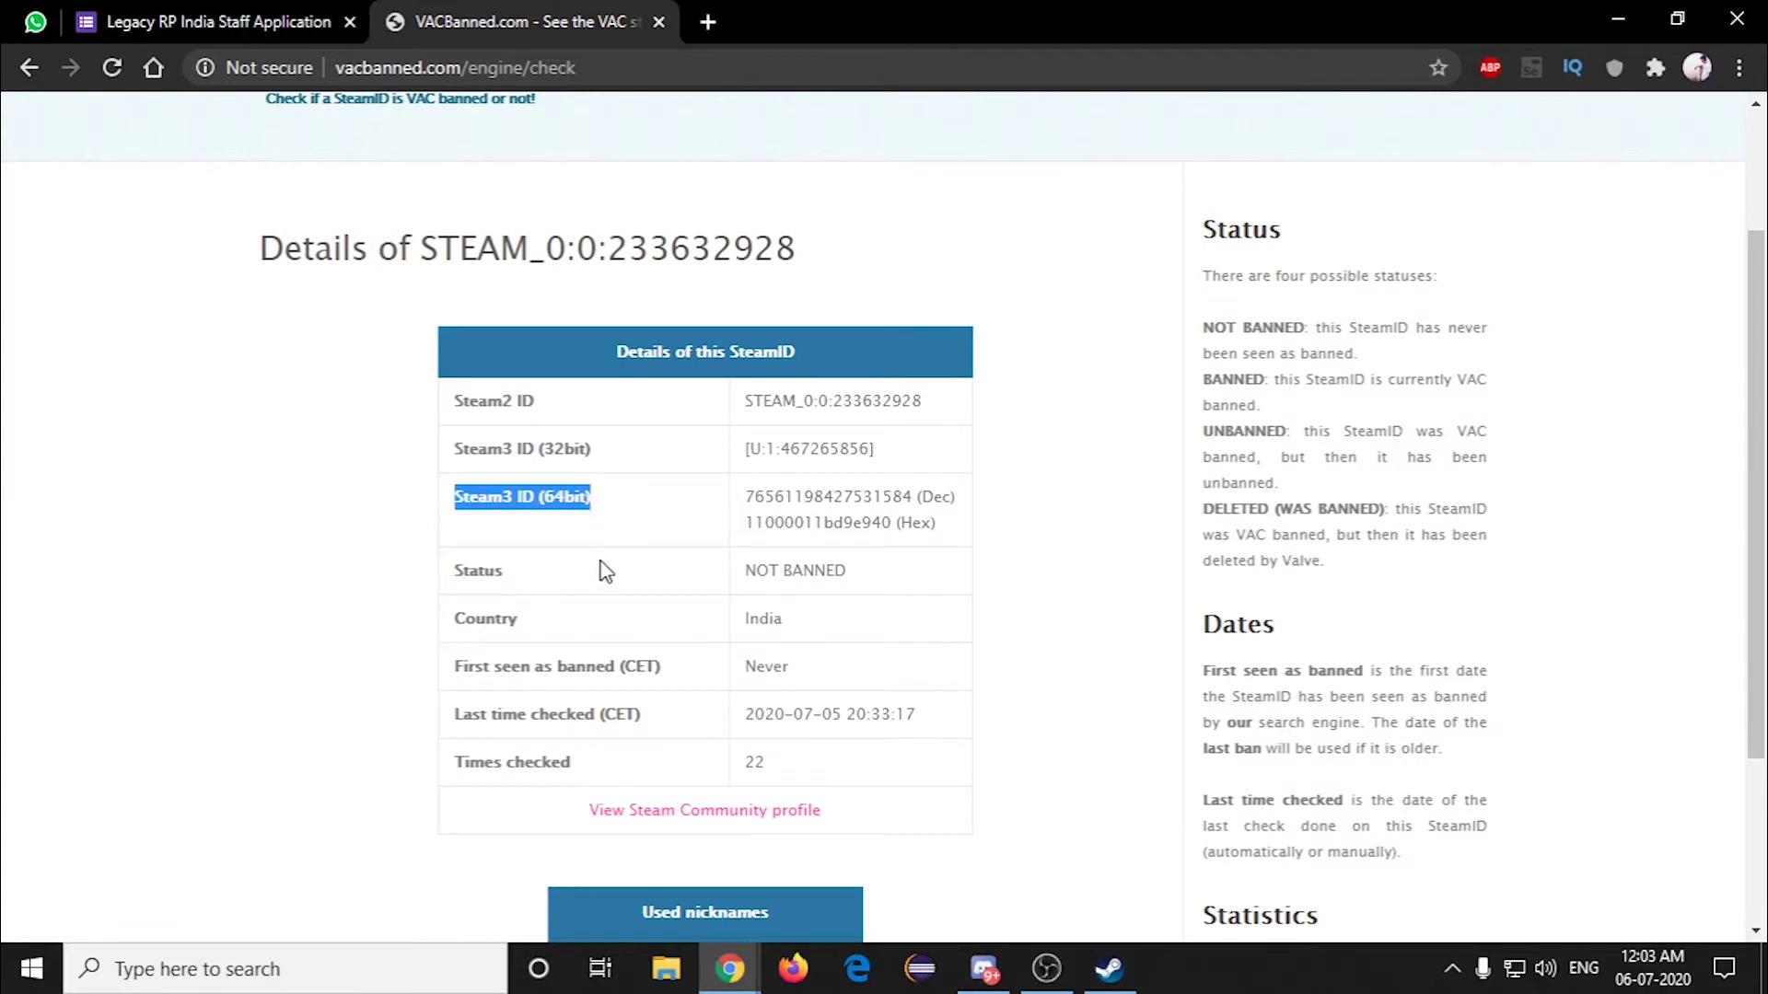
{"action": "left_click", "coordinate": [651, 555]}
{"action": "left_click_drag", "start_coordinate": [900, 522], "coordinate": [950, 542]}
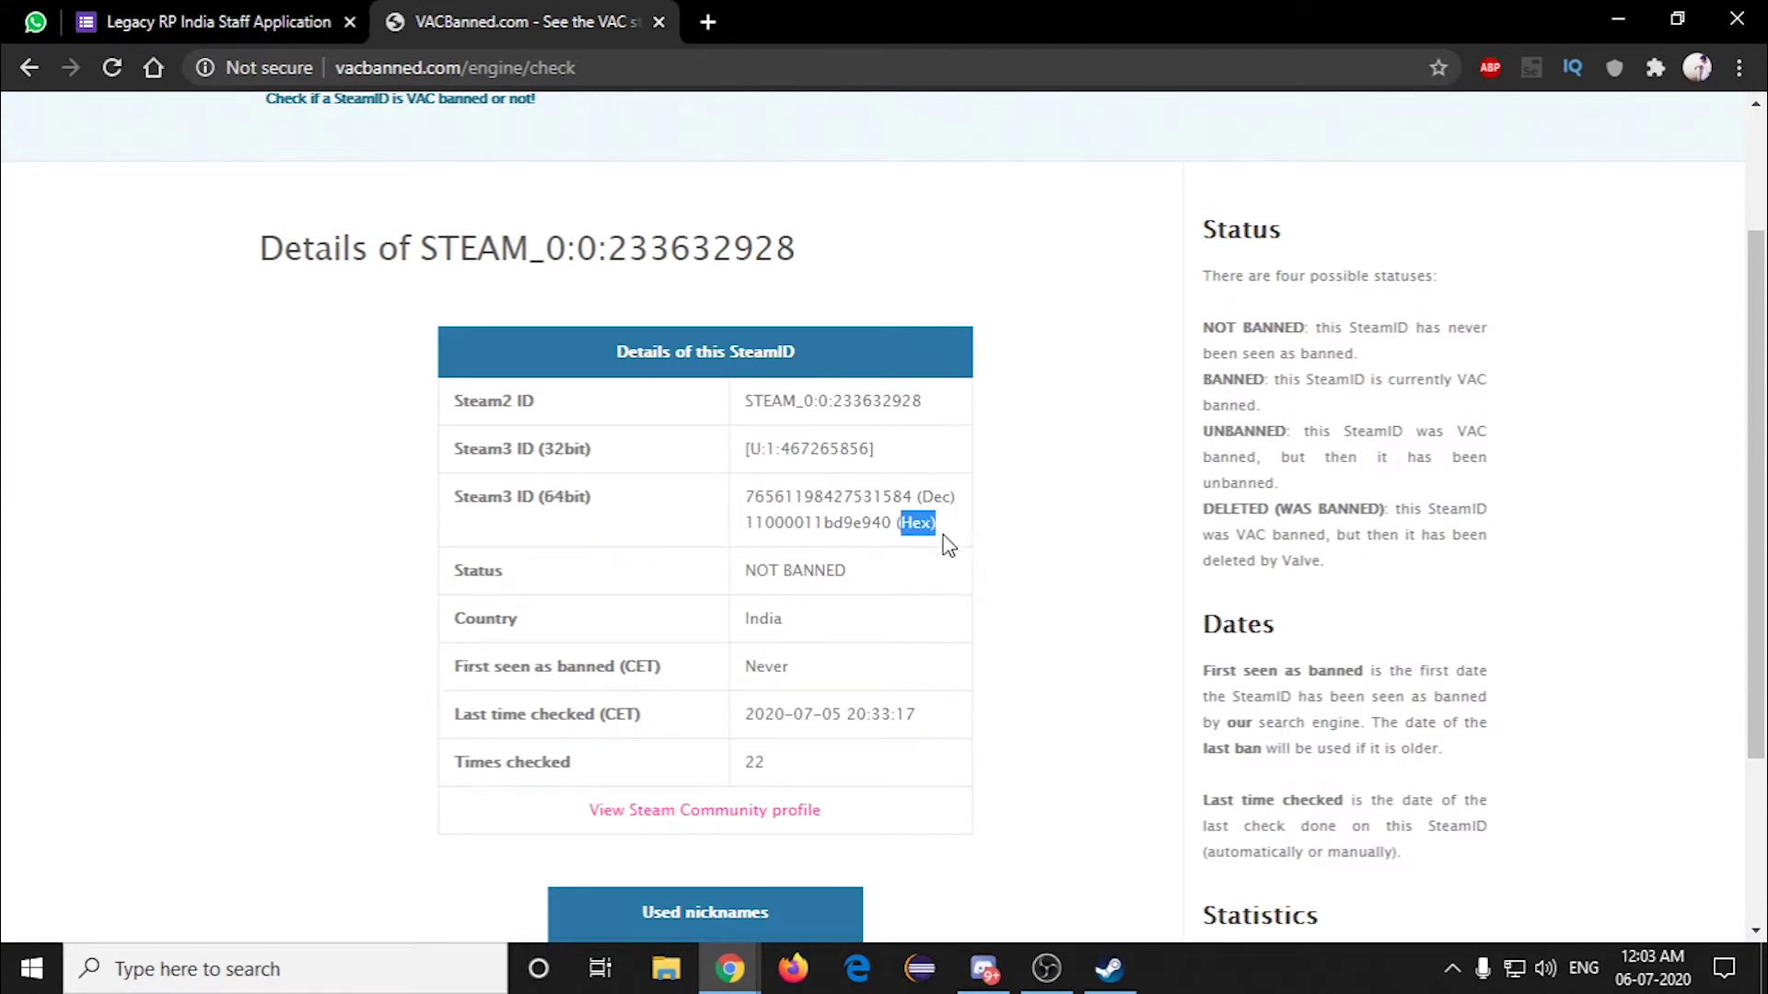
{"action": "left_click", "coordinate": [753, 543]}
{"action": "left_click_drag", "start_coordinate": [745, 523], "coordinate": [891, 531]}
{"action": "right_click", "coordinate": [880, 527]}
{"action": "left_click", "coordinate": [907, 538]}
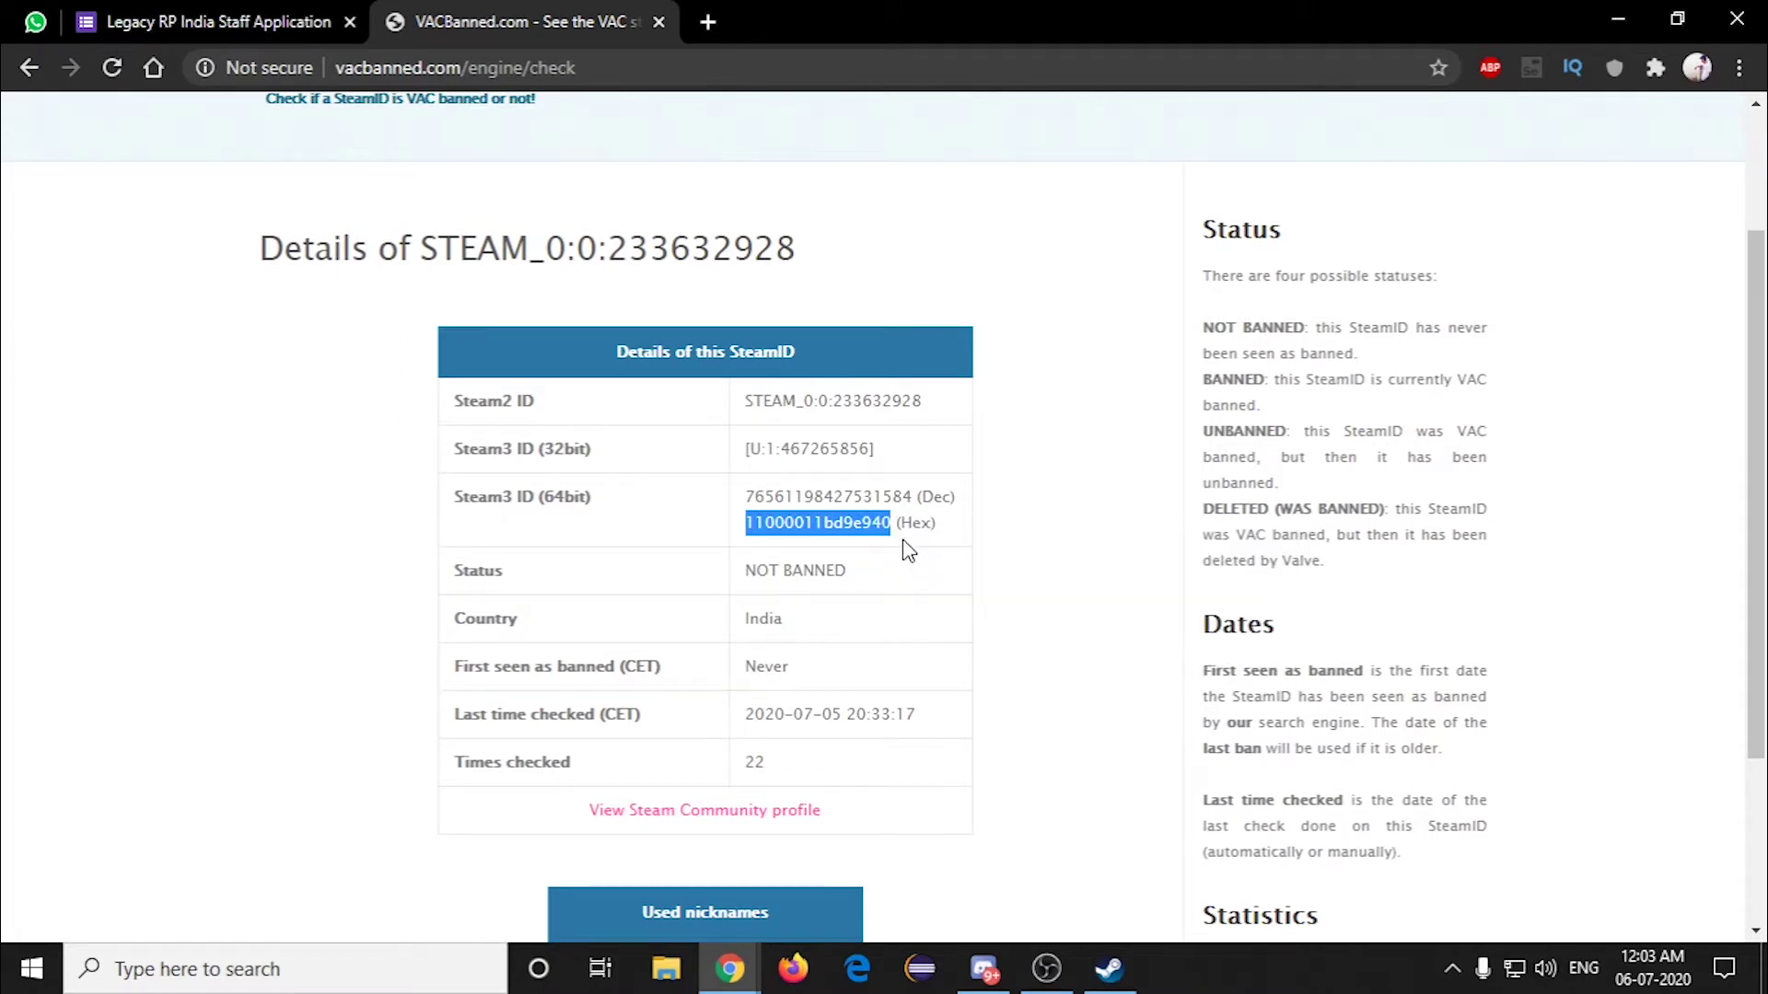
{"action": "left_click", "coordinate": [202, 21]}
{"action": "left_click", "coordinate": [599, 601]}
{"action": "key", "text": "ctrl+v"}
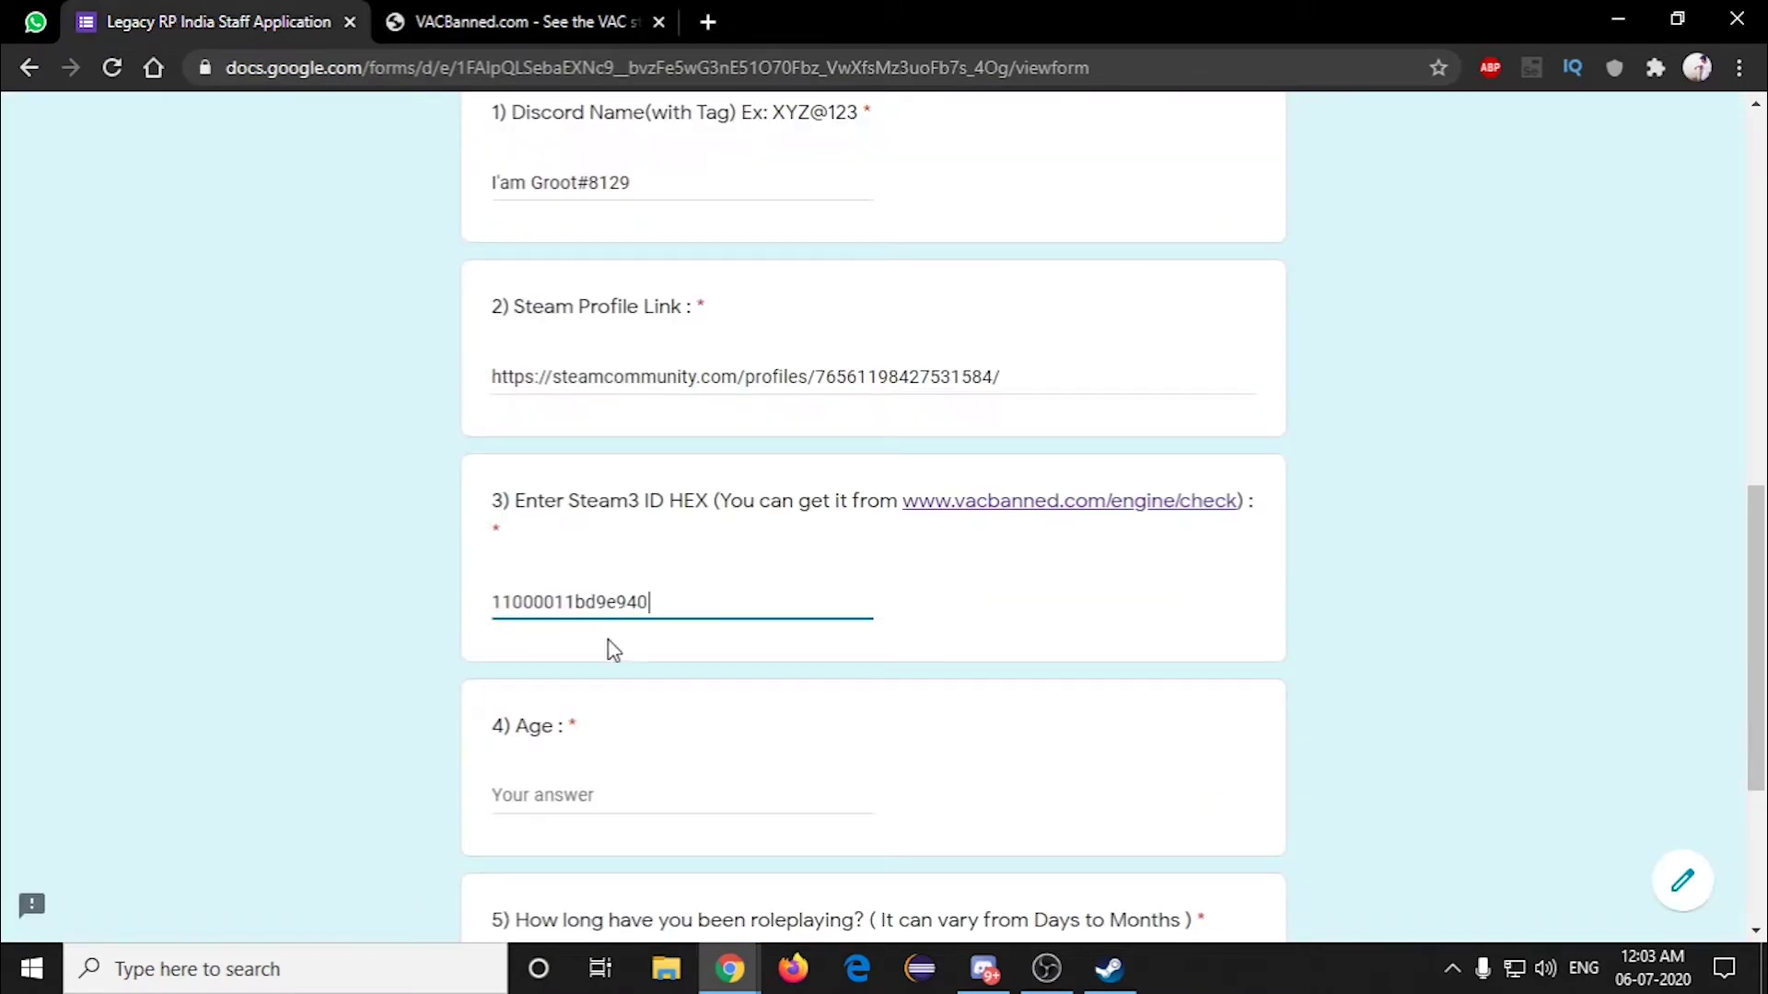
Step: Answer the Age question with 22
{"action": "scroll", "coordinate": [793, 636], "scroll_direction": "down", "scroll_amount": 1}
{"action": "left_click", "coordinate": [724, 673]}
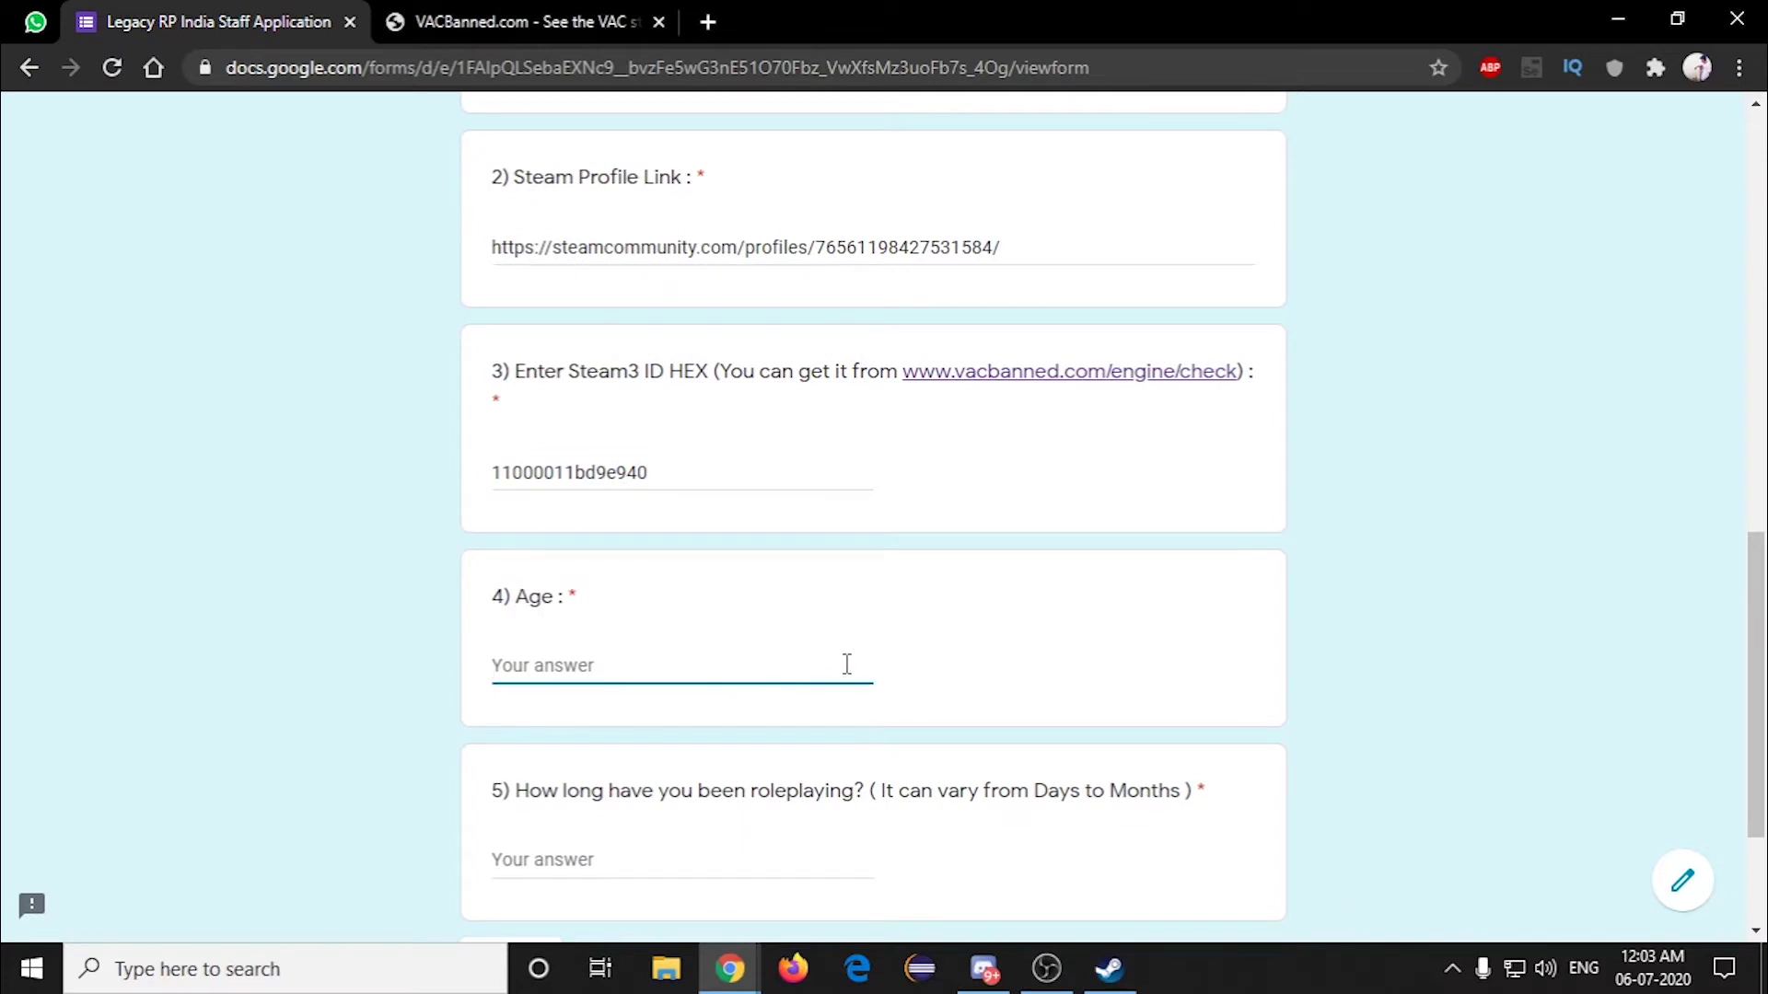
{"action": "type", "text": "22"}
{"action": "scroll", "coordinate": [848, 664], "scroll_direction": "down", "scroll_amount": 3}
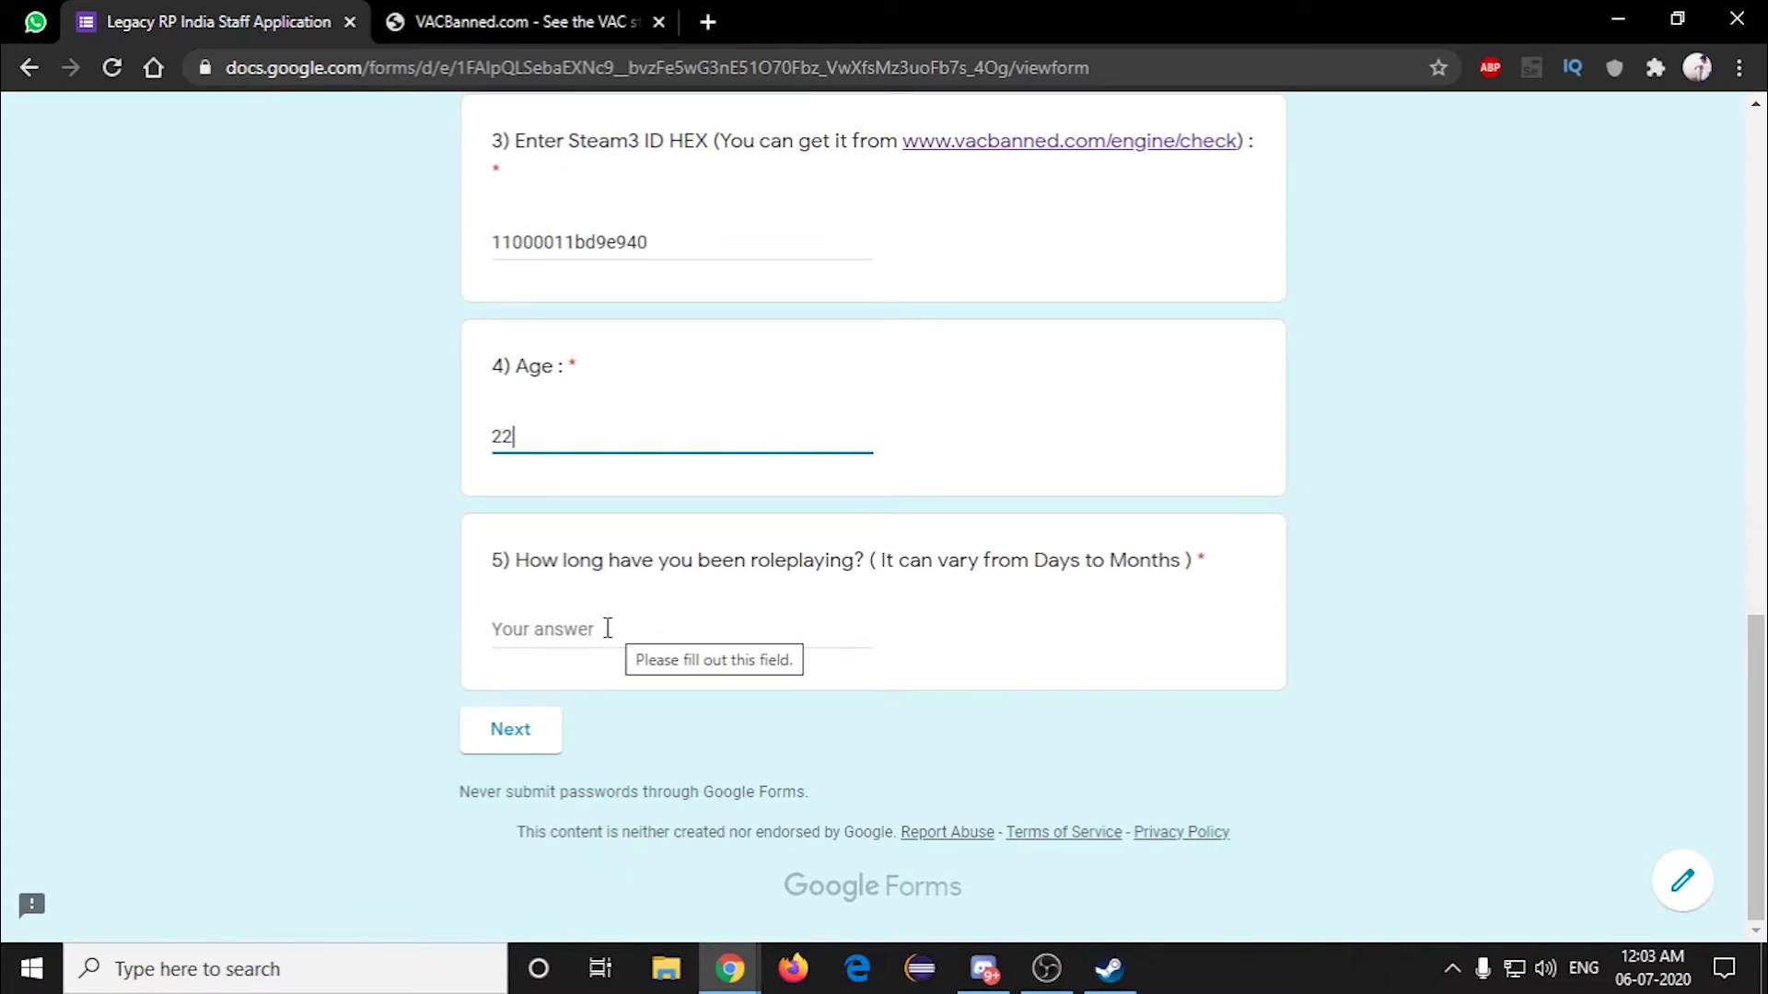
Step: Answer the roleplaying-duration question with '10 Months' and continue to the next page
{"action": "left_click", "coordinate": [607, 629]}
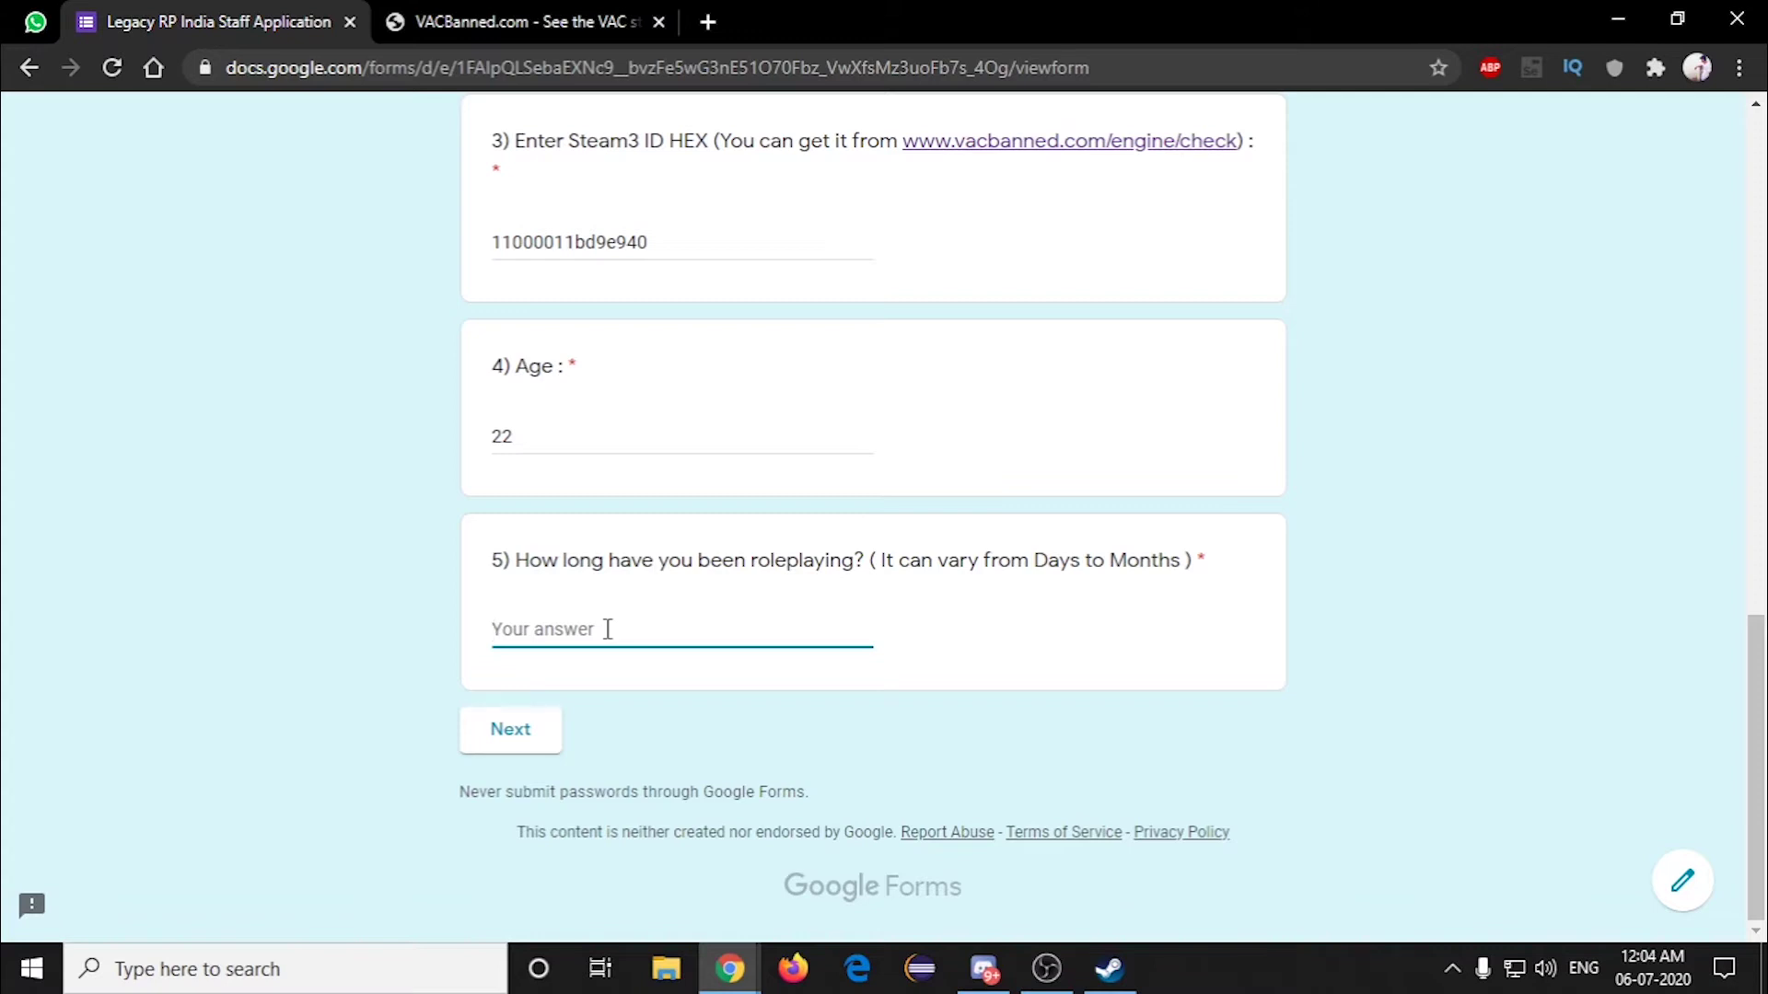
{"action": "type", "text": "10M"}
{"action": "key", "text": "Left"}
{"action": "key", "text": "Left"}
{"action": "key", "text": "Left"}
{"action": "key", "text": "Right"}
{"action": "key", "text": "End"}
{"action": "type", "text": "nths"}
{"action": "scroll", "coordinate": [727, 715], "scroll_direction": "up", "scroll_amount": 10}
{"action": "scroll", "coordinate": [727, 715], "scroll_direction": "down", "scroll_amount": 10}
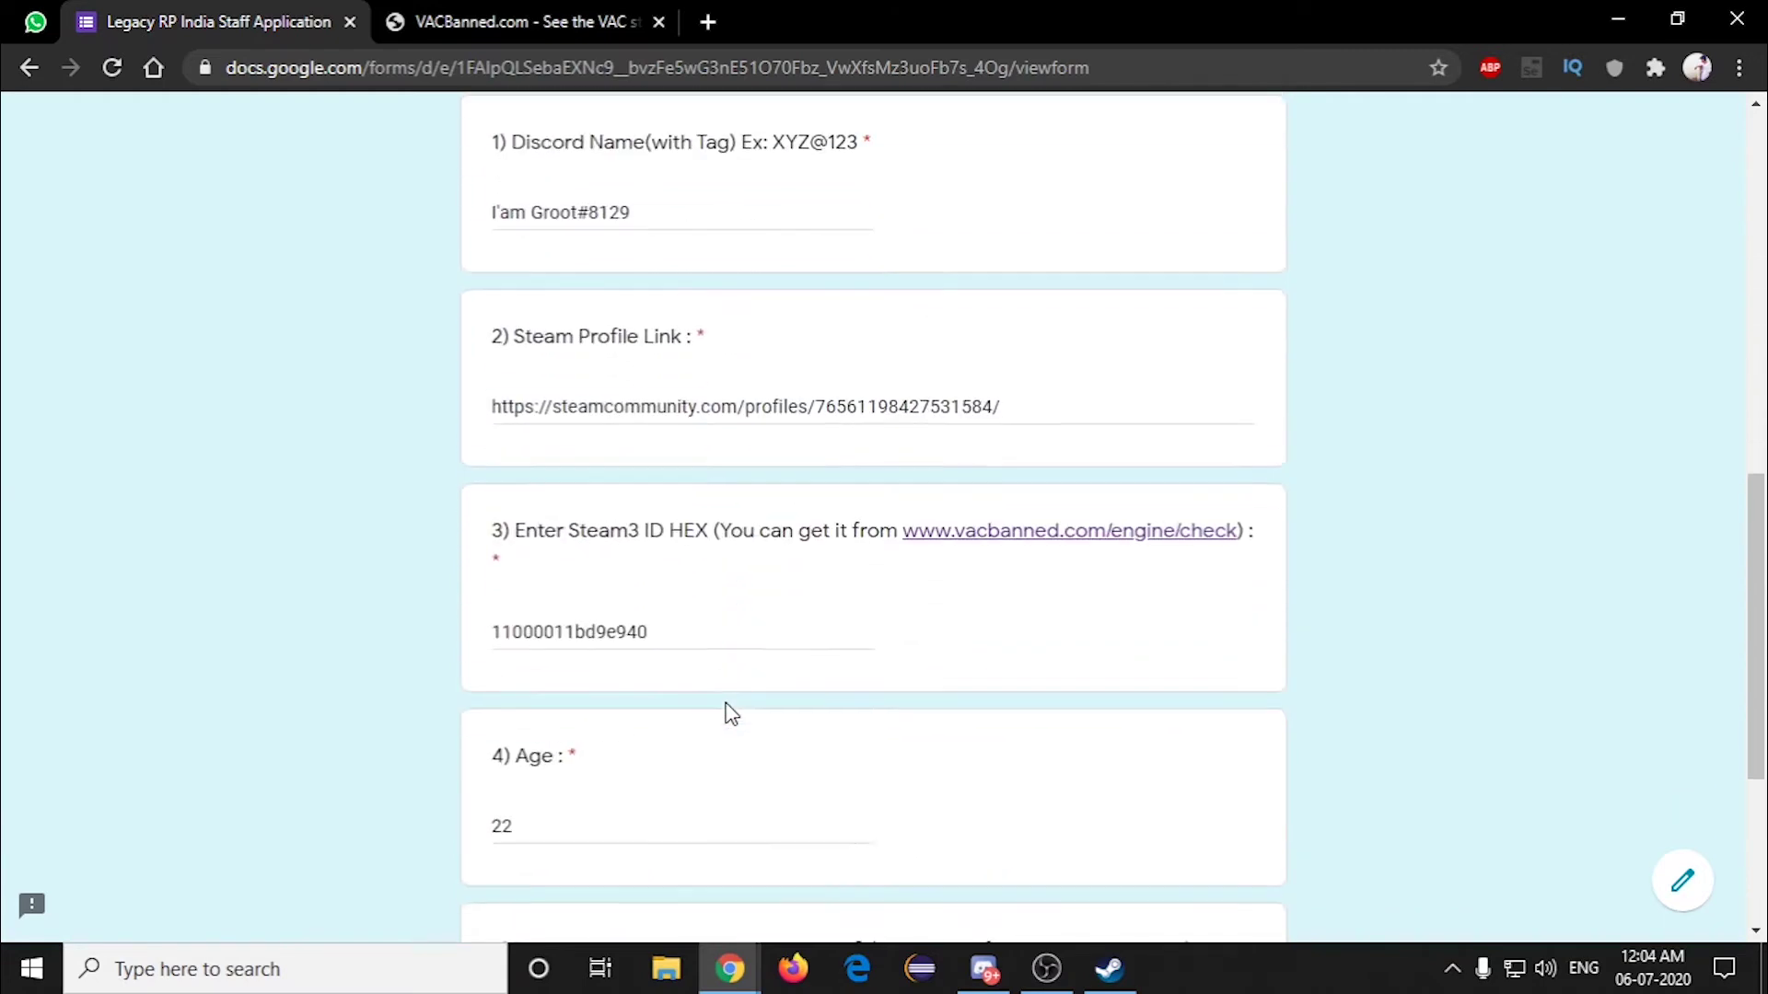
{"action": "left_click", "coordinate": [509, 741]}
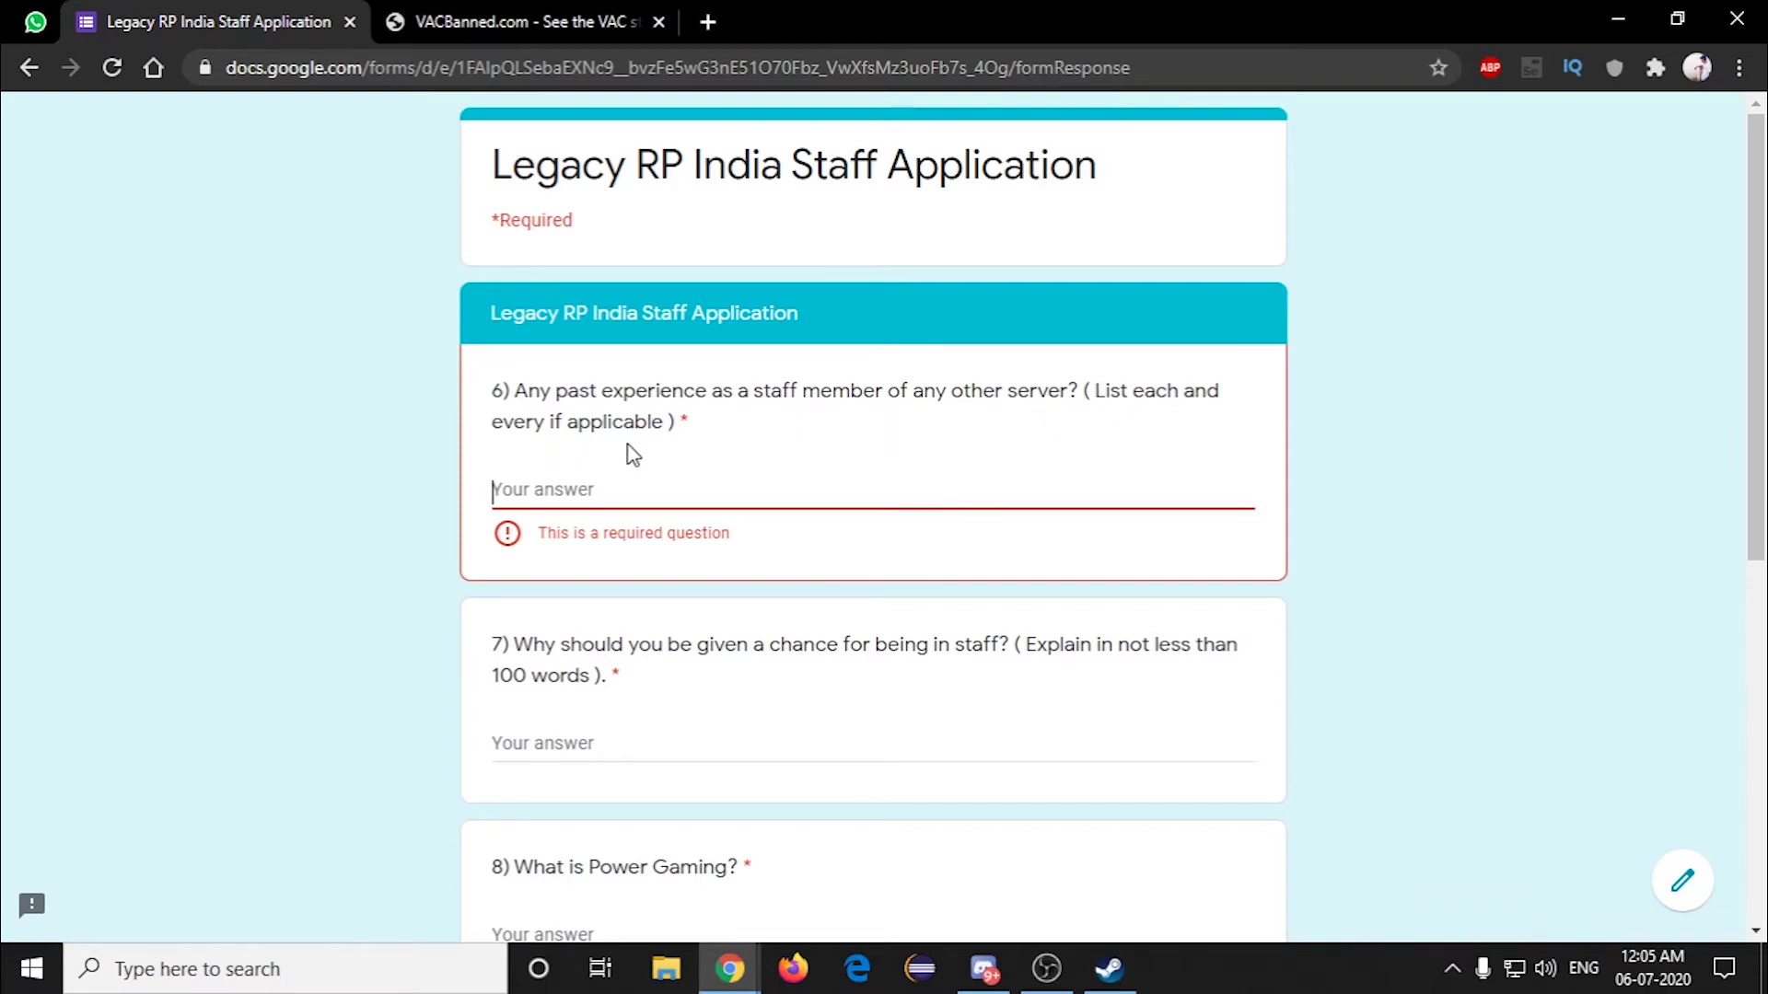
Step: Paste the prepared Xtream Roleplay staff-experience text into question 6
{"action": "left_click", "coordinate": [554, 491]}
{"action": "key", "text": "ctrl+v"}
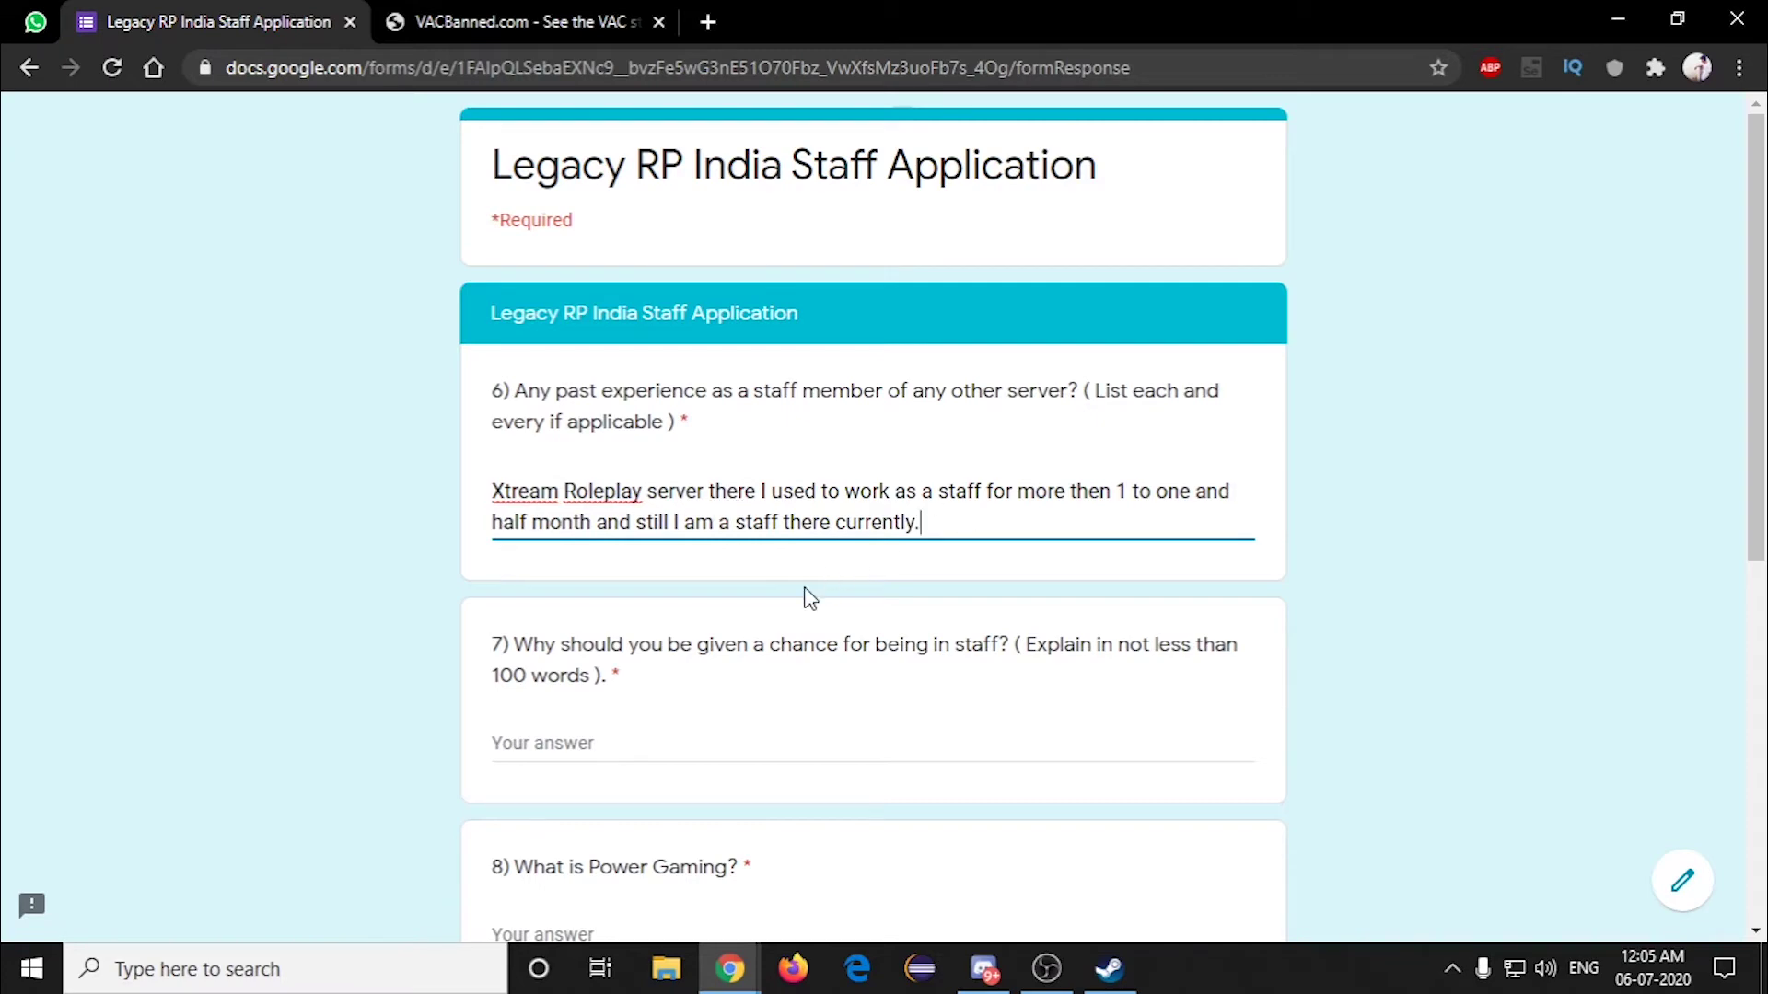
{"action": "scroll", "coordinate": [753, 625], "scroll_direction": "down", "scroll_amount": 1}
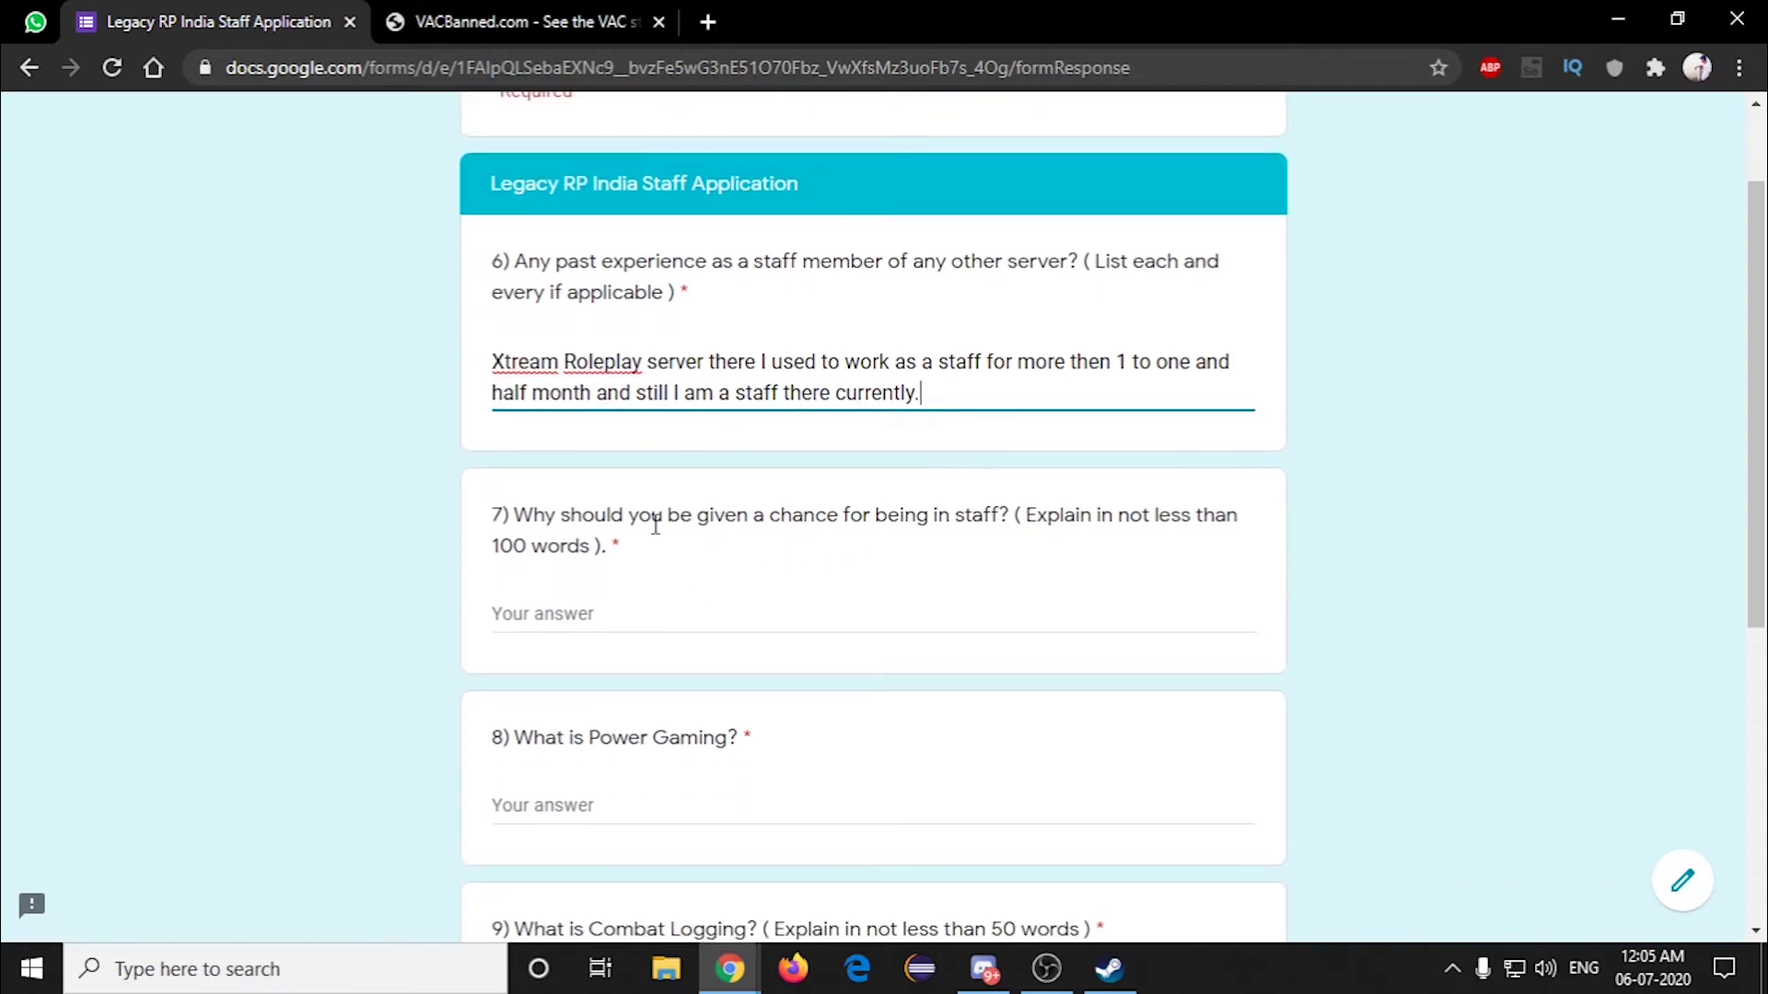
{"action": "scroll", "coordinate": [649, 516], "scroll_direction": "down", "scroll_amount": 1}
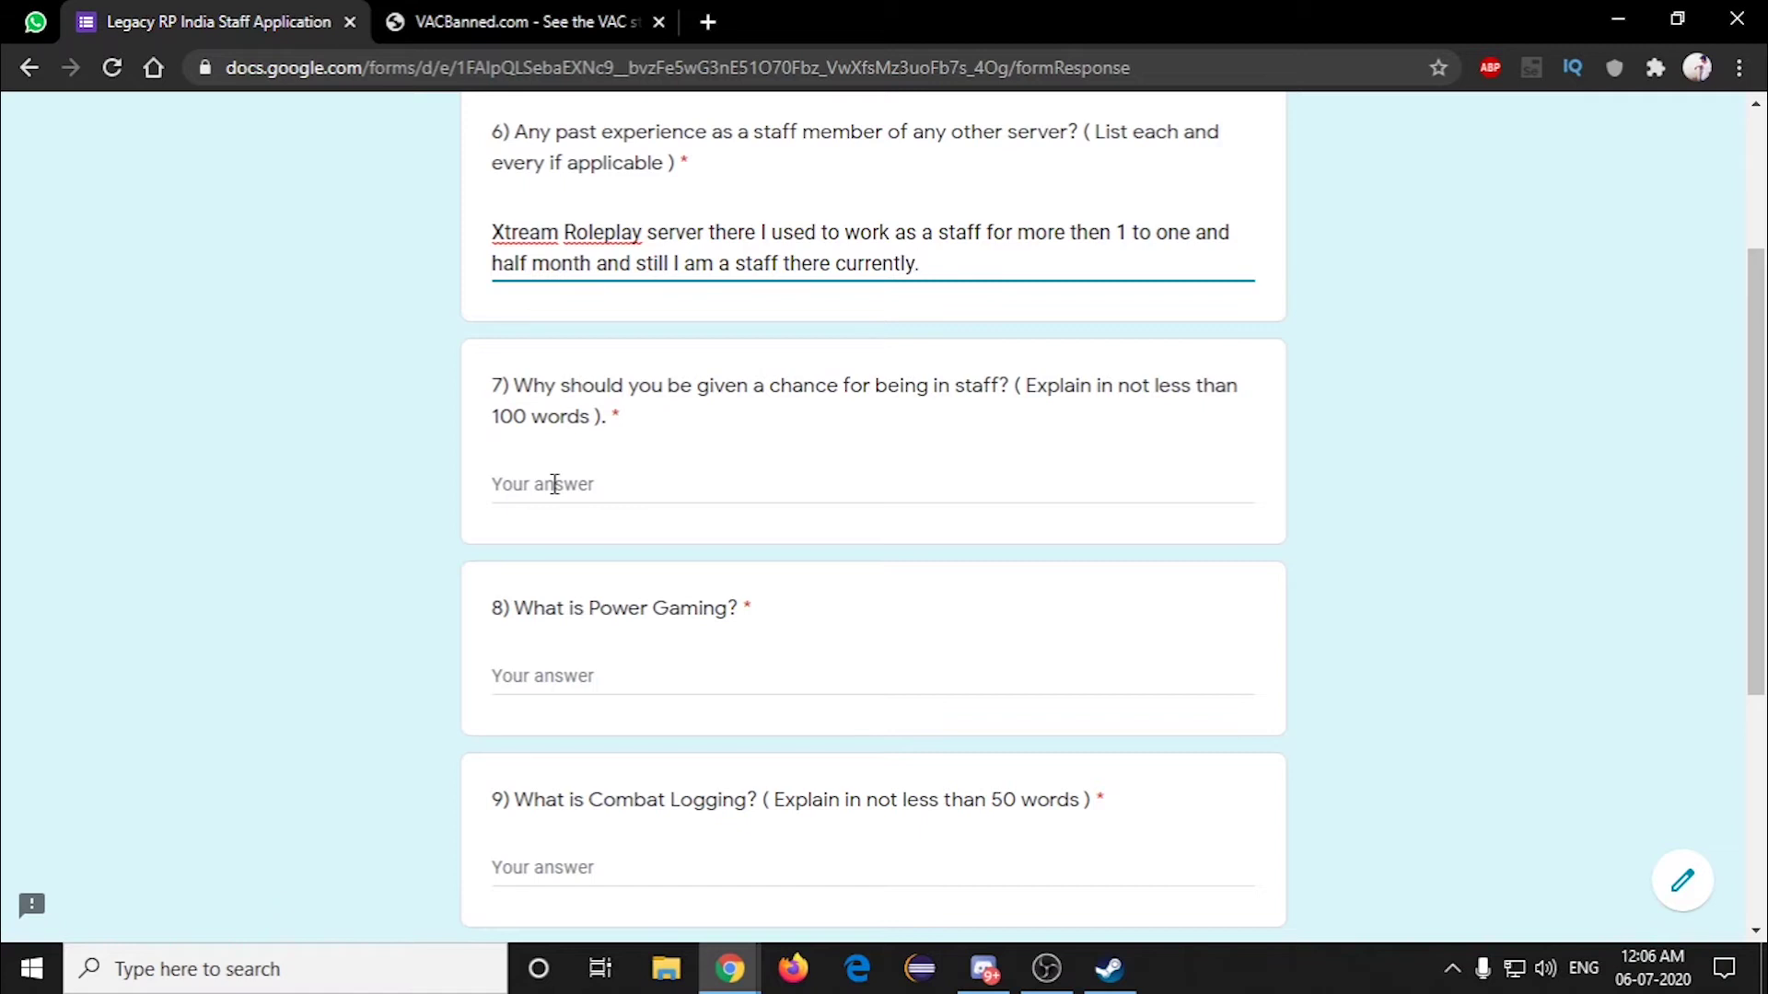
Step: Paste the prepared paragraph on why the applicant deserves a staff role into question 7
{"action": "left_click", "coordinate": [554, 483]}
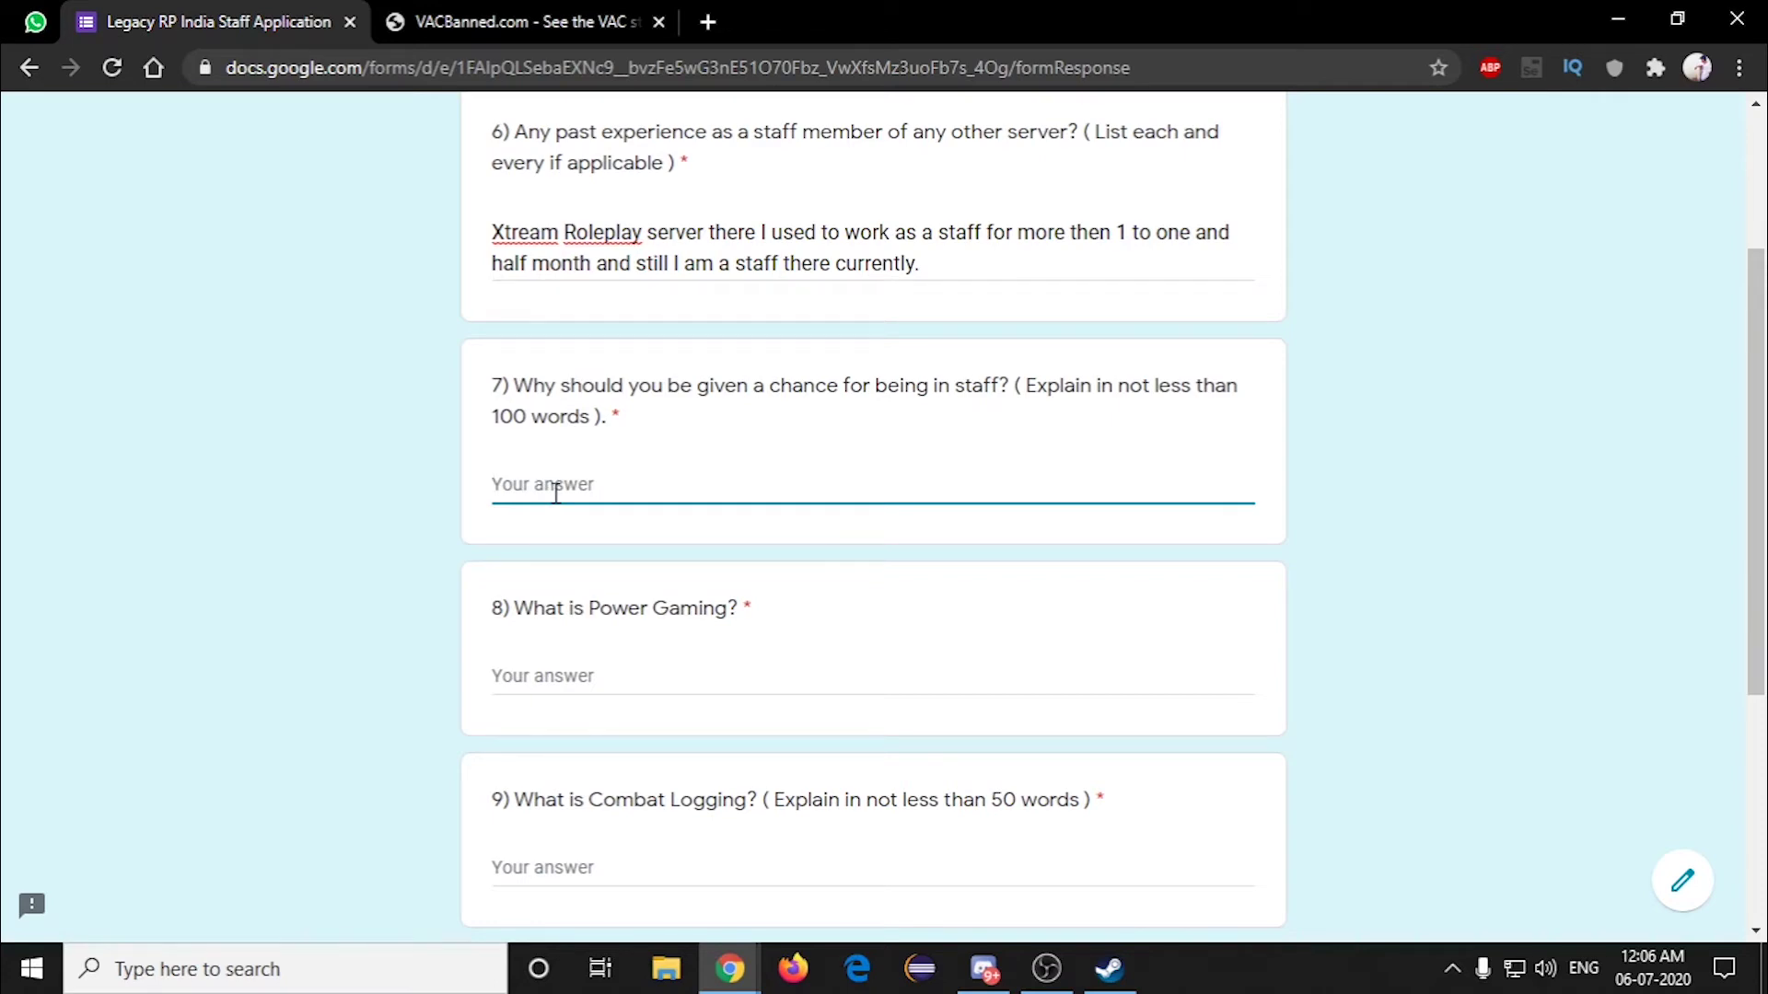
{"action": "type", "text": "As i mentioned above I am playing in these server from last 7 months i am really very attached to the server and as a player of Legacy server when ever i used to face any issues if i ask them in discord for help no matter what is the time i used to get my answers quick and in very efficient way. Every time one or the other staff off Legacy RP had helped me and also how you people managing these server in a very good manner seeing all these i felt even i should help to these server in upcoming days so even more players will join and the server name will be grown in bigger so i am applying this for staff role in your server and i make sure that i will be active after becoming staff and serve for the server as much as possible and dont break any rules or take an advantage of becoming staff and committee any mistakes in server and use my staff role to escape or with the staff role i won't be helping any other members in wrong way like without proper reason ban or kick them from server."}
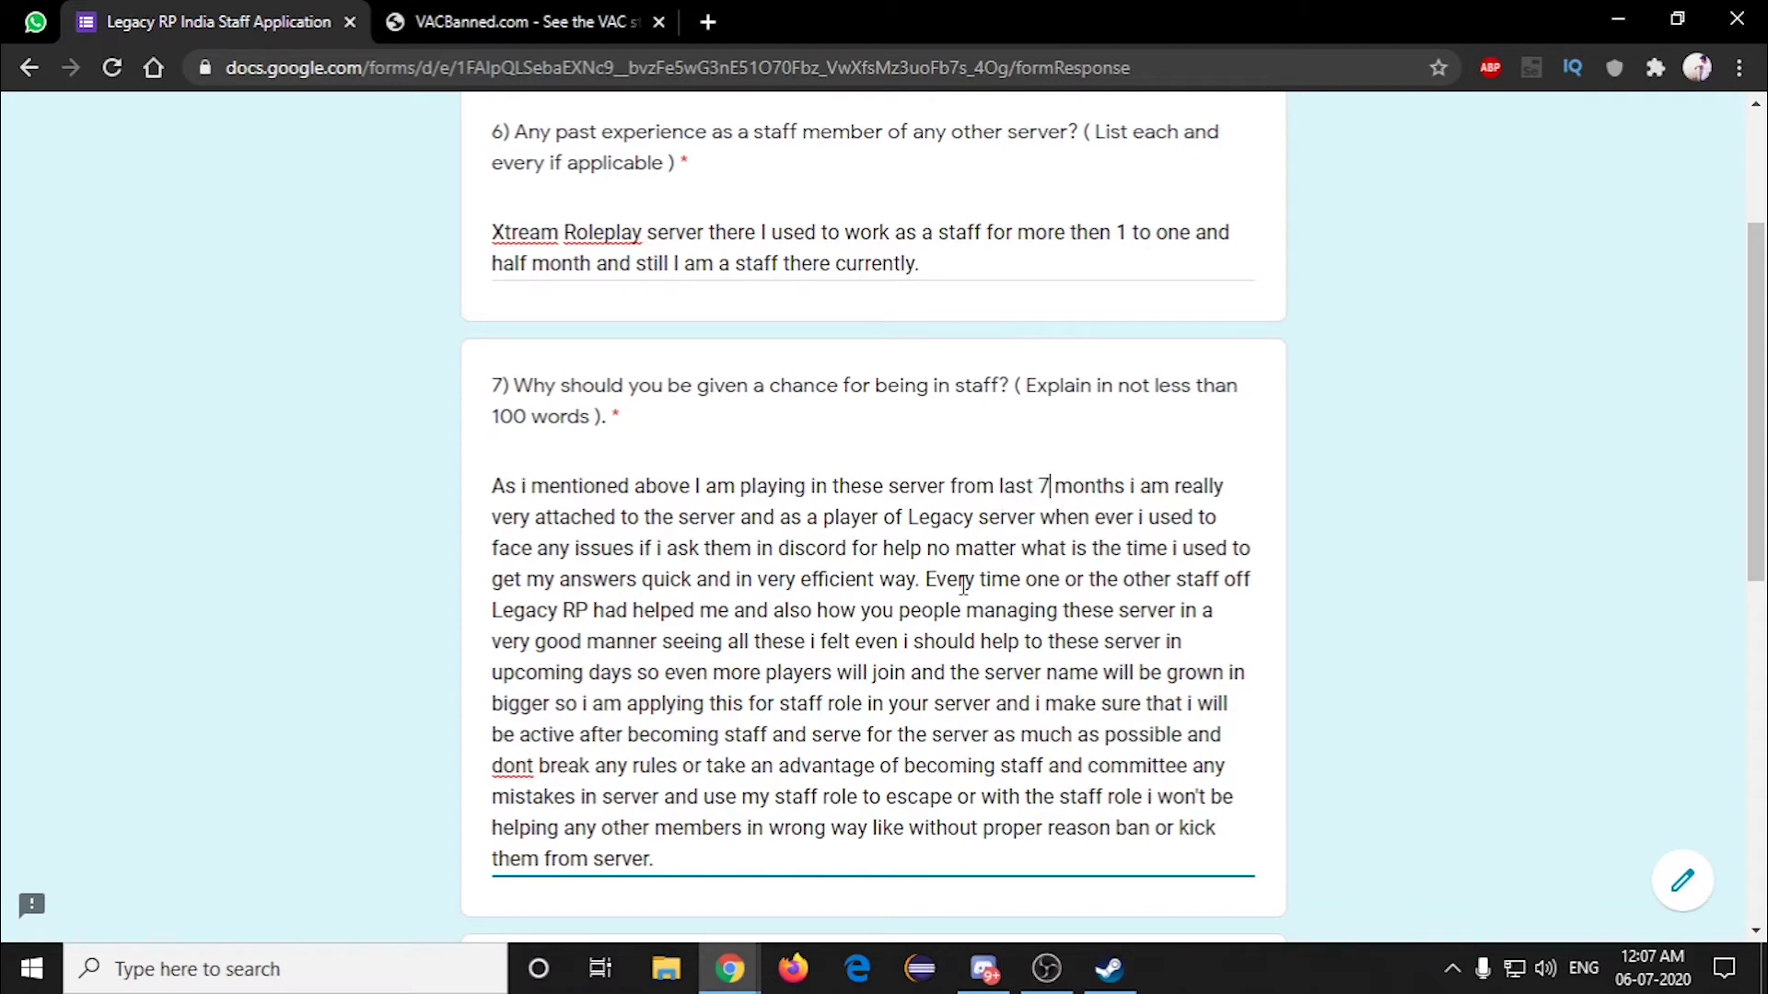
{"action": "scroll", "coordinate": [964, 586], "scroll_direction": "down", "scroll_amount": 1}
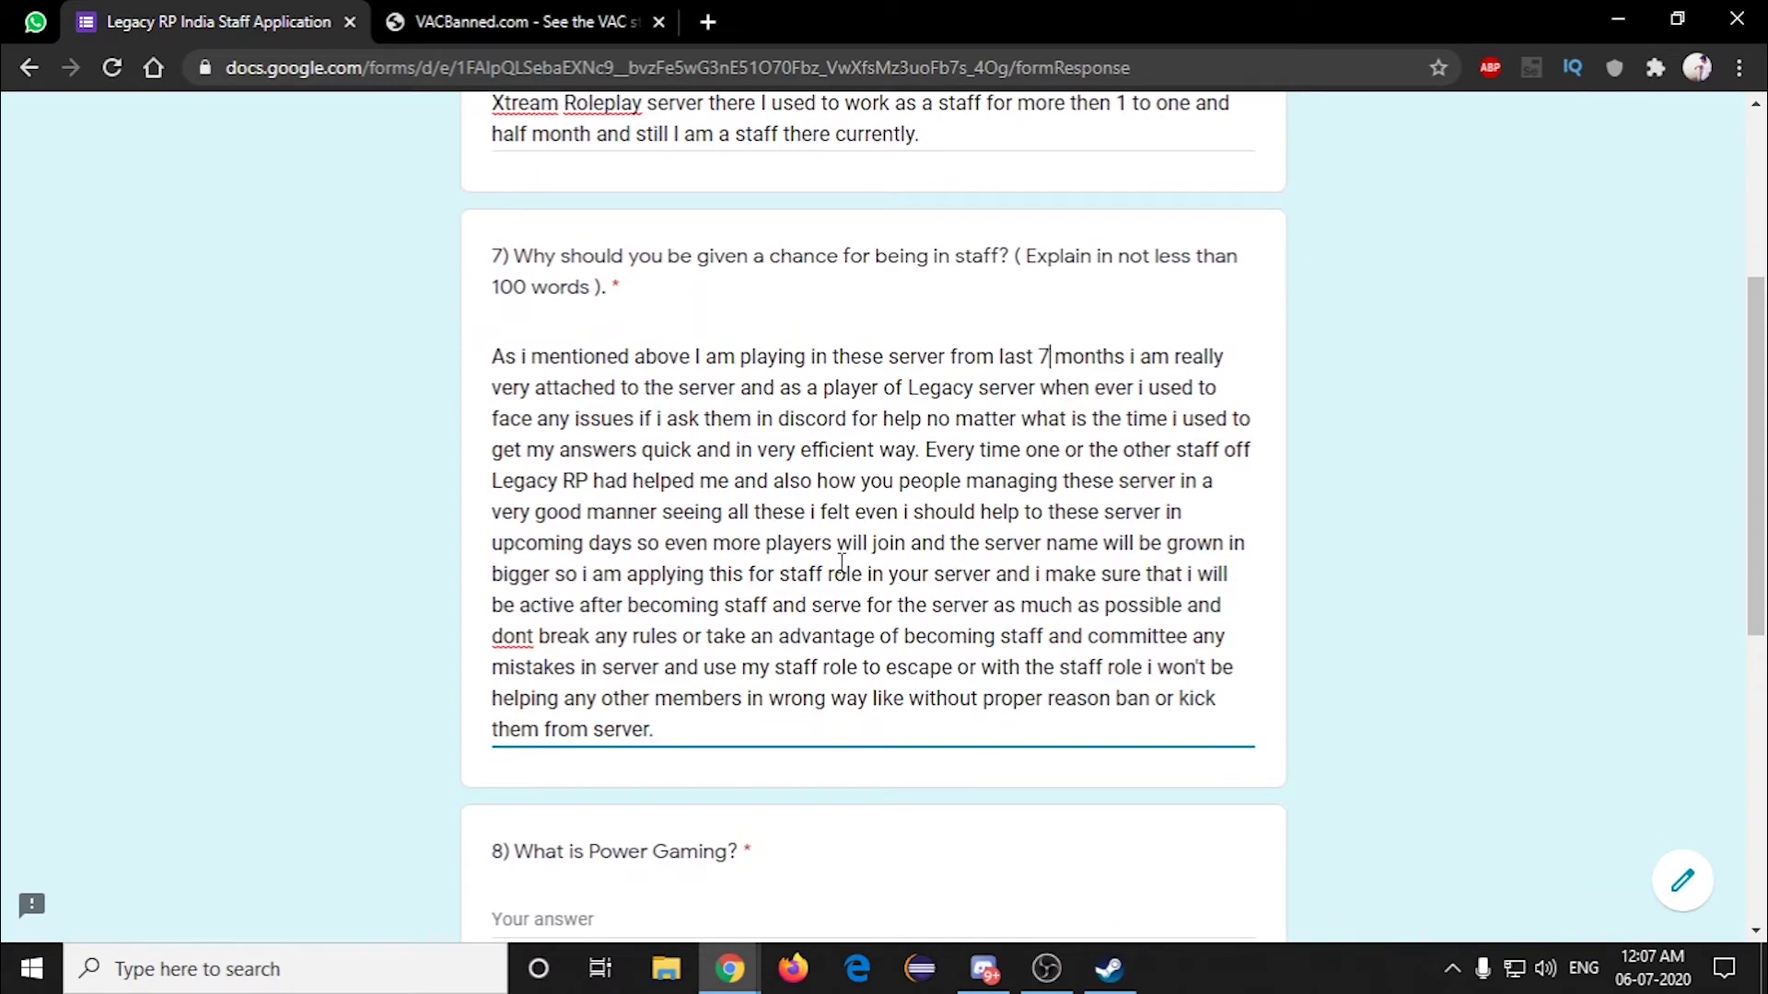
{"action": "scroll", "coordinate": [841, 563], "scroll_direction": "down", "scroll_amount": 1}
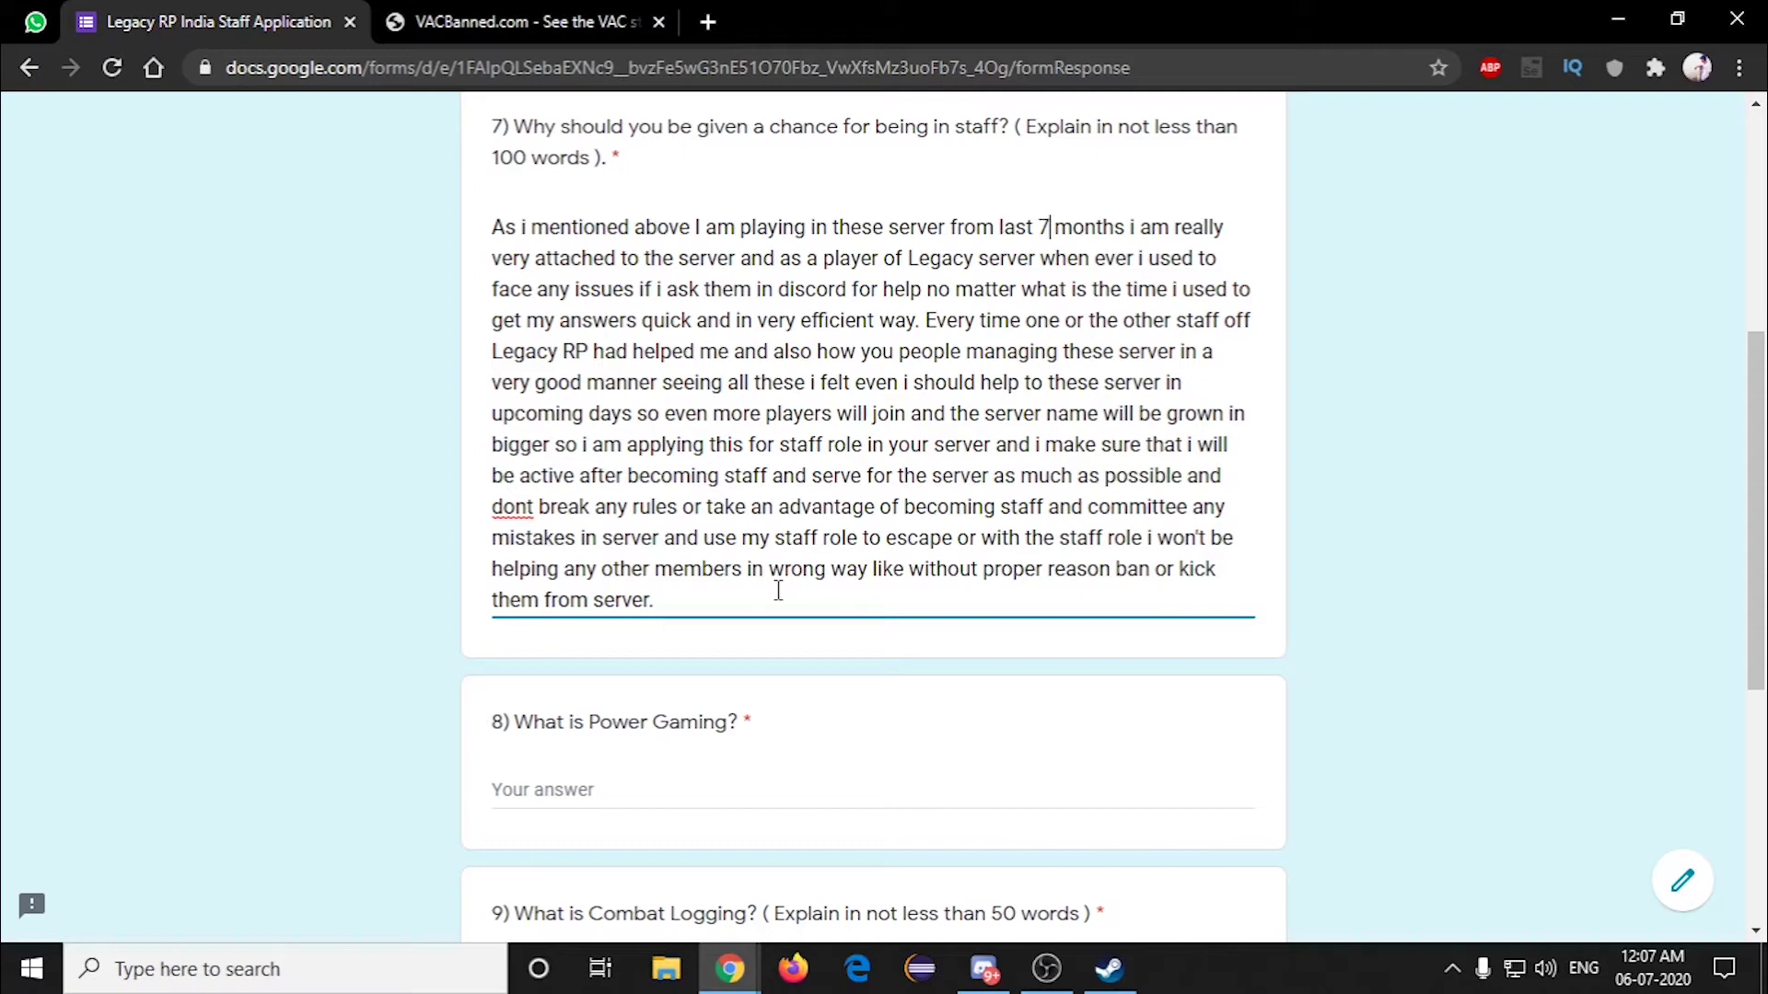
{"action": "scroll", "coordinate": [778, 590], "scroll_direction": "down", "scroll_amount": 1}
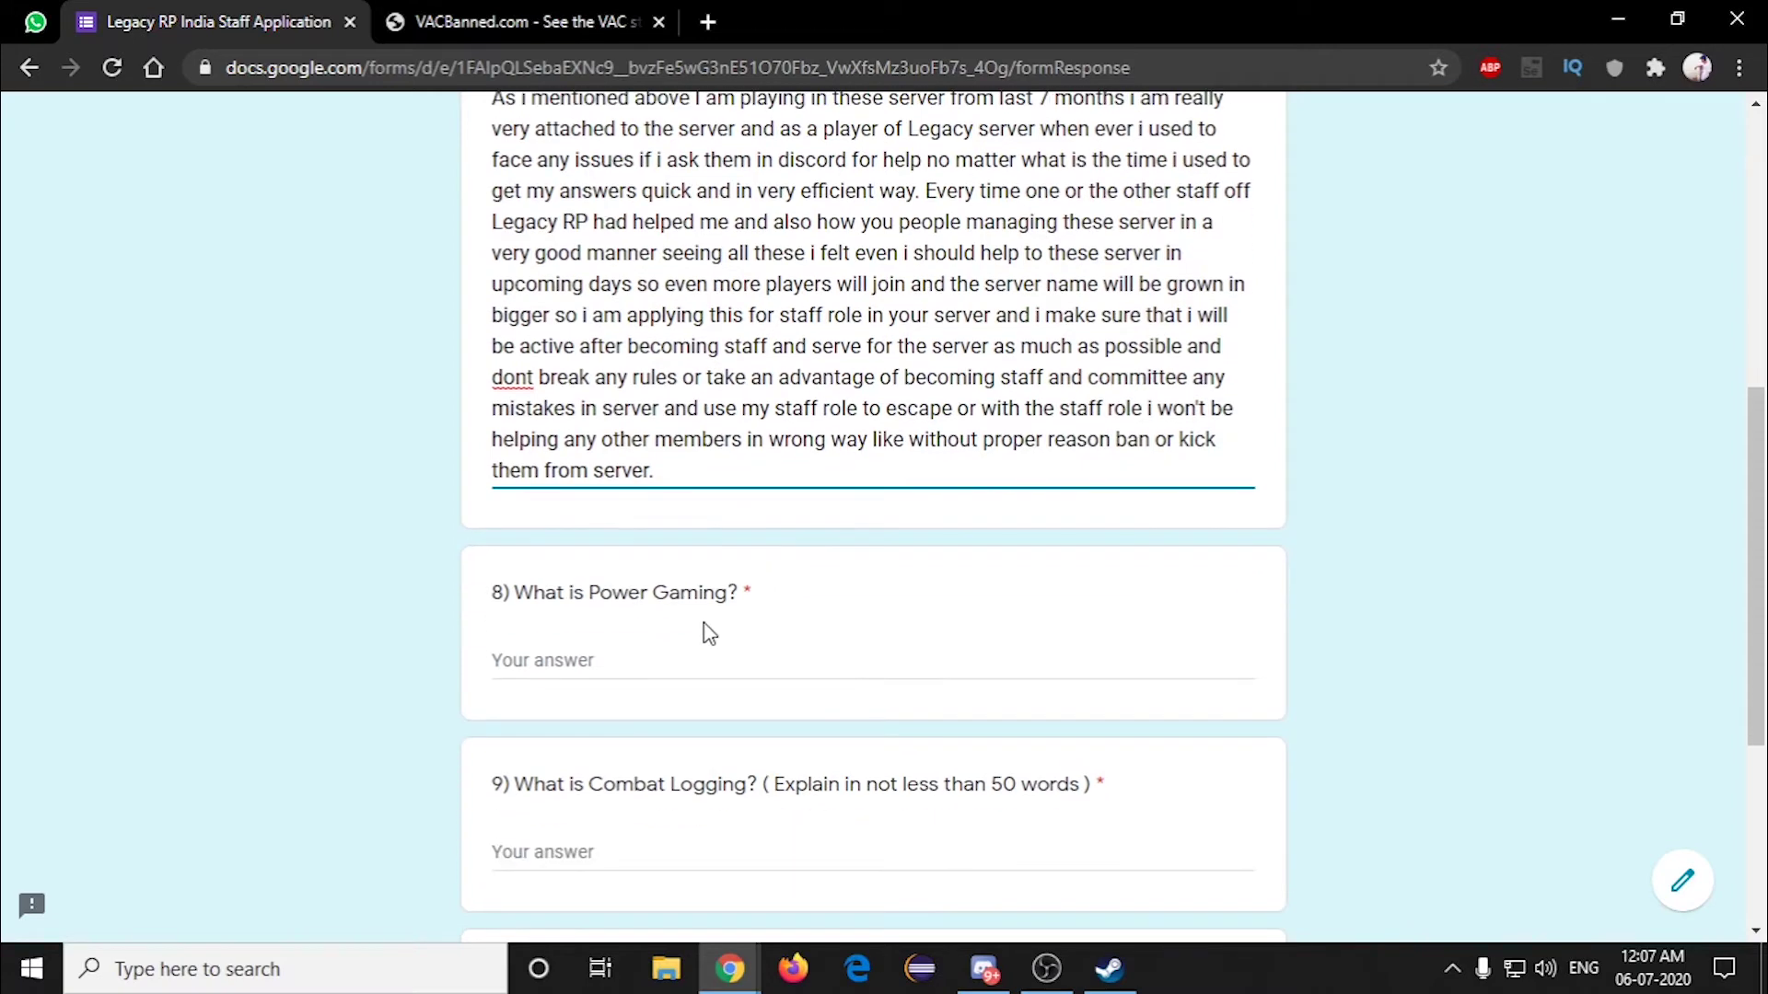
{"action": "scroll", "coordinate": [645, 621], "scroll_direction": "down", "scroll_amount": 1}
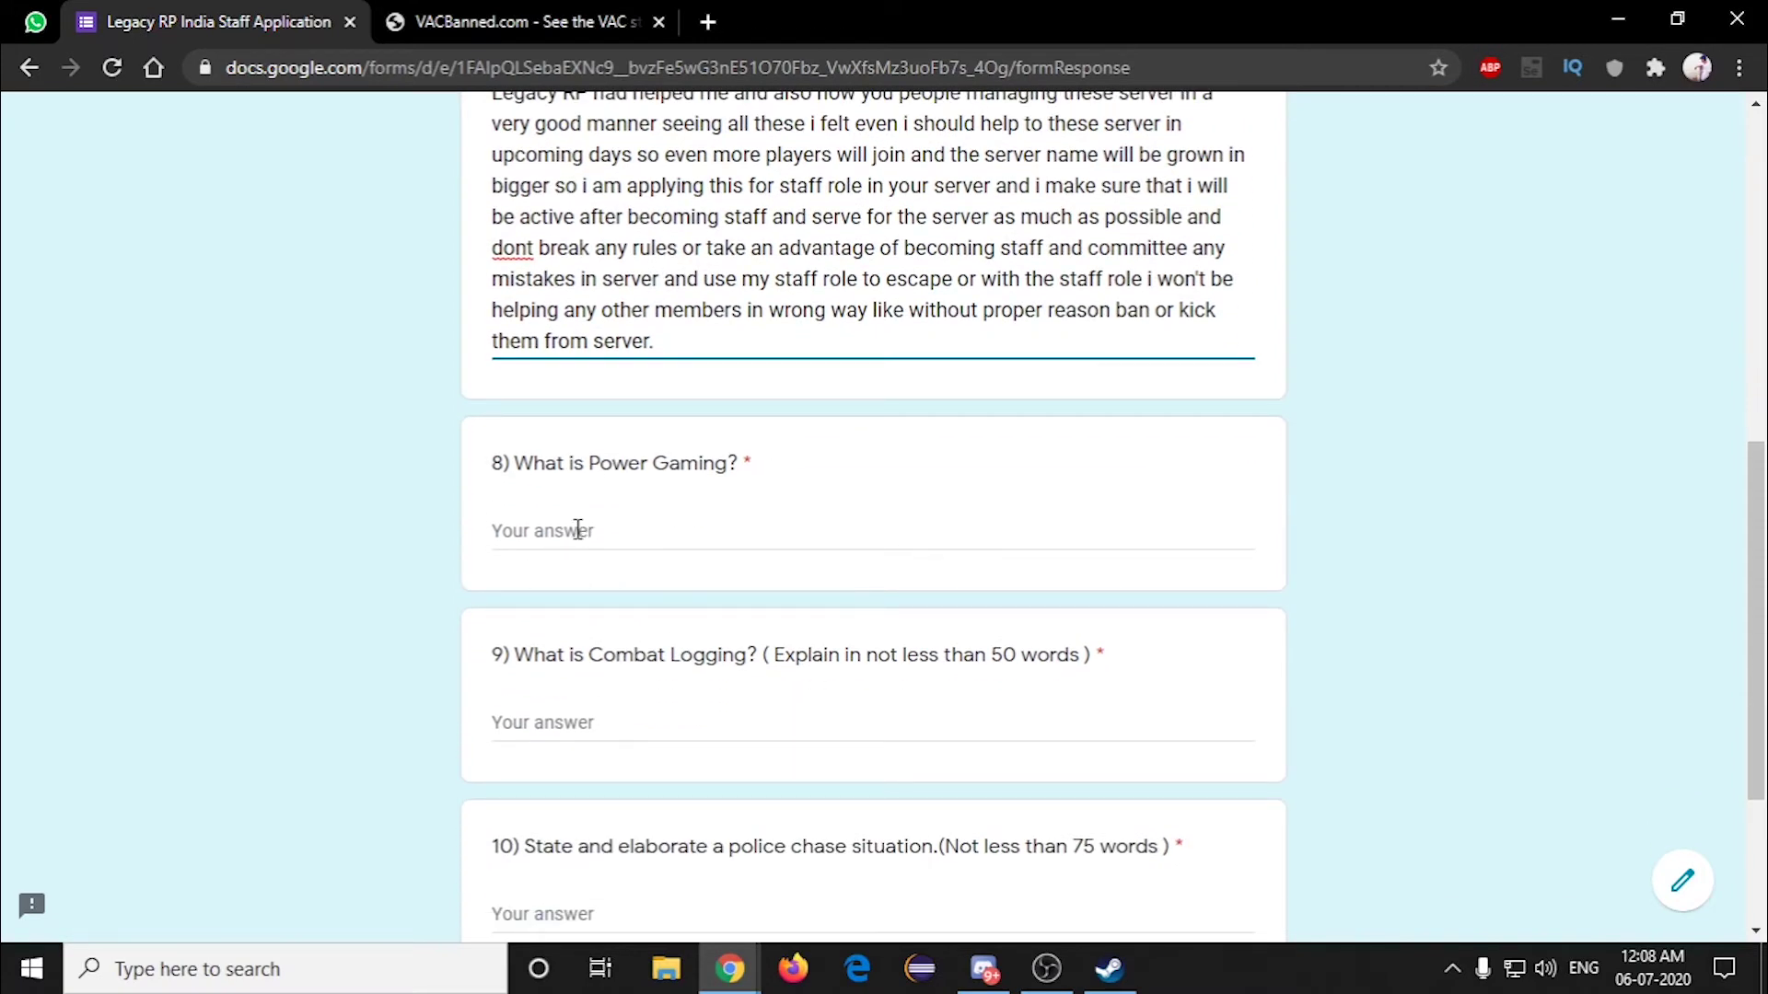
Step: Paste the Power Gaming definition with its store-robbery example into question 8
{"action": "left_click", "coordinate": [577, 531]}
{"action": "type", "text": "Is an advantage in a RP scenario by using in game mechanics or role play. In this case we won't give the other players involved no opportunity to interact or defend themselves no option but to lose and this is not allowed in role play. For Example: When I am at a store and some person comes randomly and starts pointing a gun at me without any warning or talking and also cuffs me and loots me in this situation, I can't do anything but lose this is considered as Power Gaming."}
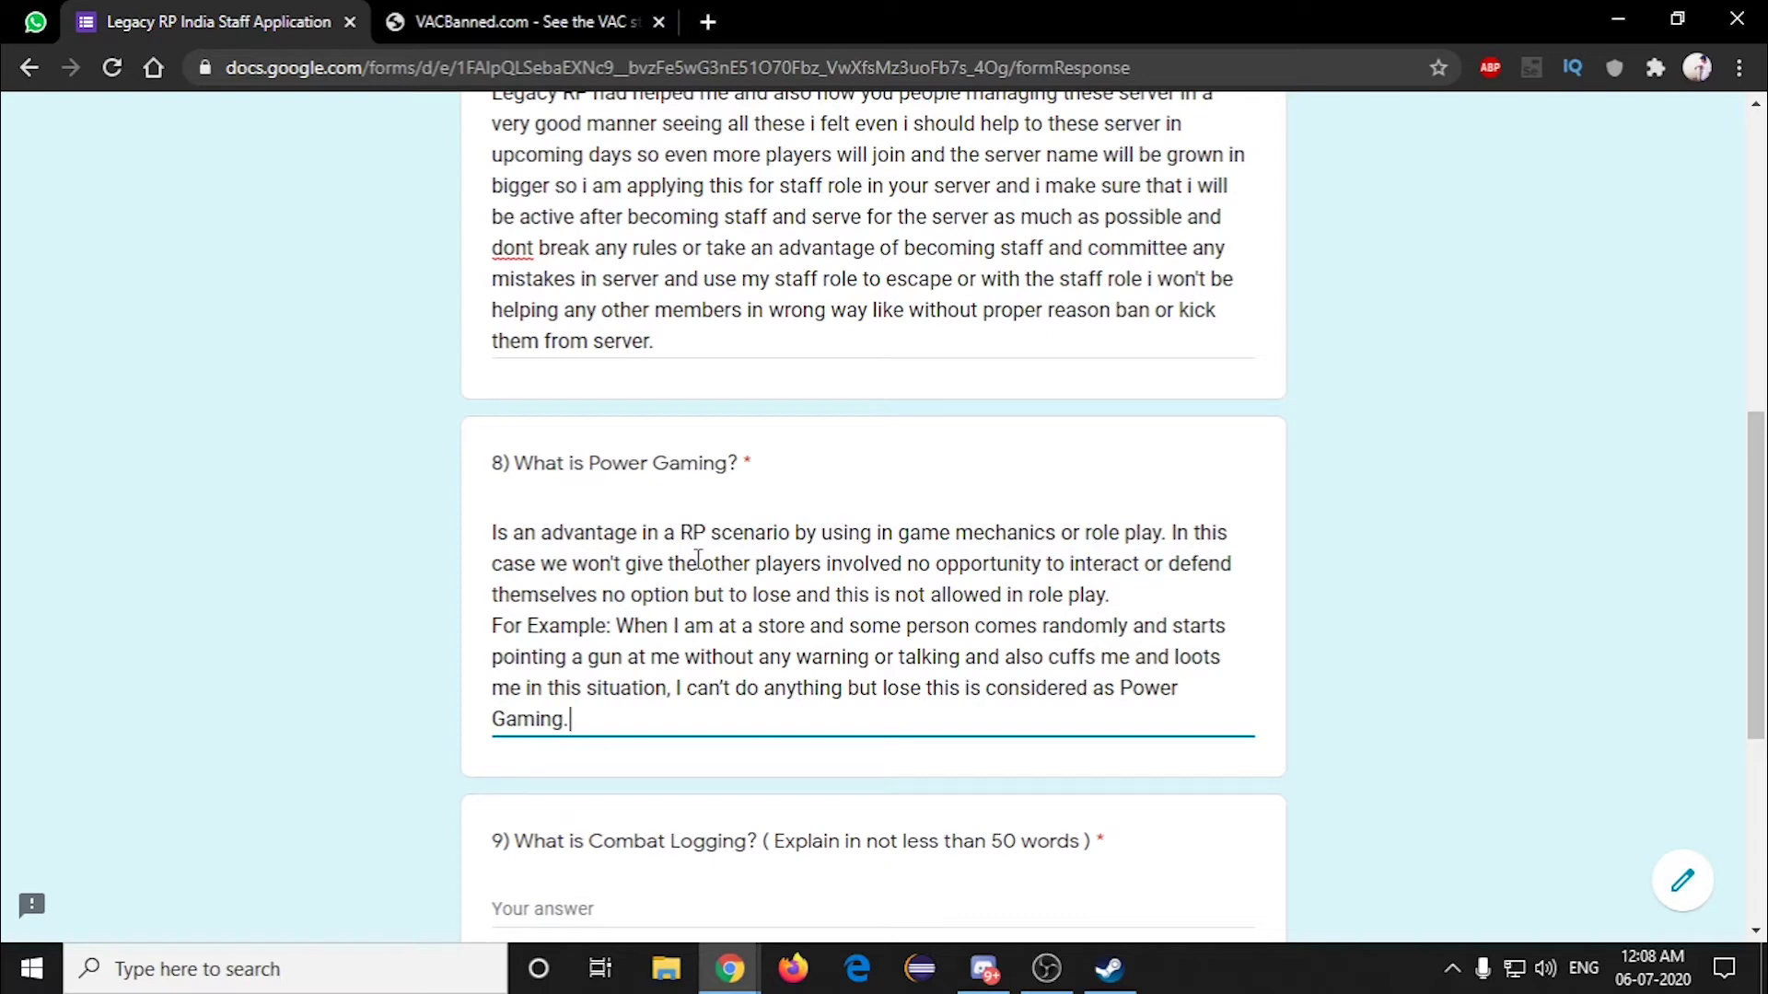
{"action": "scroll", "coordinate": [699, 559], "scroll_direction": "down", "scroll_amount": 4}
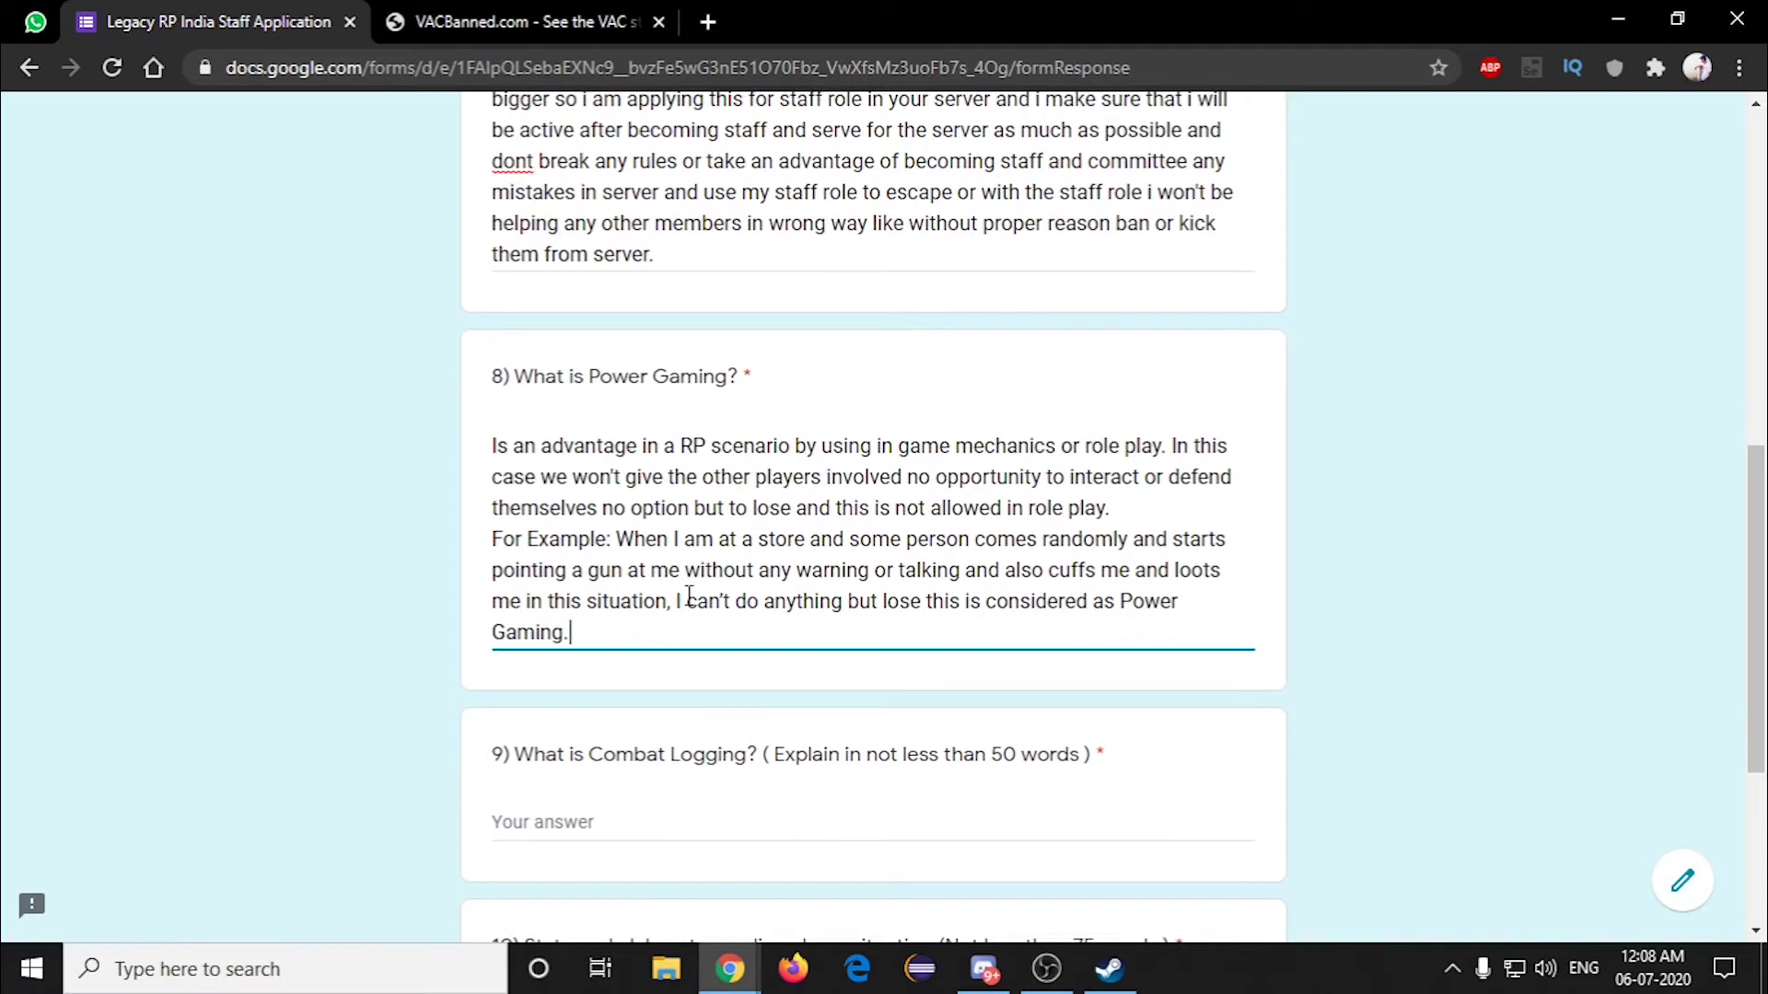
{"action": "left_click", "coordinate": [576, 525]}
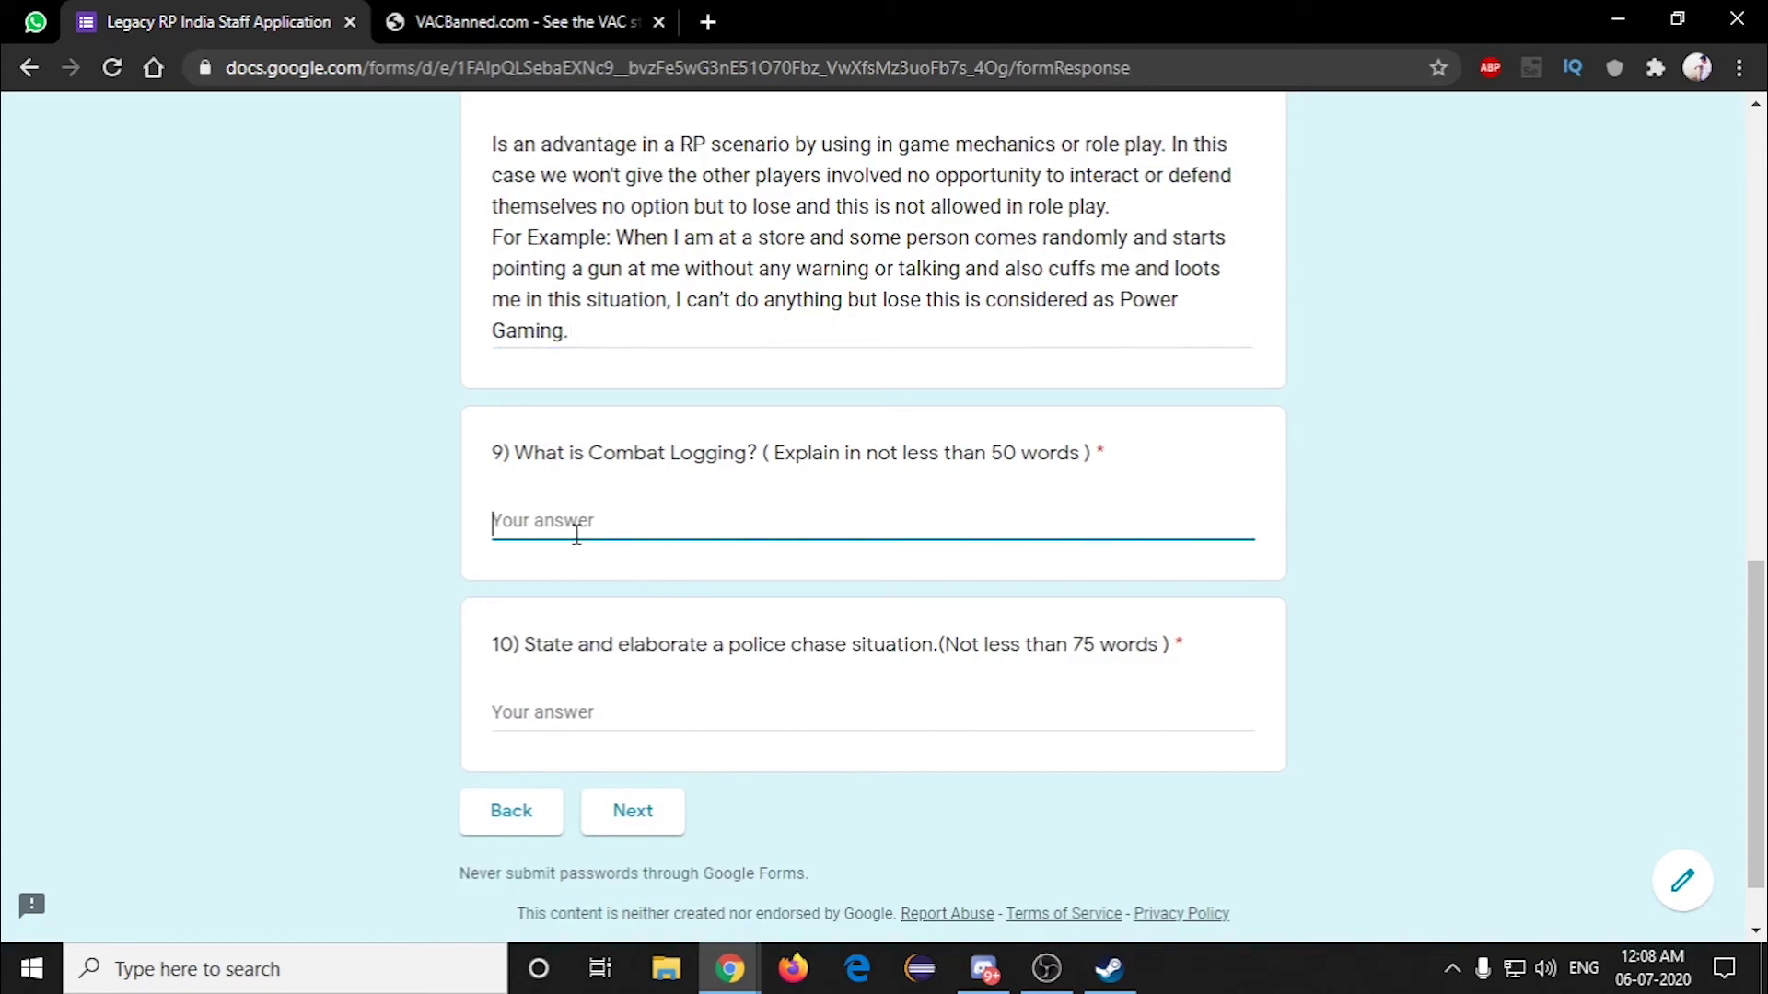
Step: Paste the Combat Logging definition and police-chase example into question 9
{"action": "type", "text": "Combat Logging generally means if there are some situations going on in the game at that time if the user suddenly closes the game or exists or disconnected from the server for his own reason then that action is called combat logging.\\nFor Example: Think there was a robbery done by me and i was escaping in a car and i see many police are chasing me suddenly my car got damaged and stops so i am aware that all robbed money is with me and there are police surrounding me to arrest if i get in hands of police i will be punished for my crime also they will take my robbed money so at that i decide to exit city or leave the server so i wont get caught by police in this way i can save both myself and money. So if i quit the game there it will be considered as a Combat Logging which is a serious offence committed in the server without following basic RP rules so it is a bannable offence in server."}
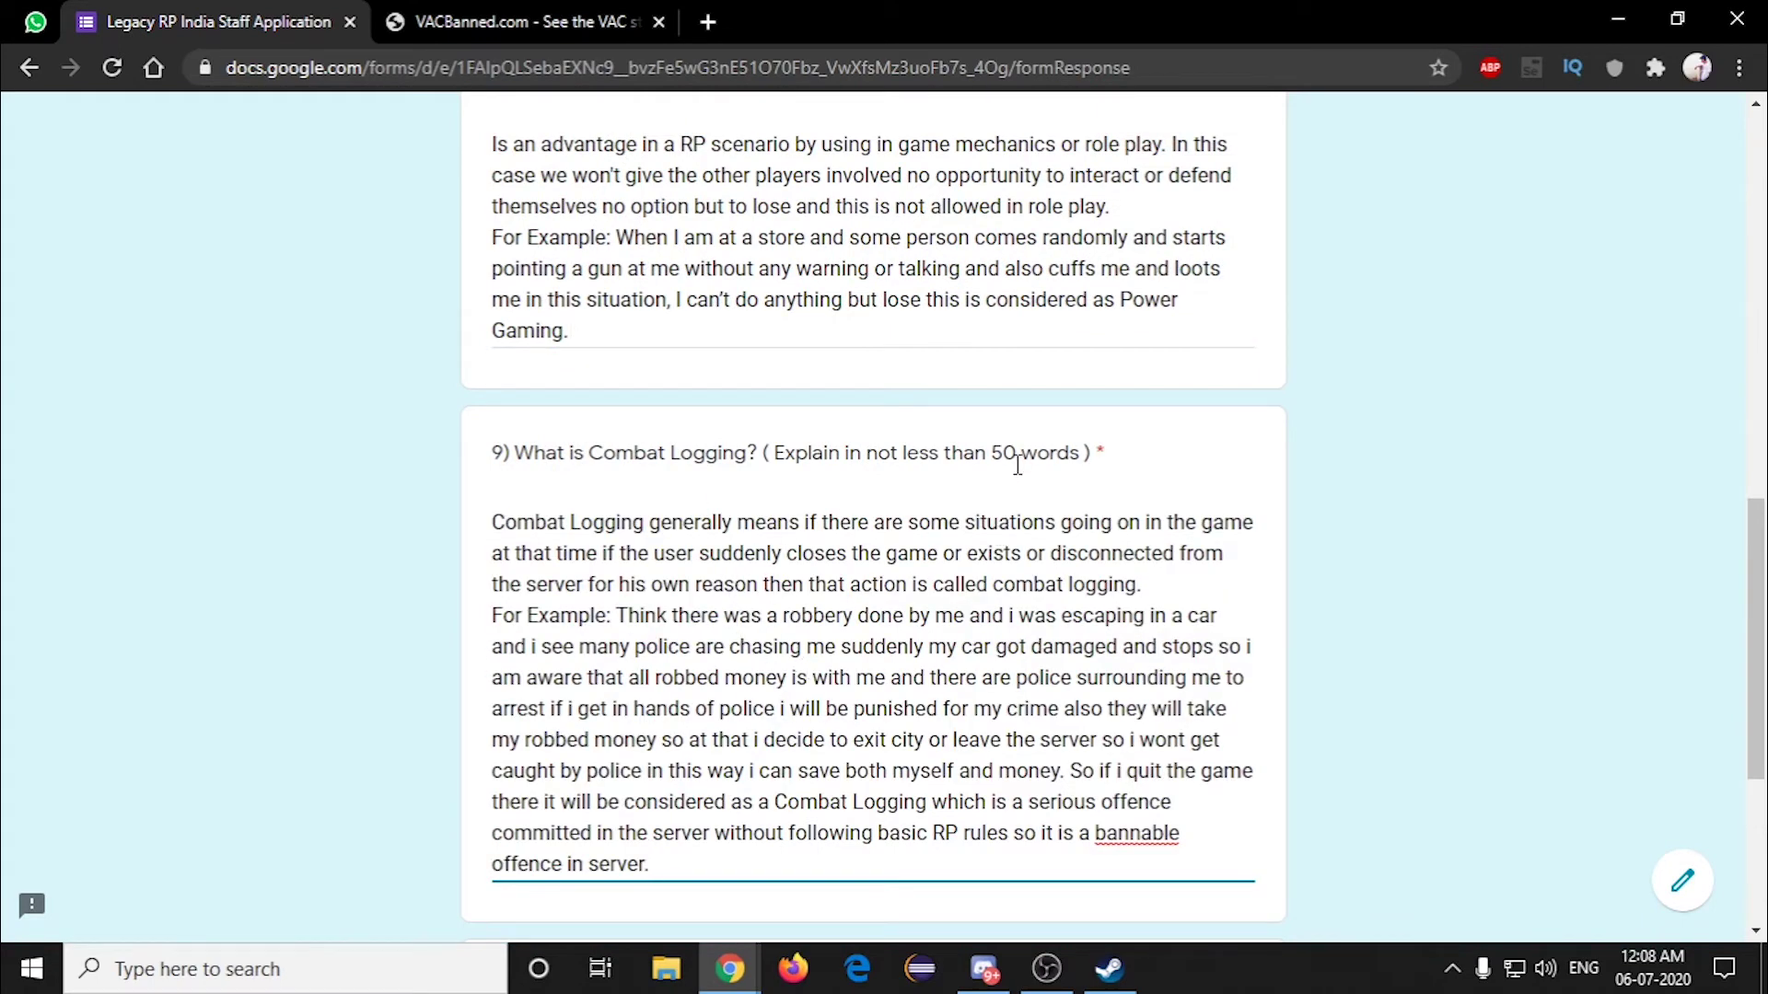
{"action": "scroll", "coordinate": [1017, 465], "scroll_direction": "down", "scroll_amount": 1}
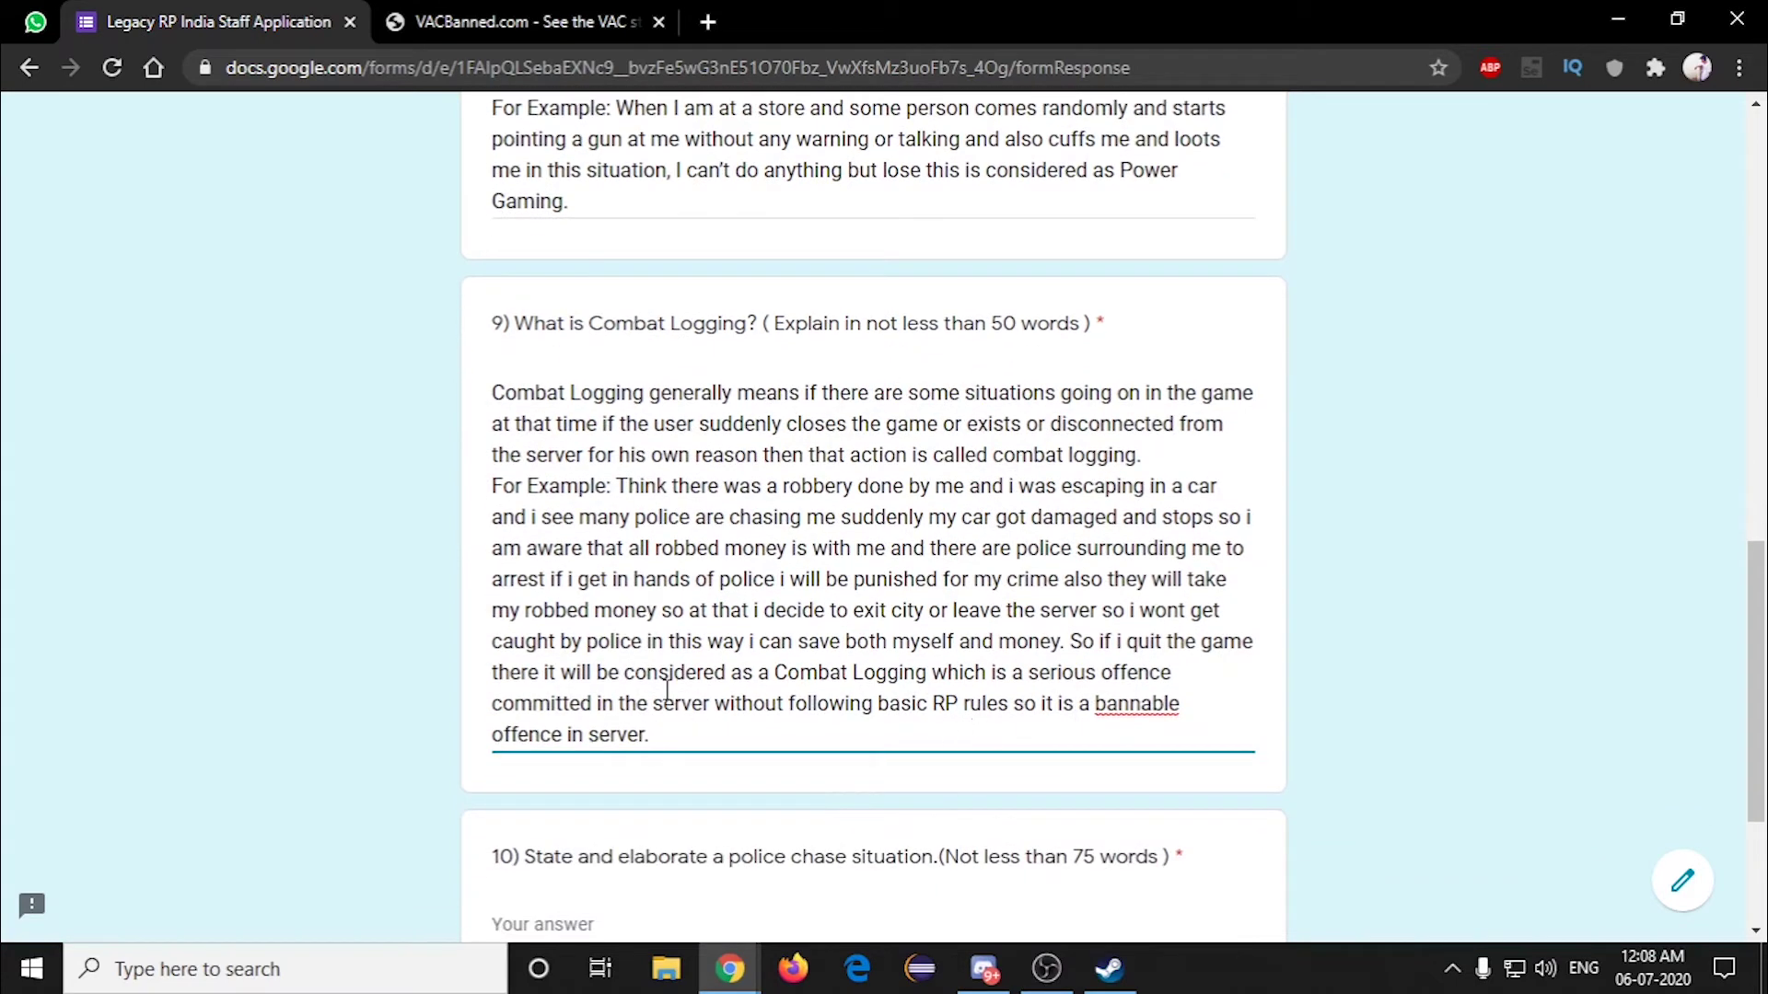
{"action": "scroll", "coordinate": [1029, 661], "scroll_direction": "up", "scroll_amount": 2}
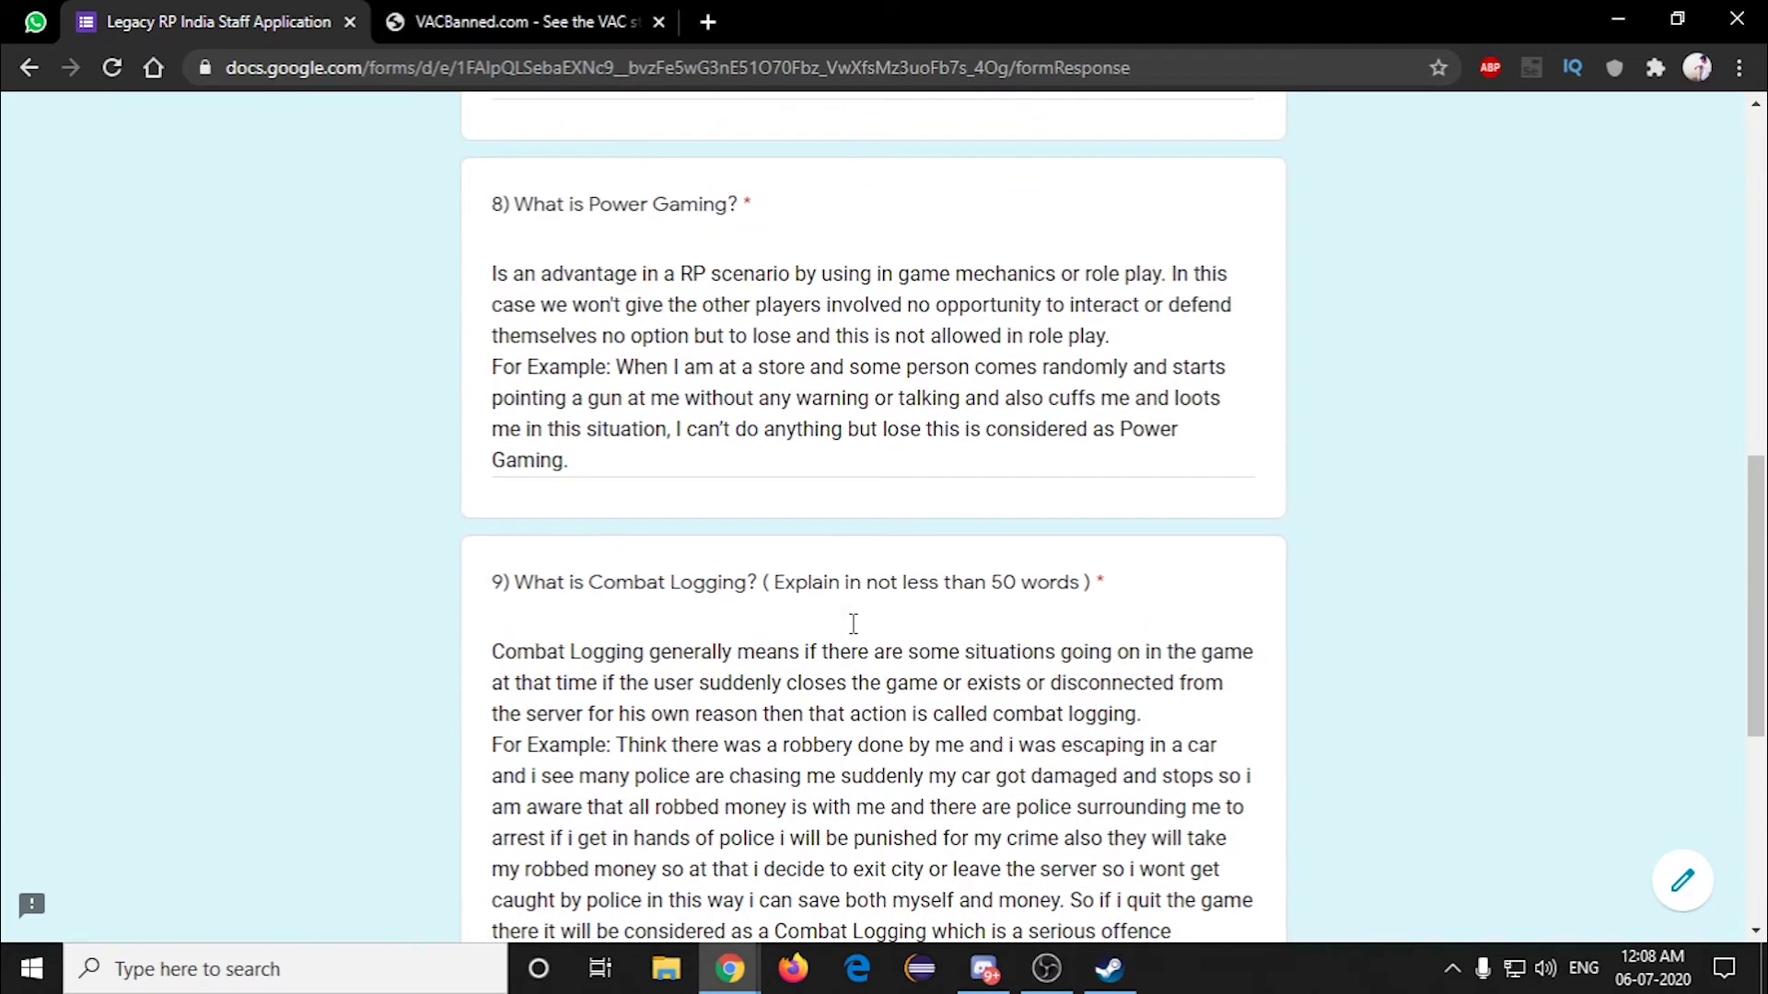
{"action": "scroll", "coordinate": [765, 713], "scroll_direction": "down", "scroll_amount": 1}
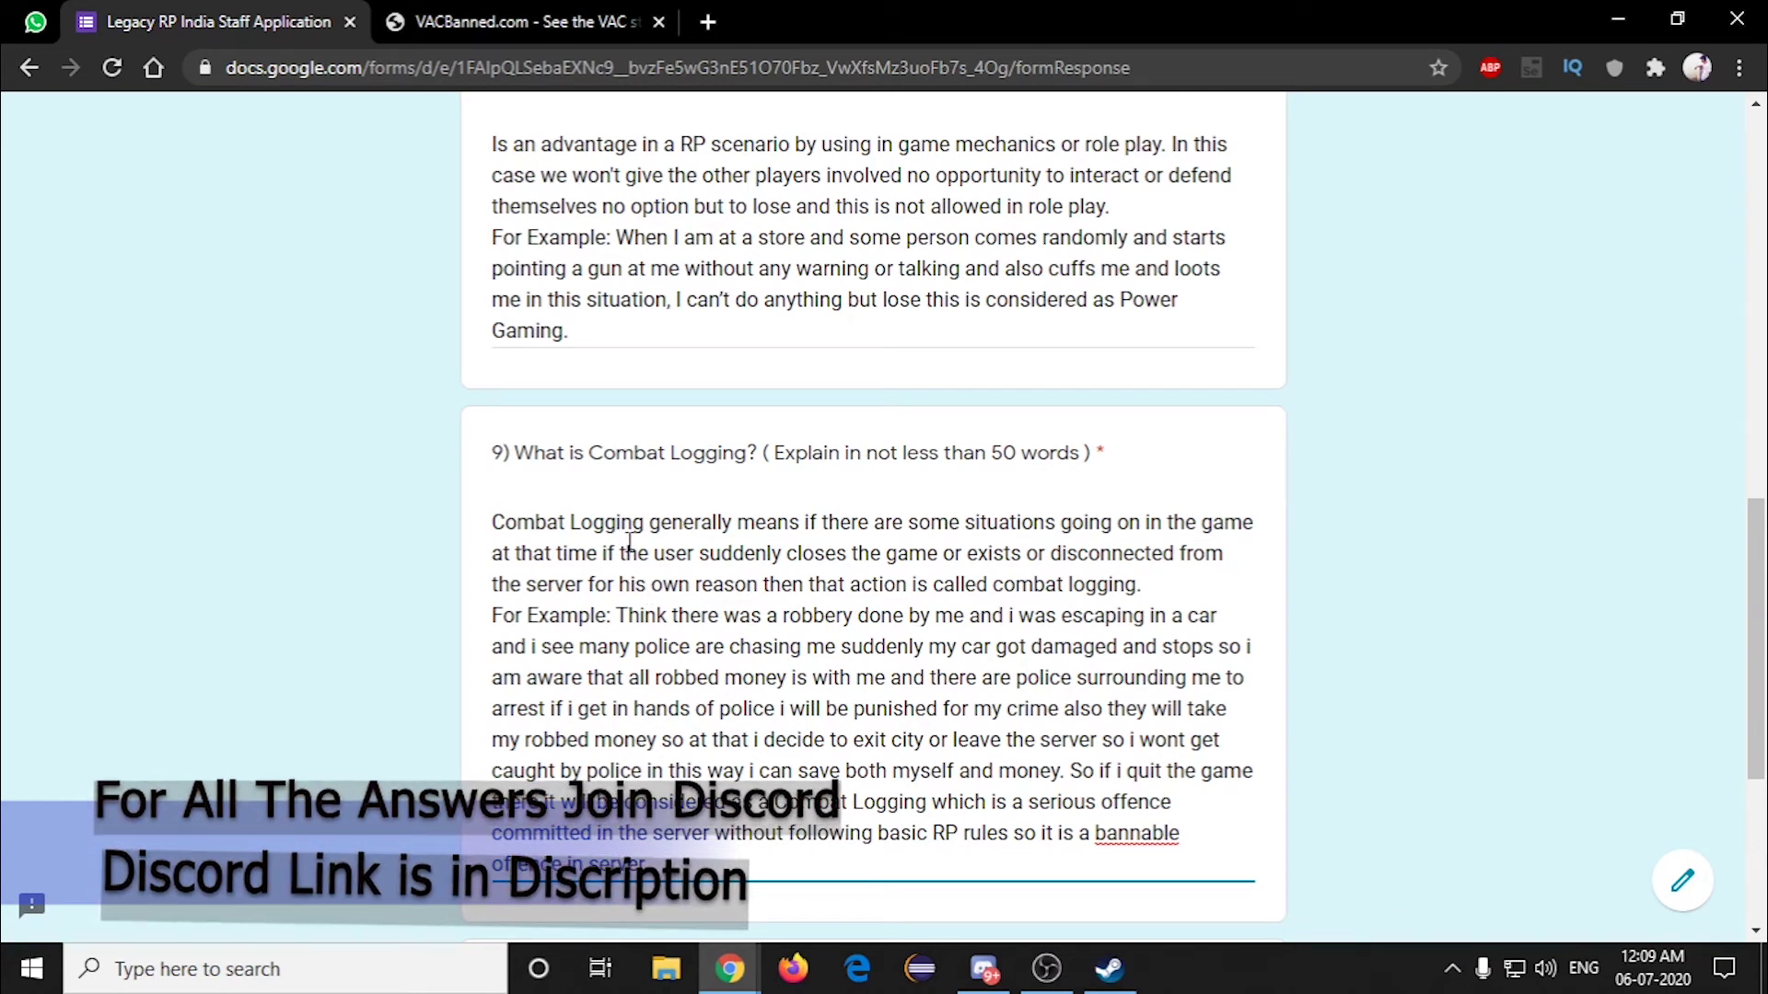
{"action": "scroll", "coordinate": [631, 556], "scroll_direction": "down", "scroll_amount": 5}
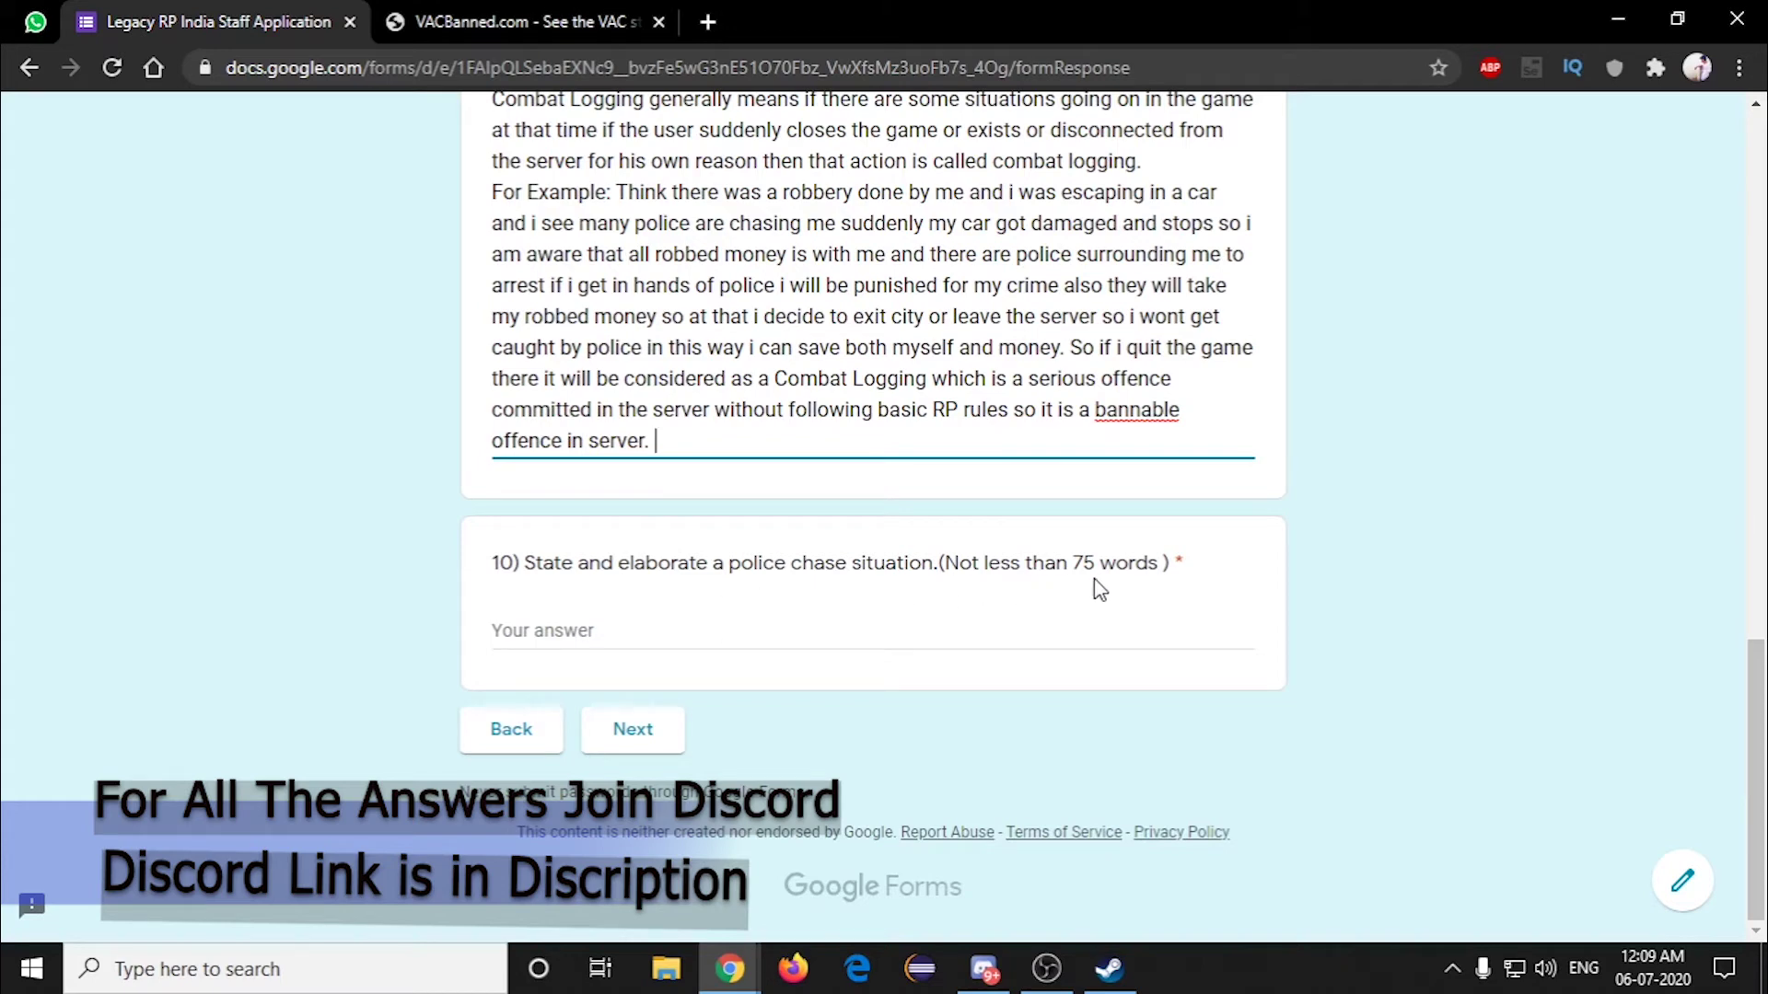
Step: Paste the police chase answer into question 10's answer field
{"action": "left_click", "coordinate": [750, 640]}
{"action": "type", "text": "Me and a group of my friends decide to rob a store near Groove street and we gather all the required equipments for robbing store as well as we will do a escape plan and all. After all this we will enter store and start robbing the store and when the police arrives there we will be having the hostage a store manager so we put forward our demands in exchange of hostage after completing we leaves the store but we see police car and bike chasing us so we start moving or increase our car speed to escape from the police also we try to confuse them. and as soon as we see choppers we plan to go under any bridges or tunnels so it is a disadvantage for chopper cops and we also warn police not to follow us after a long chase. We somehow managed to trick the cops by damaging their cars so we can move fast and escape. After we get loose of cops we goto our safe house and we all change our clothes and remove our masks also we hide the money and we burn the car used for escape. Later we will be going to our work as a normal citizen in city."}
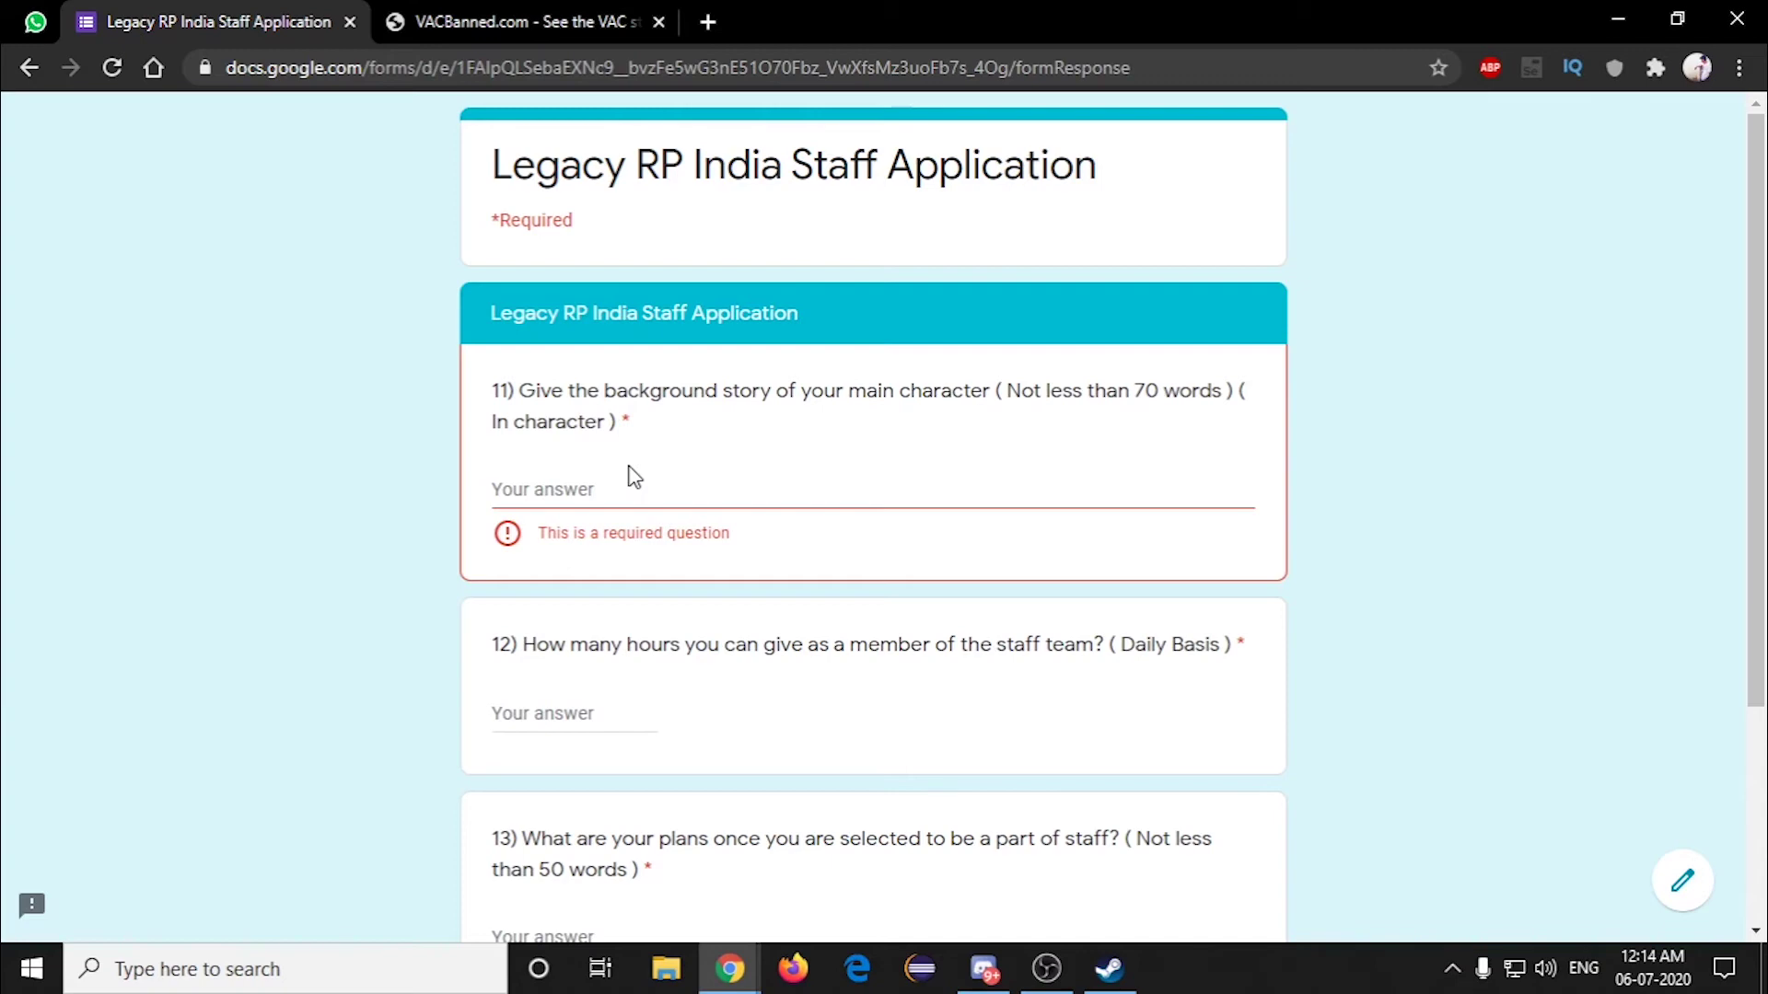
Step: Paste the former-cop backstory into question 11 and remove the trailing blank line
{"action": "left_click", "coordinate": [622, 495]}
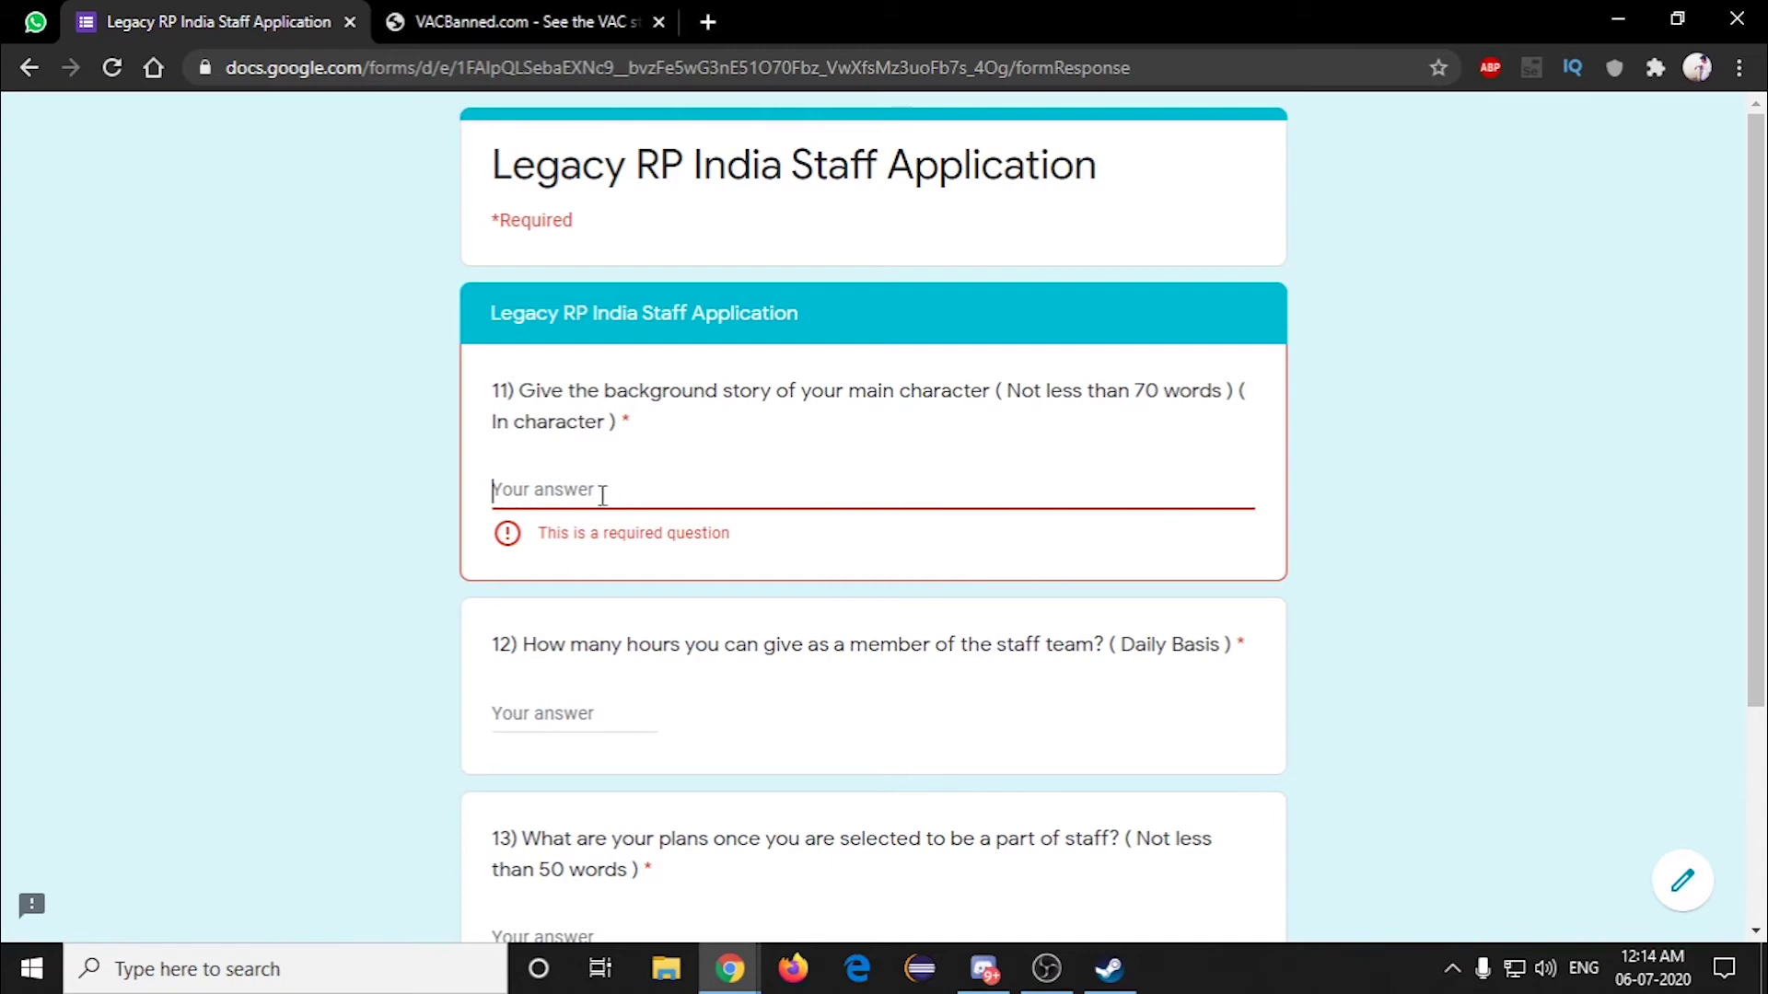
{"action": "type", "text": "Hello, my name is Lex Luthor. I am a simple and hard working person. I have one brother who is very bad and active in Criminal activities. I am currently unemployed and searching for the job in many different countries. Due to some apocalypse in my native town it is closed for living. I used to work as a COP in that town. Now due to that apocalypse I am moving to this country/town and seeking a job to earn money for my daily needs, I hope this city will give me shelter and a very good life. About my brother as i mentioned above he is bad in my native town he used to do so much bad stuff like marketing drugs and illegal weapons to local people and also he used to be in a gang being his brother me being COP of state i arrested him many times still he is not changed completely. I request you to give me a chance to move into the city and allow me settle in your beautiful city so I can start my life here once again with more dreams to achieve them."}
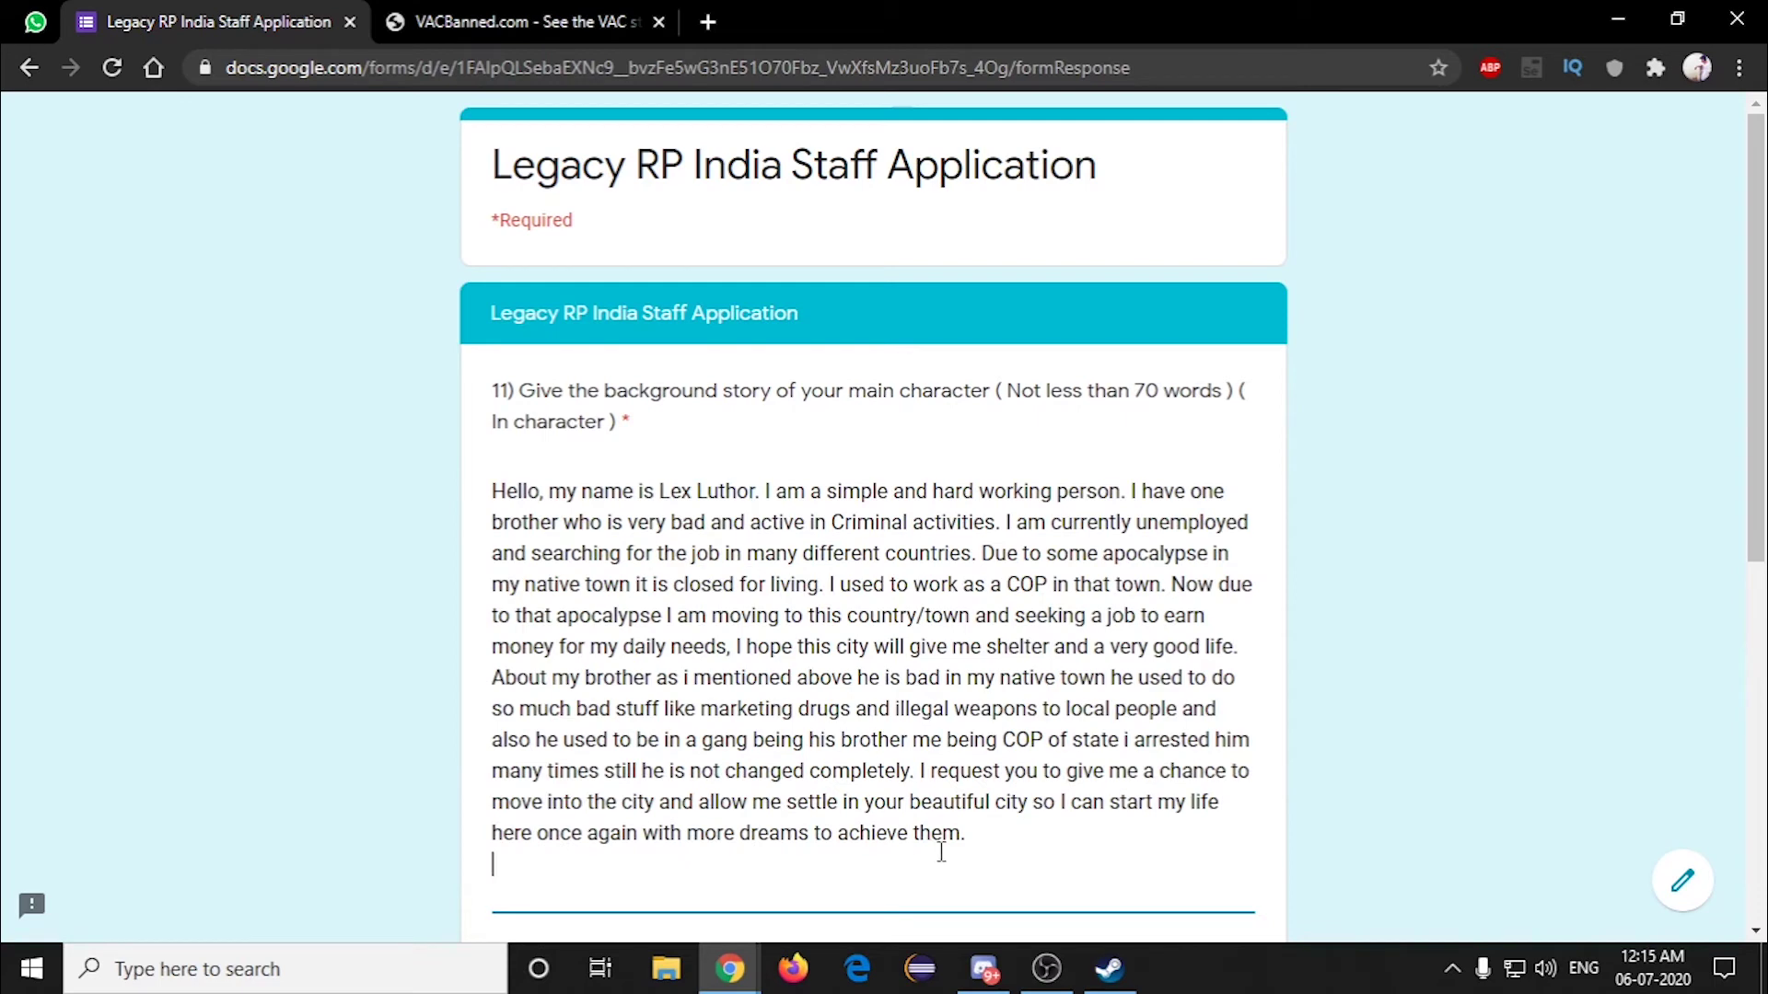
{"action": "key", "text": "BackSpace"}
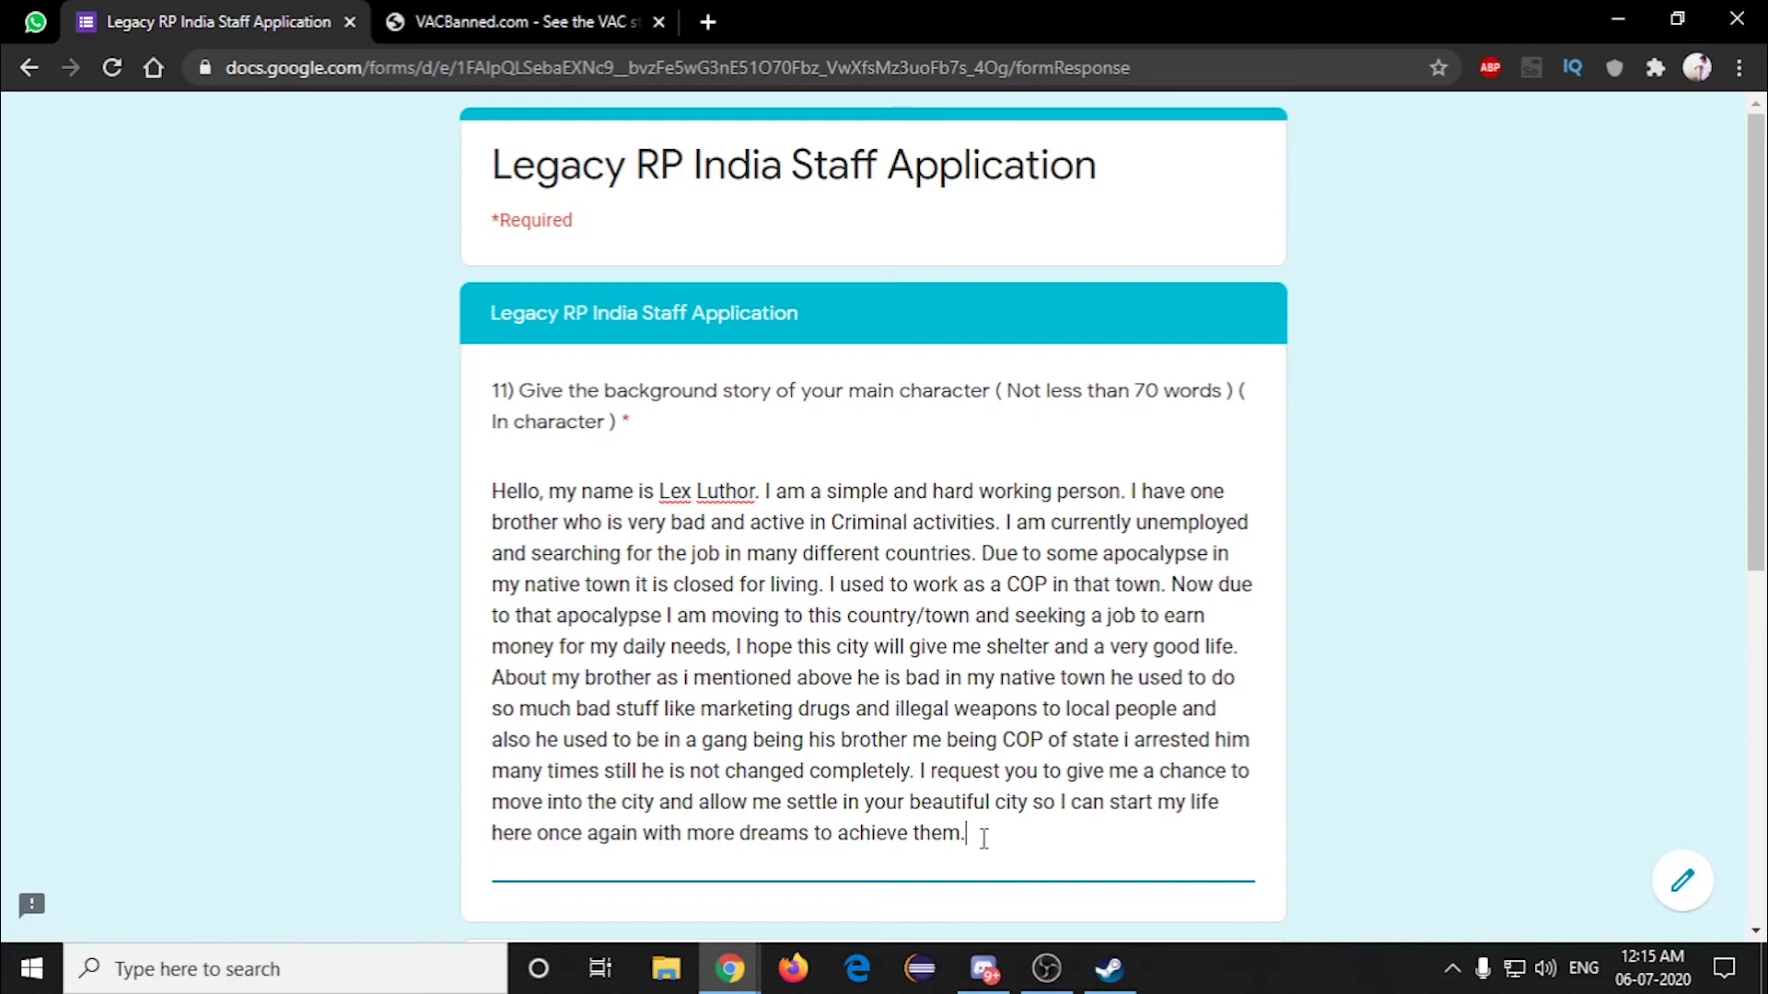
{"action": "scroll", "coordinate": [868, 746], "scroll_direction": "down", "scroll_amount": 5}
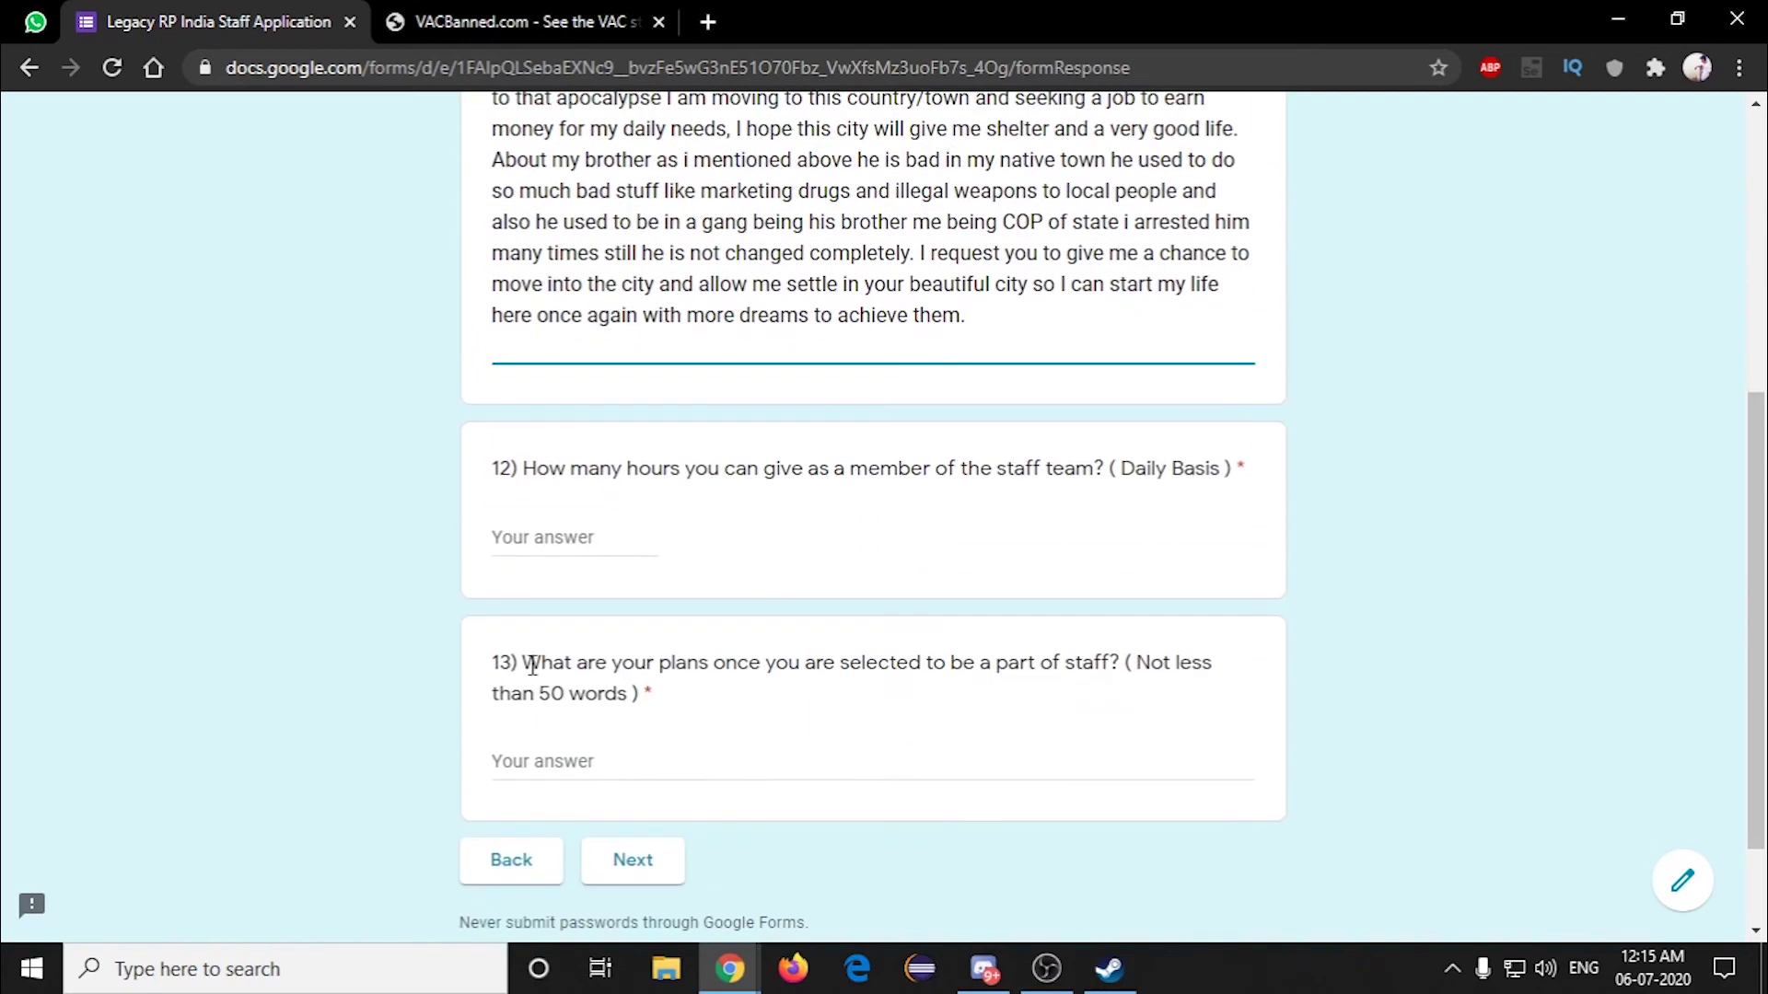
Step: Answer 5 daily hours for question 12 and paste the staff plans paragraph into question 13
{"action": "left_click", "coordinate": [556, 534]}
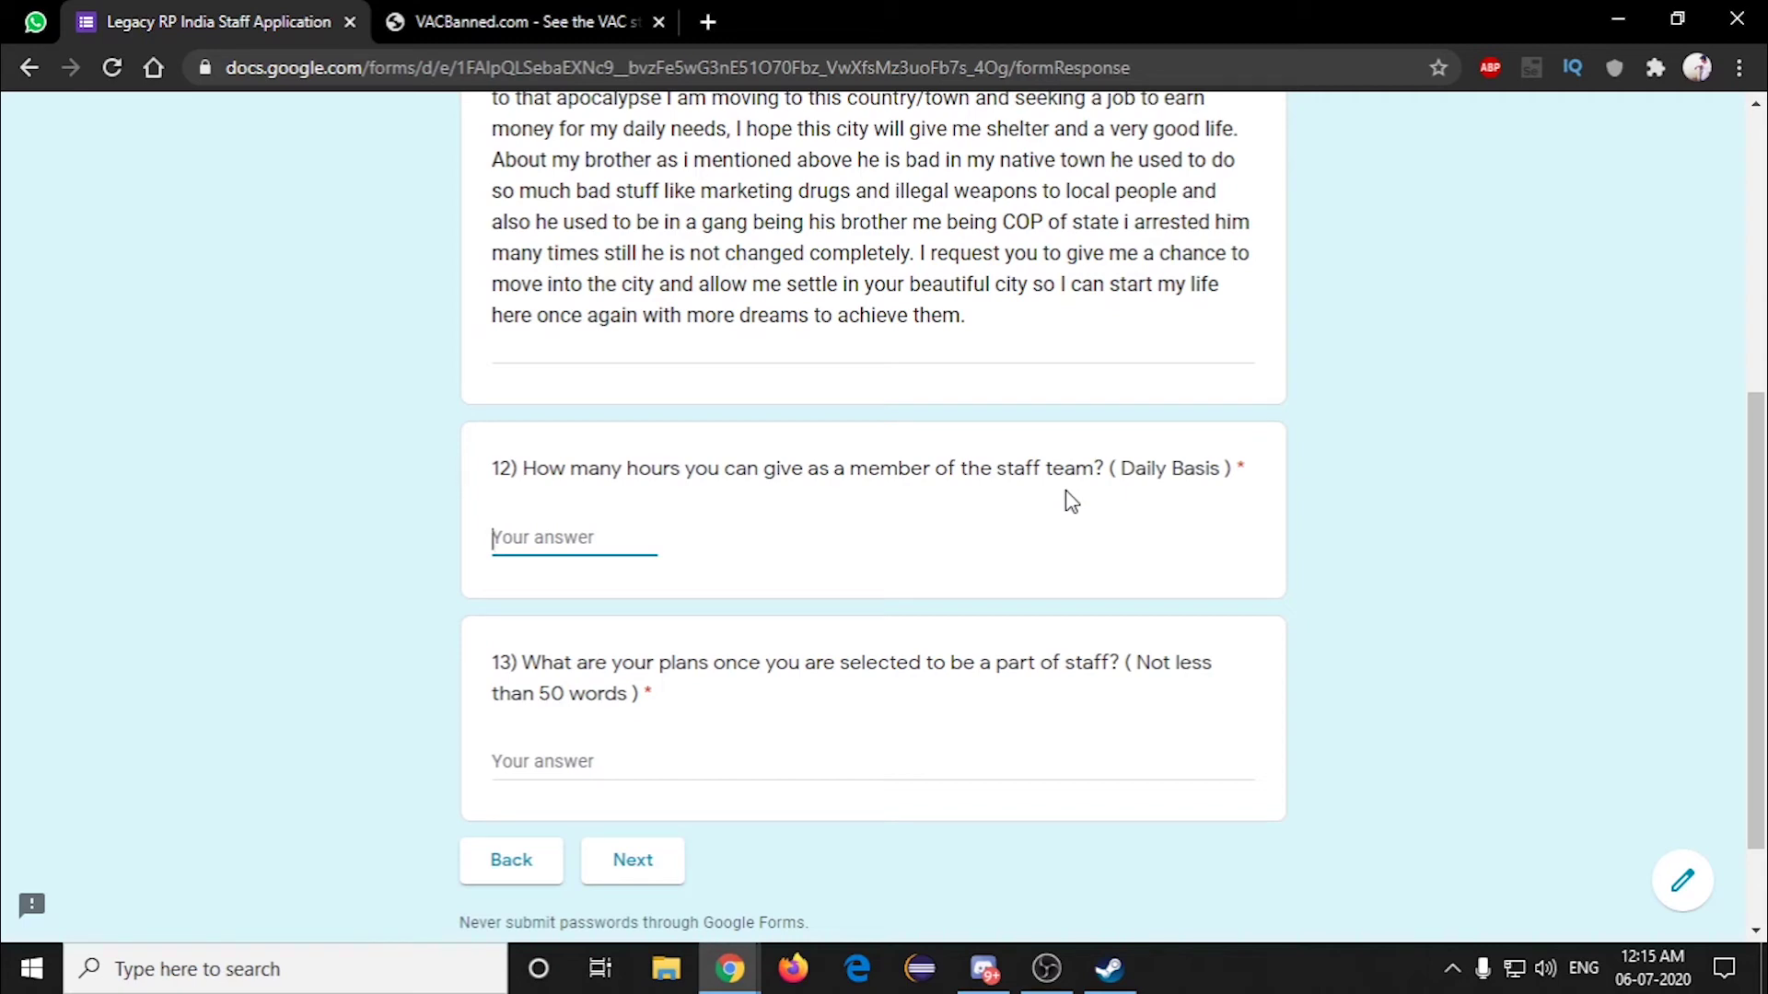
{"action": "type", "text": "5"}
{"action": "key", "text": "Tab"}
{"action": "scroll", "coordinate": [617, 564], "scroll_direction": "down", "scroll_amount": 2}
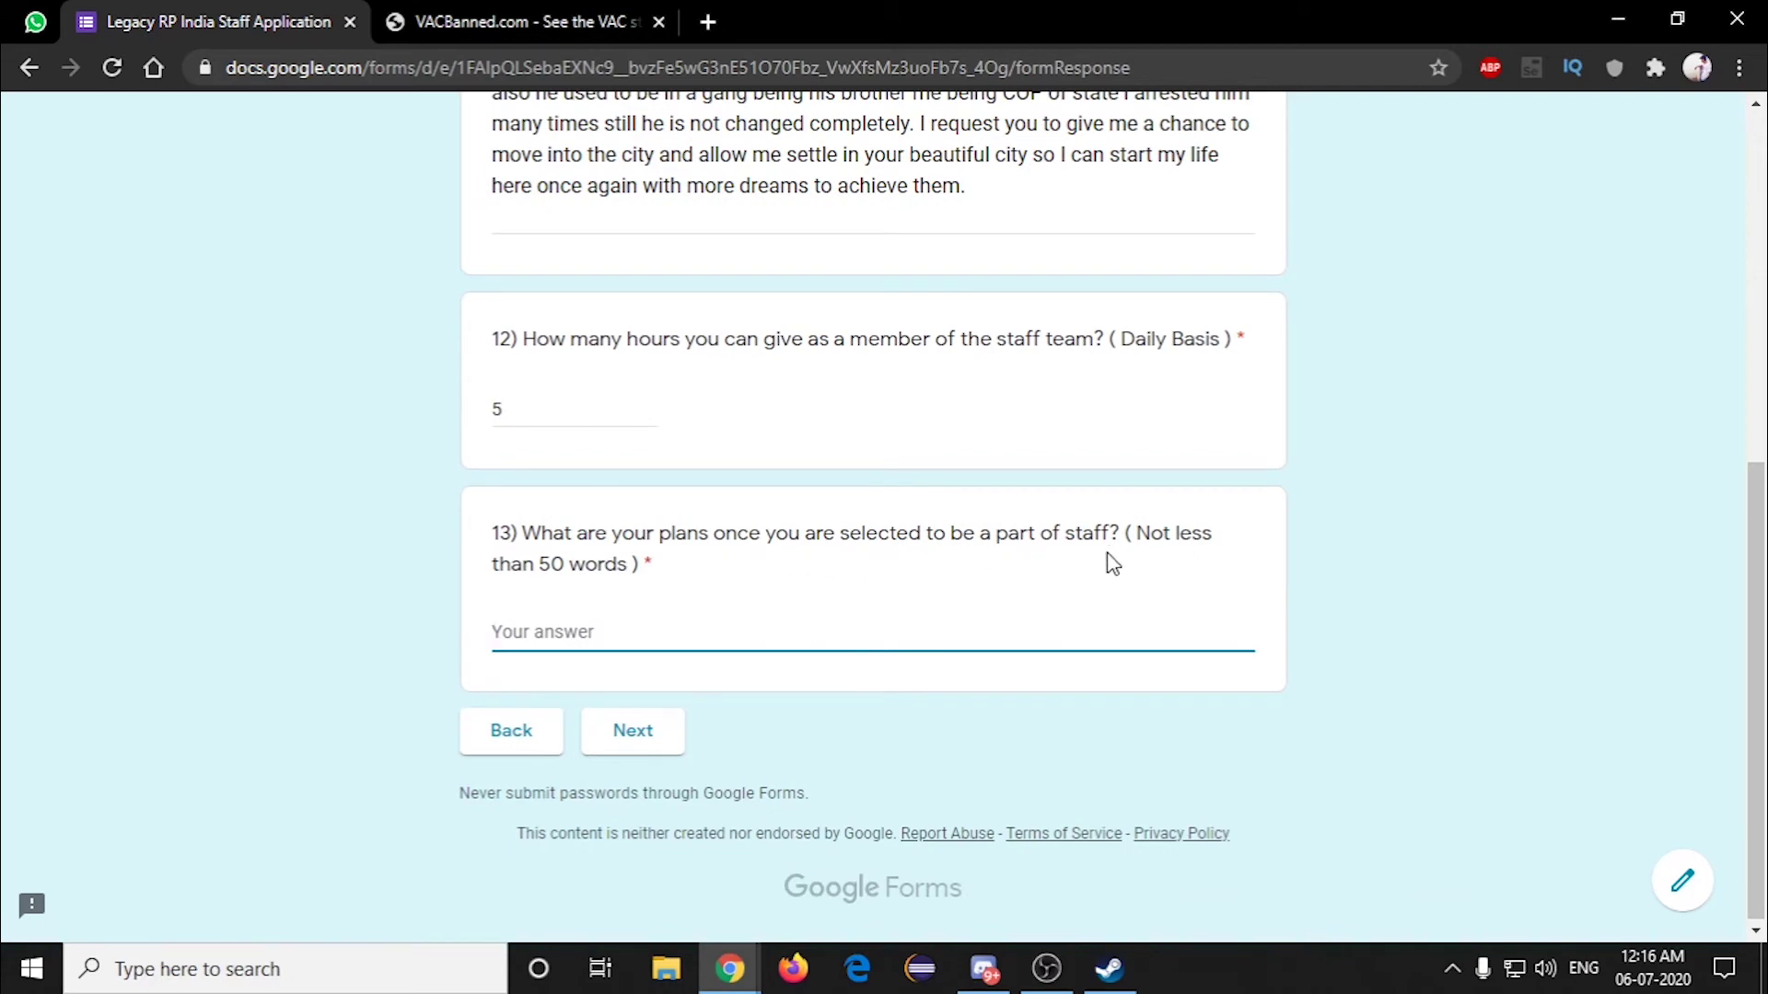
{"action": "type", "text": "I would like to help help in managing these server and help all players who are in need of our support. I also make sure i will active and help the other staff if they ask me anything related to the server issue. I also try to learn if i face any new issues from other users i will consult any other experienced staff and try to help that user but i never go and provide any false information to any players in the server. And finally i will be loyal to the staff duty i wont take any advantage of my powers in game or outside the game and get benefits of my staff power."}
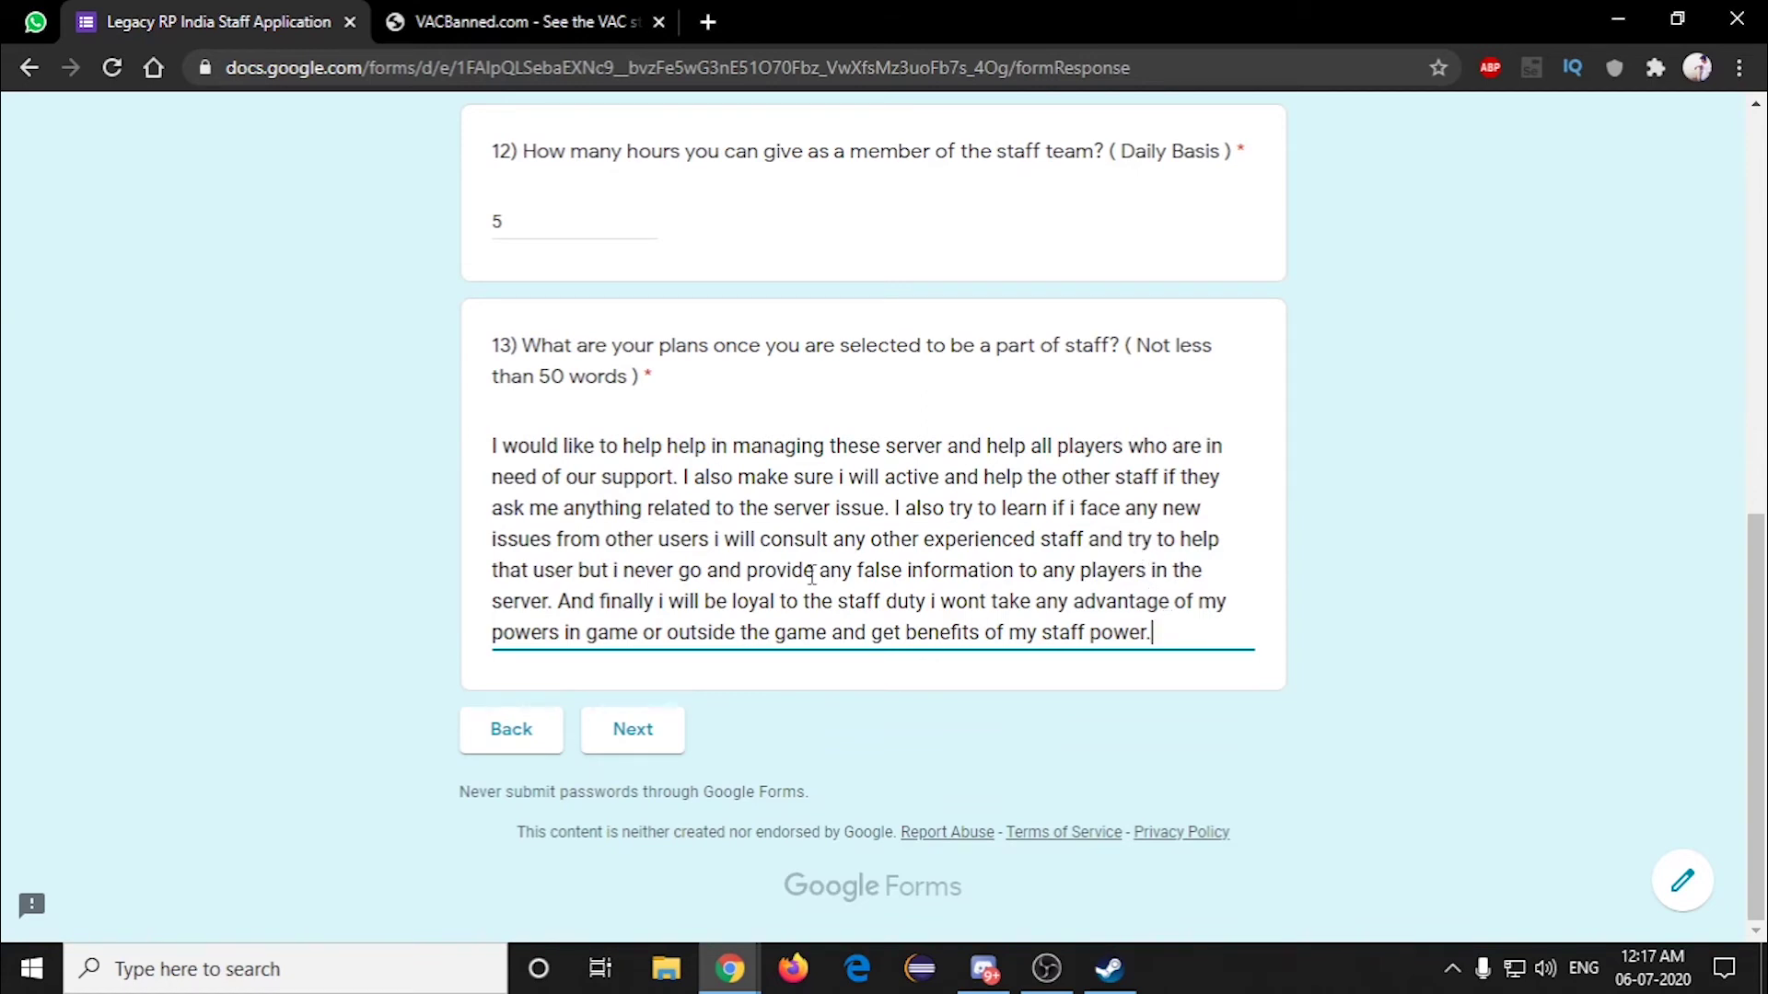
Step: On the next section, answer question 14 with "NO, I haven't got banned till now."
{"action": "left_click", "coordinate": [655, 748]}
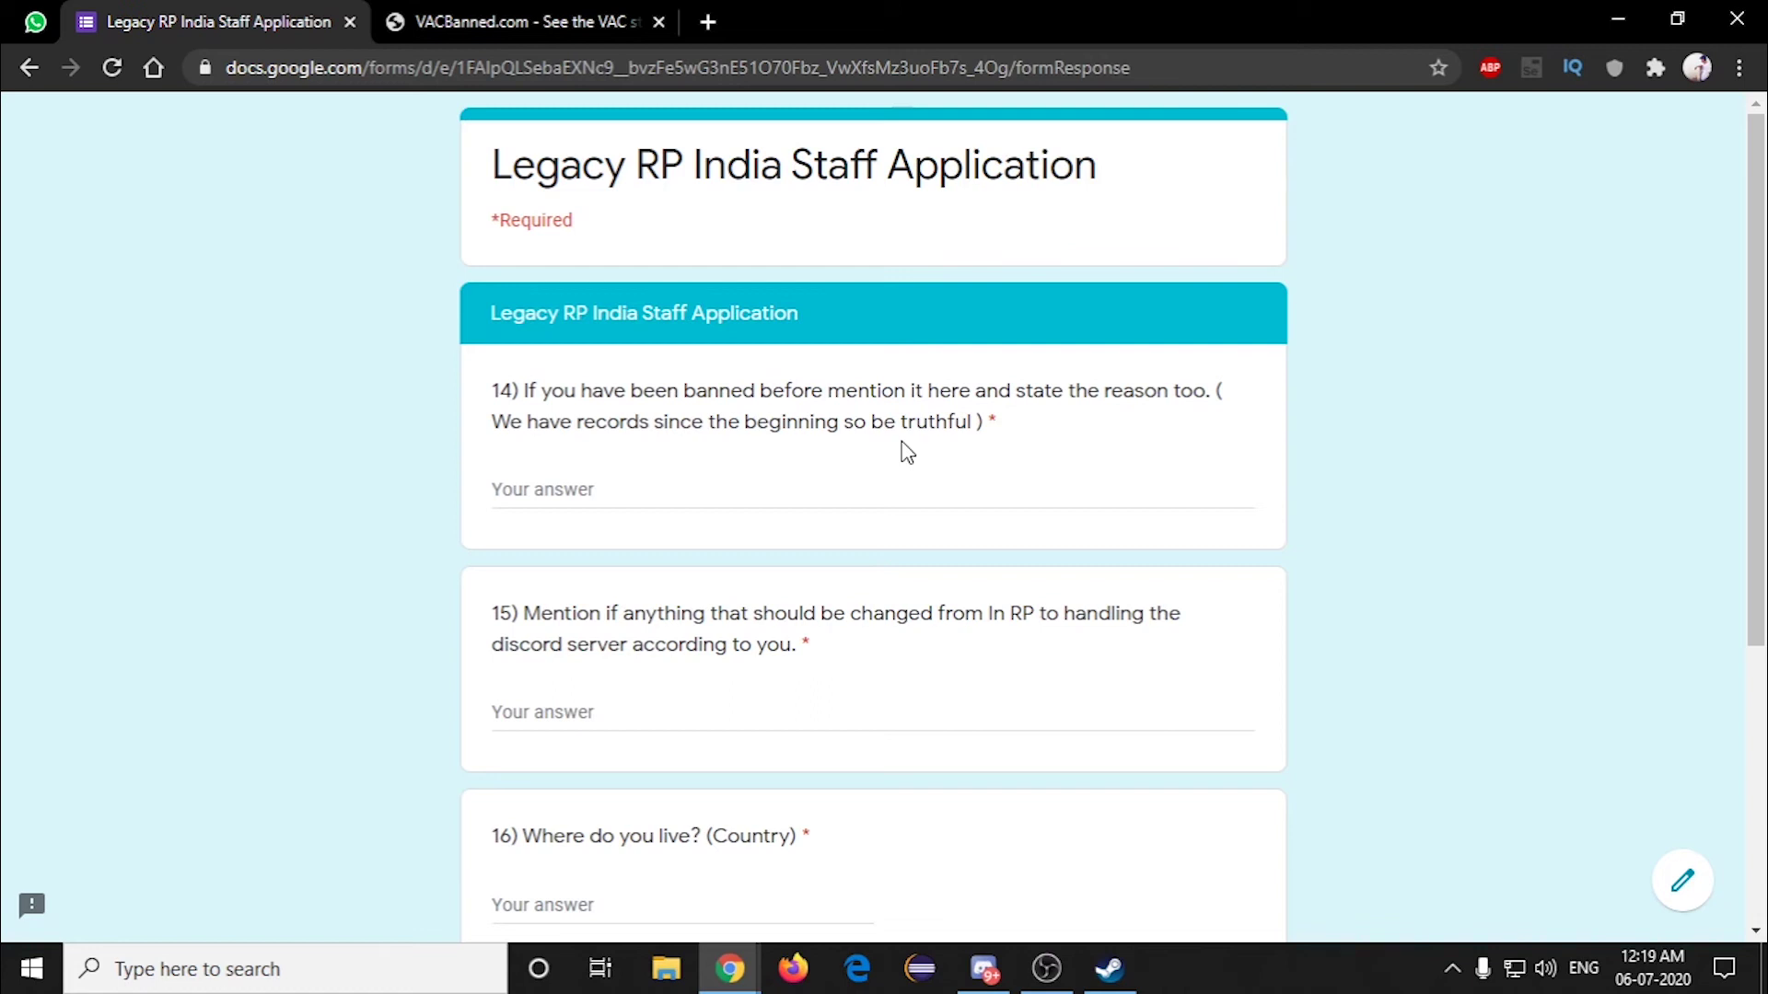
{"action": "left_click", "coordinate": [725, 504]}
{"action": "type", "text": "NO, I haven't got banned till now."}
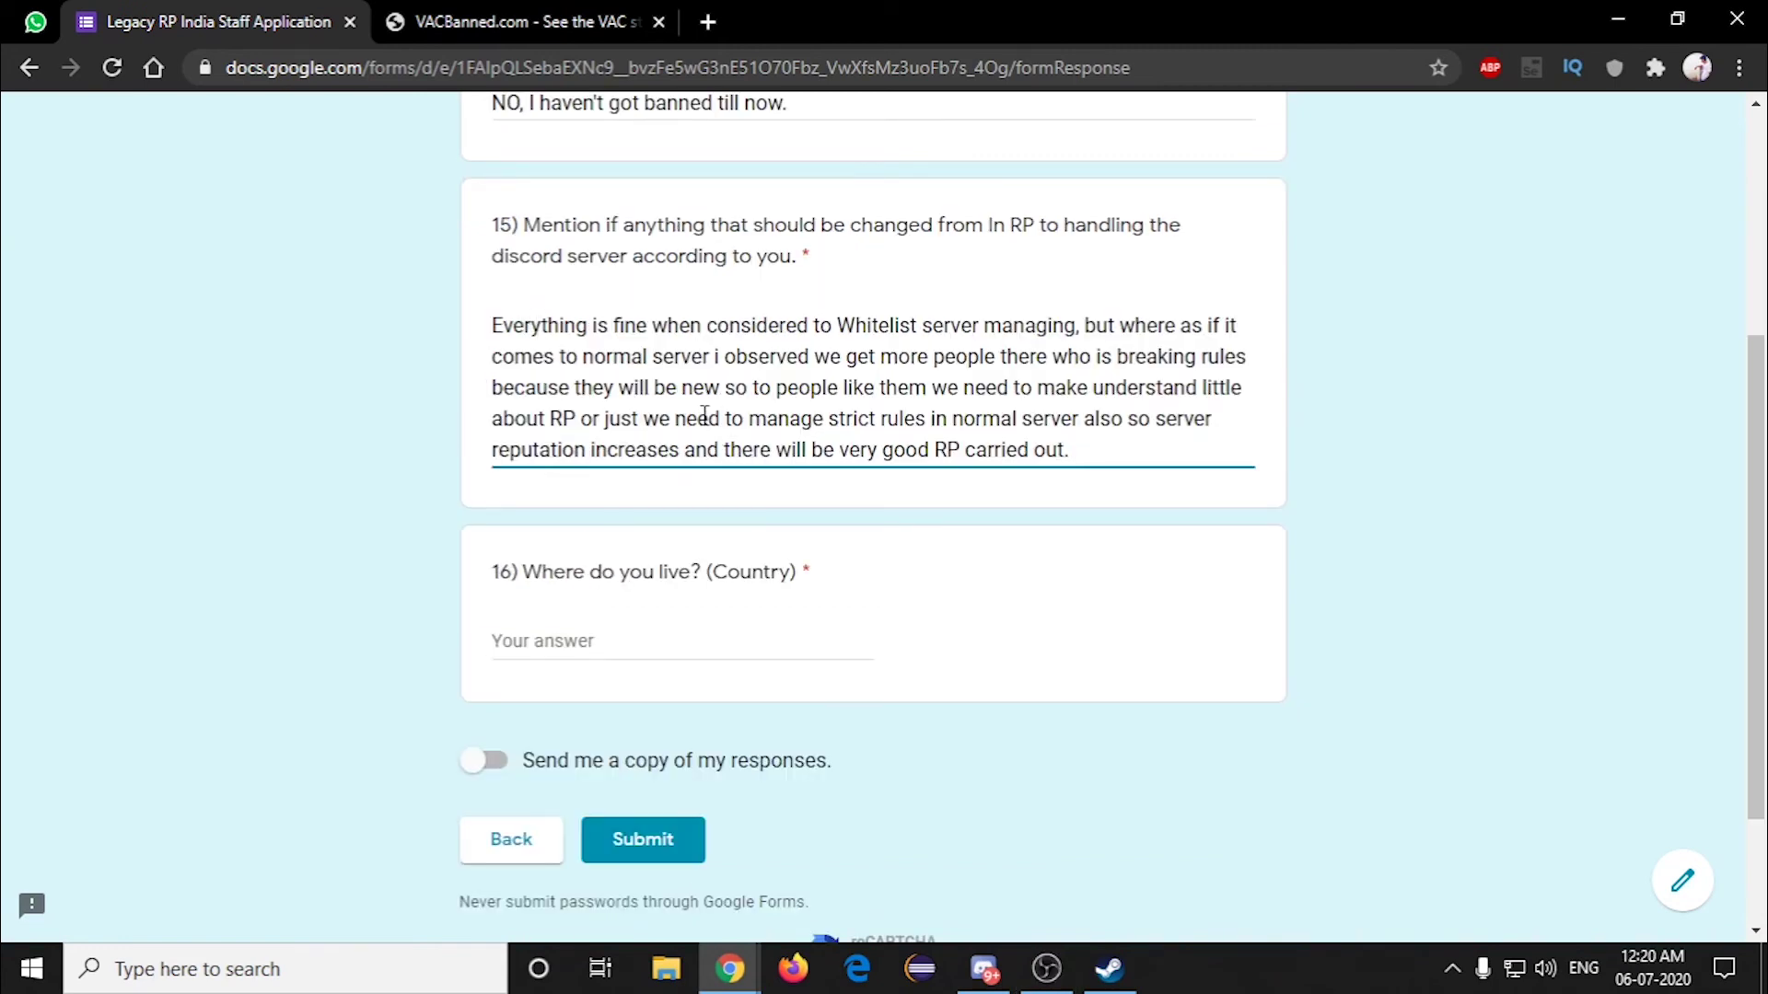
Step: Finish question 15's stricter-rules suggestion and enter India as the country for question 16
{"action": "left_click", "coordinate": [1067, 443]}
{"action": "scroll", "coordinate": [798, 515], "scroll_direction": "down", "scroll_amount": 2}
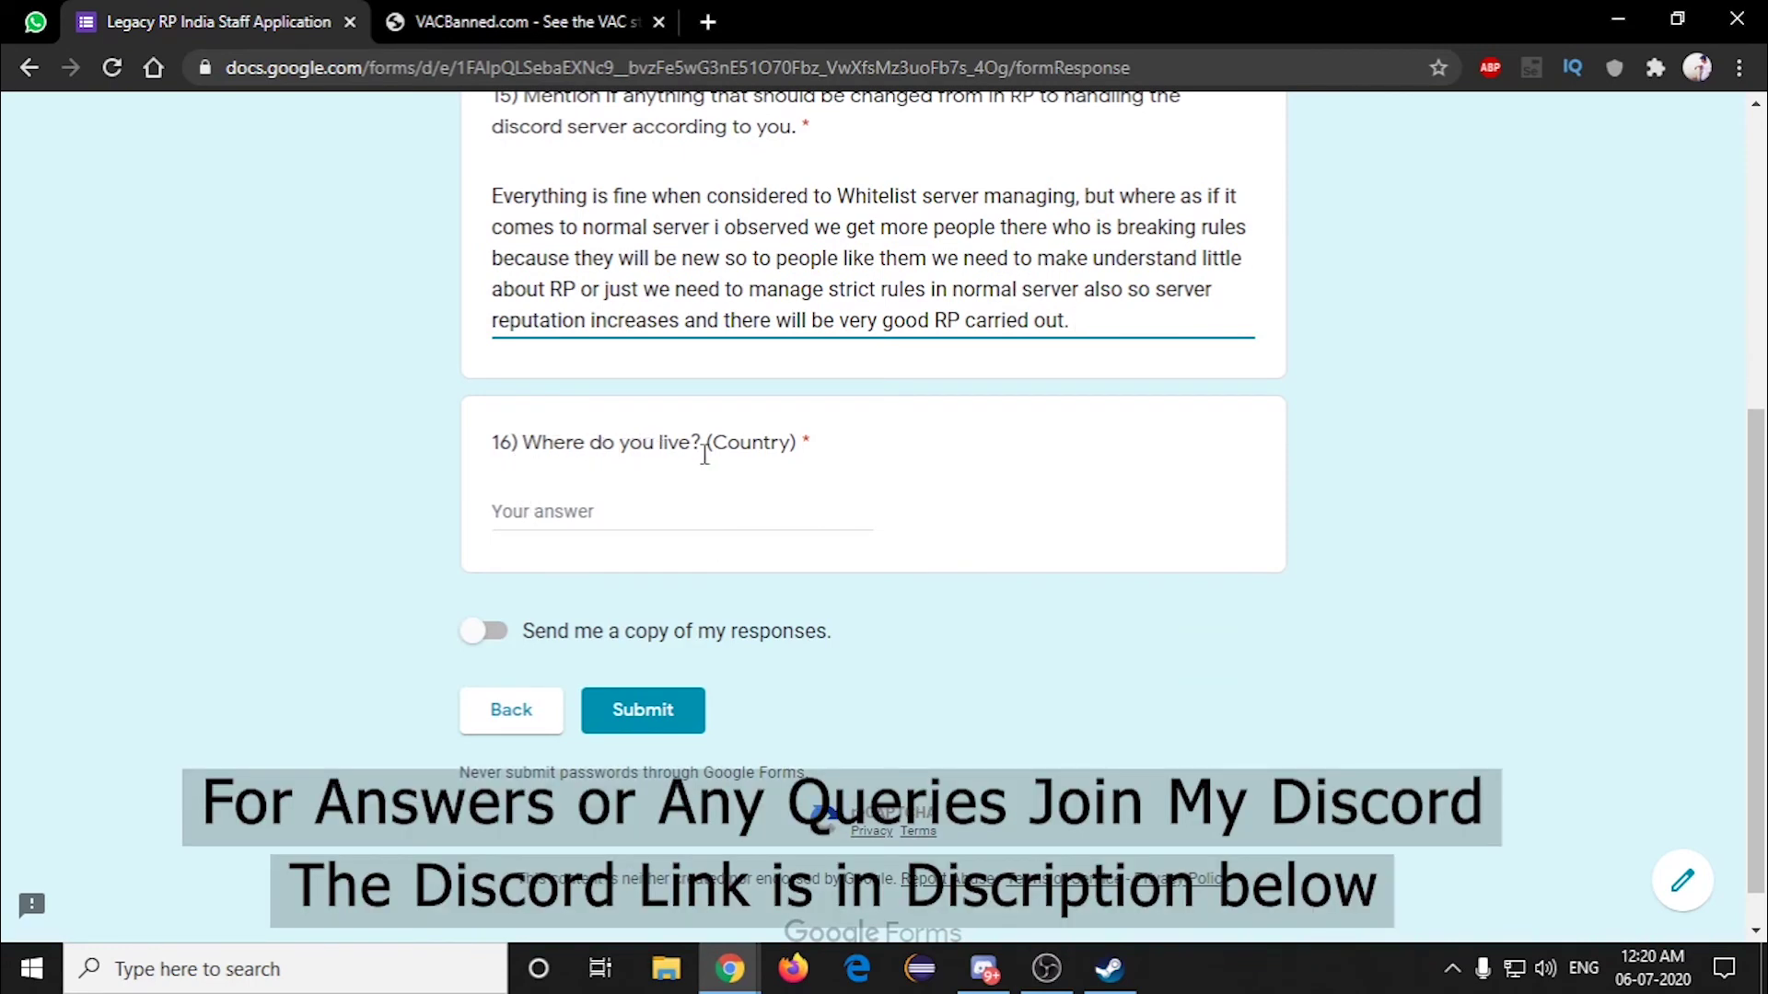
{"action": "left_click", "coordinate": [558, 514]}
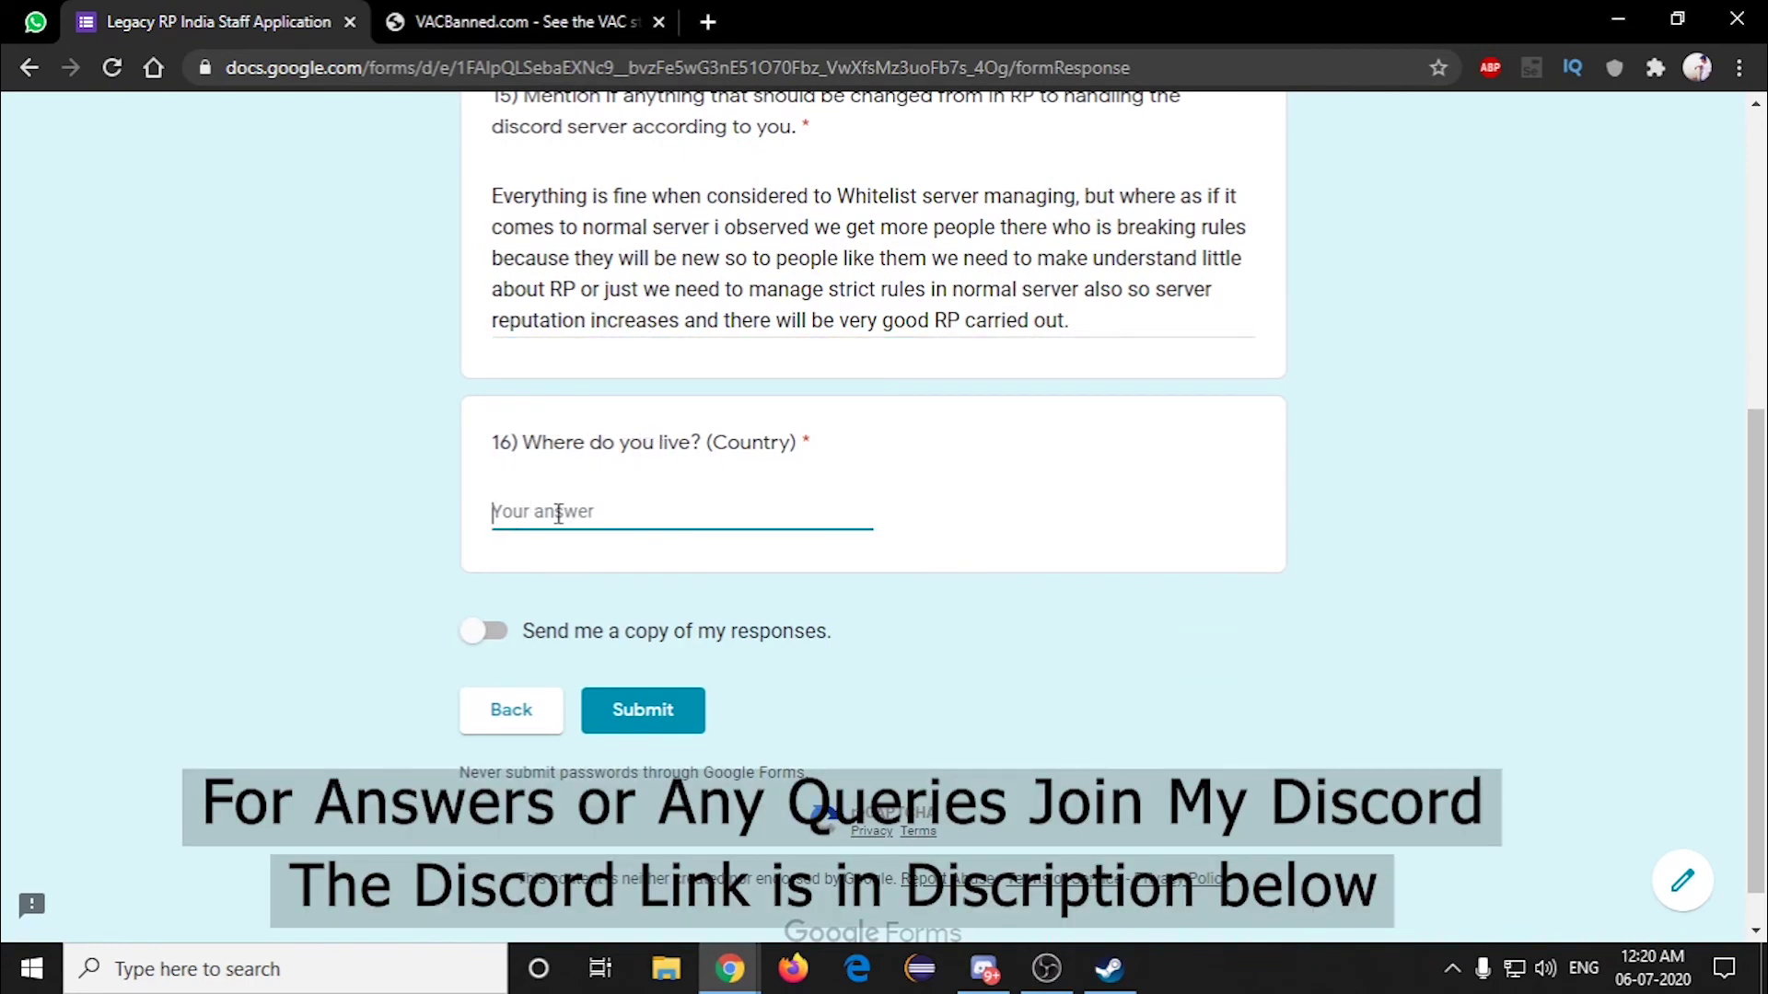
{"action": "type", "text": "a"}
{"action": "key", "text": "BackSpace"}
{"action": "type", "text": "India"}
{"action": "key", "text": "Tab"}
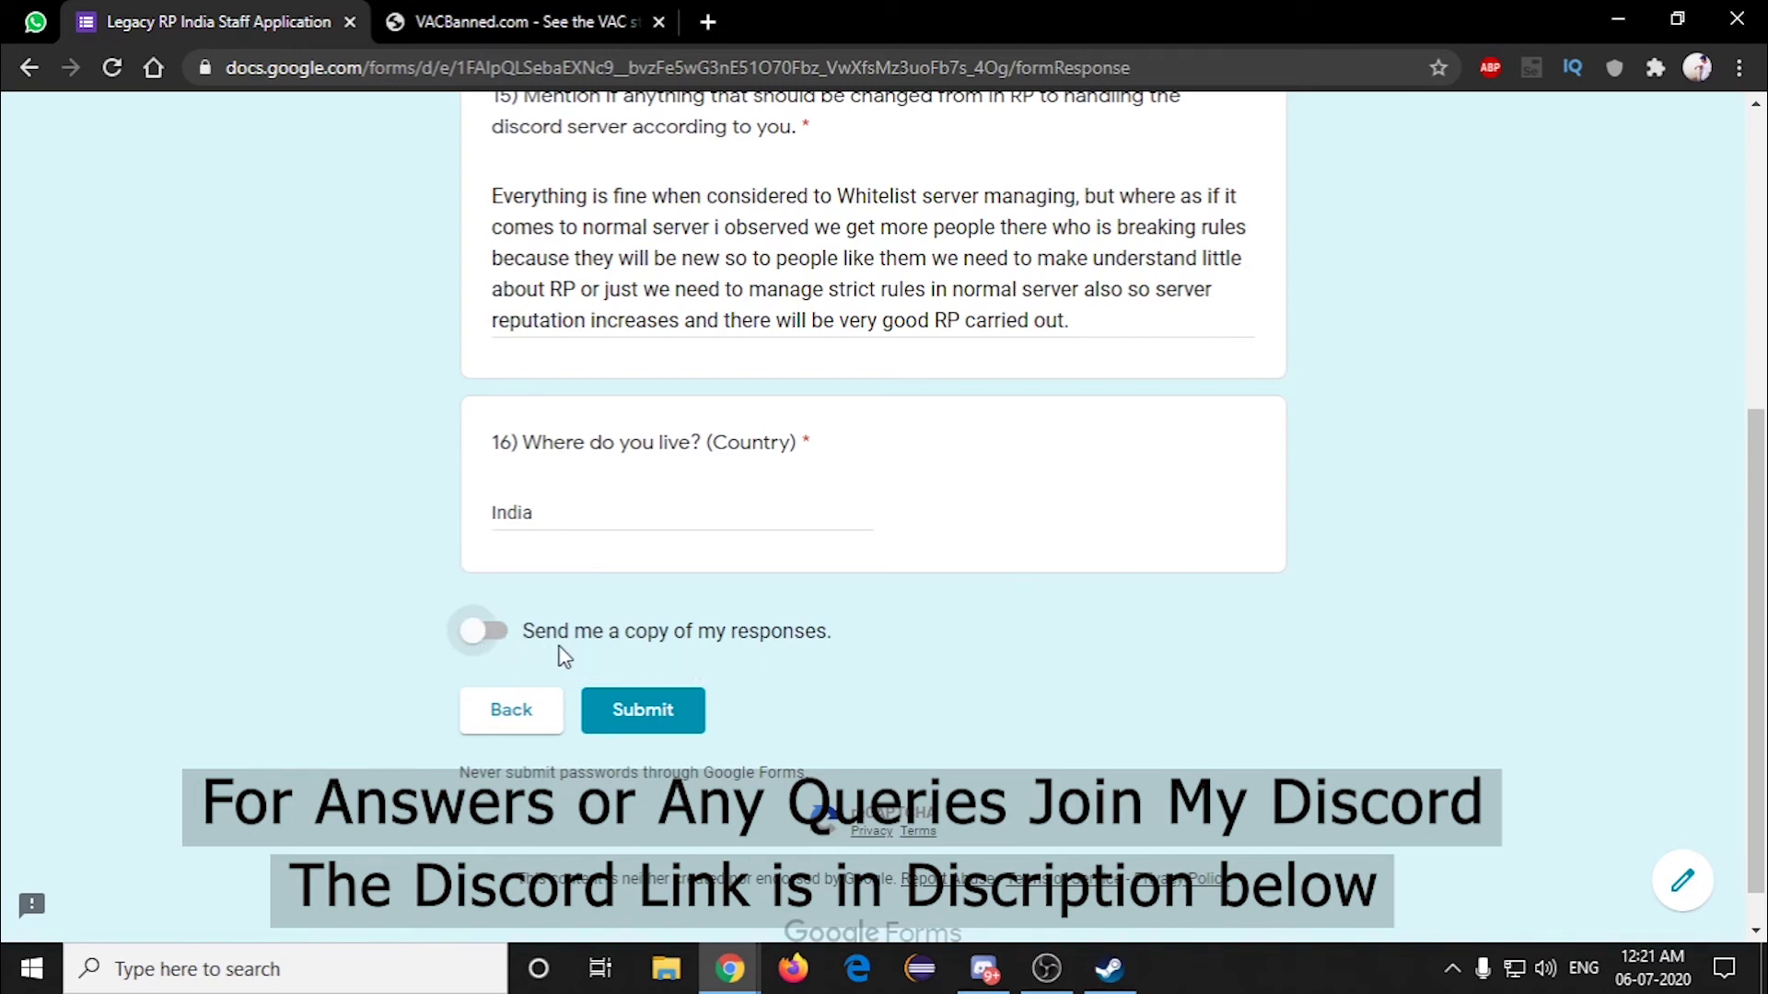
Step: Switch on 'Send me a copy of my responses' and scroll through the page to review the answers
{"action": "left_click", "coordinate": [483, 634]}
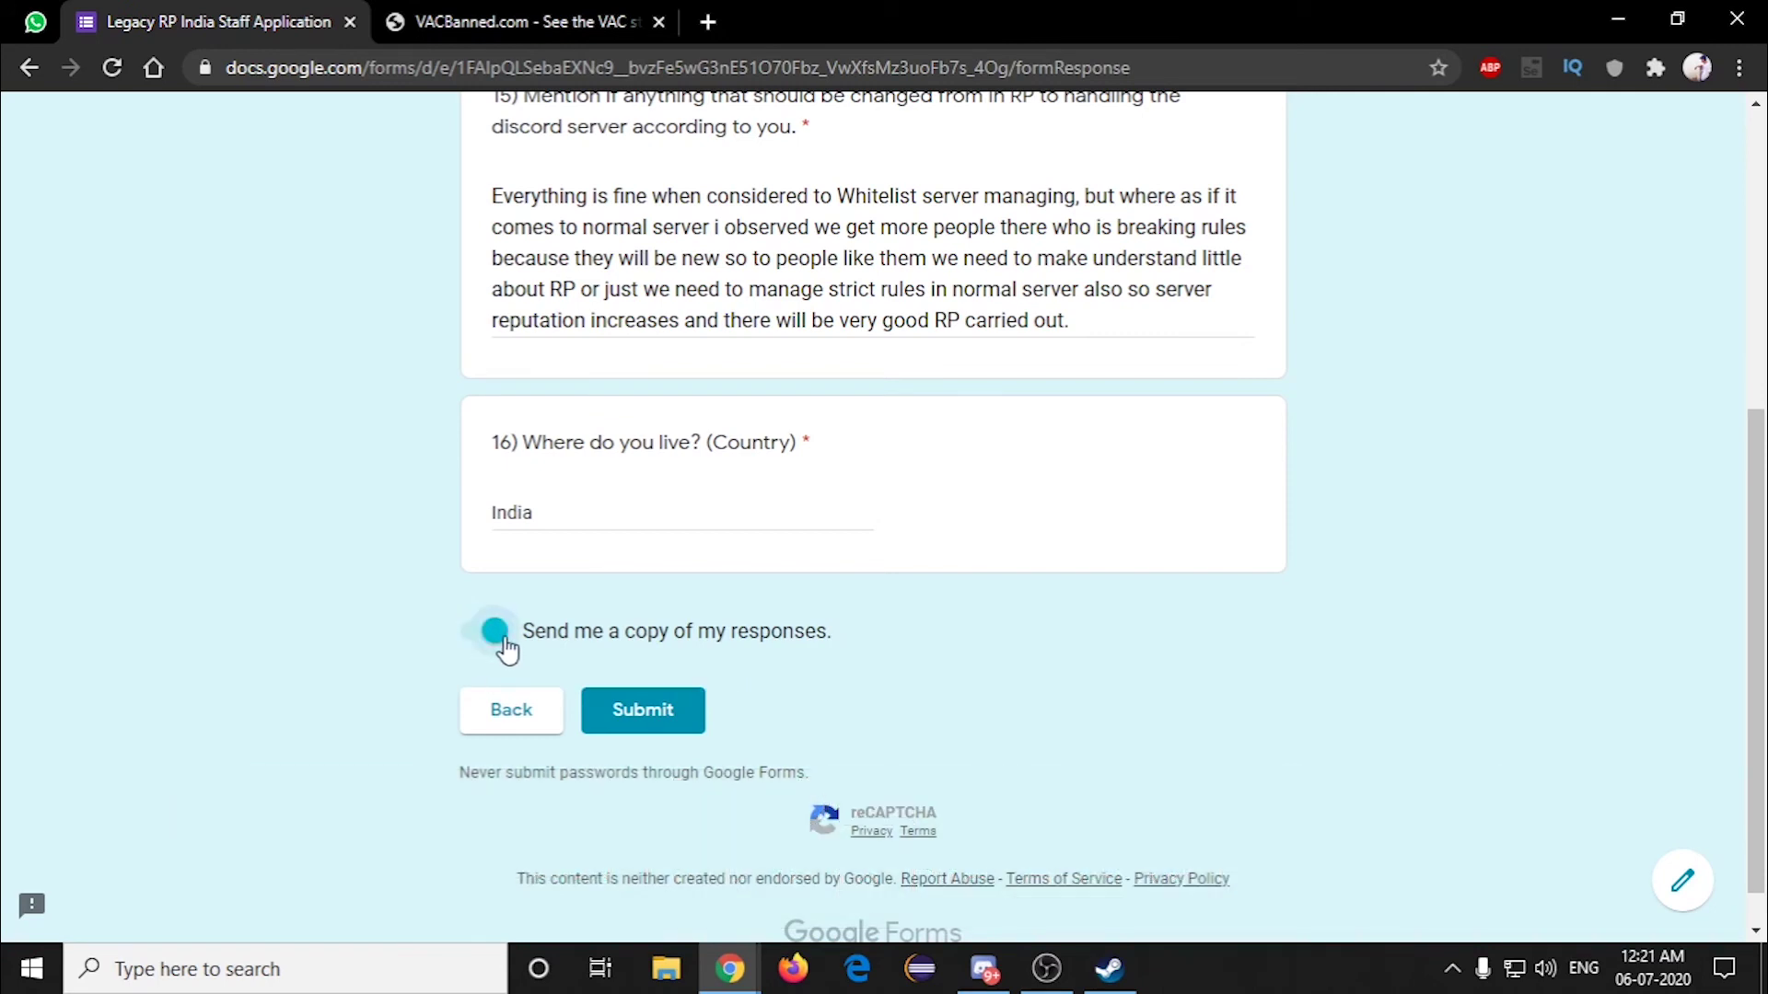
{"action": "scroll", "coordinate": [783, 629], "scroll_direction": "up", "scroll_amount": 1}
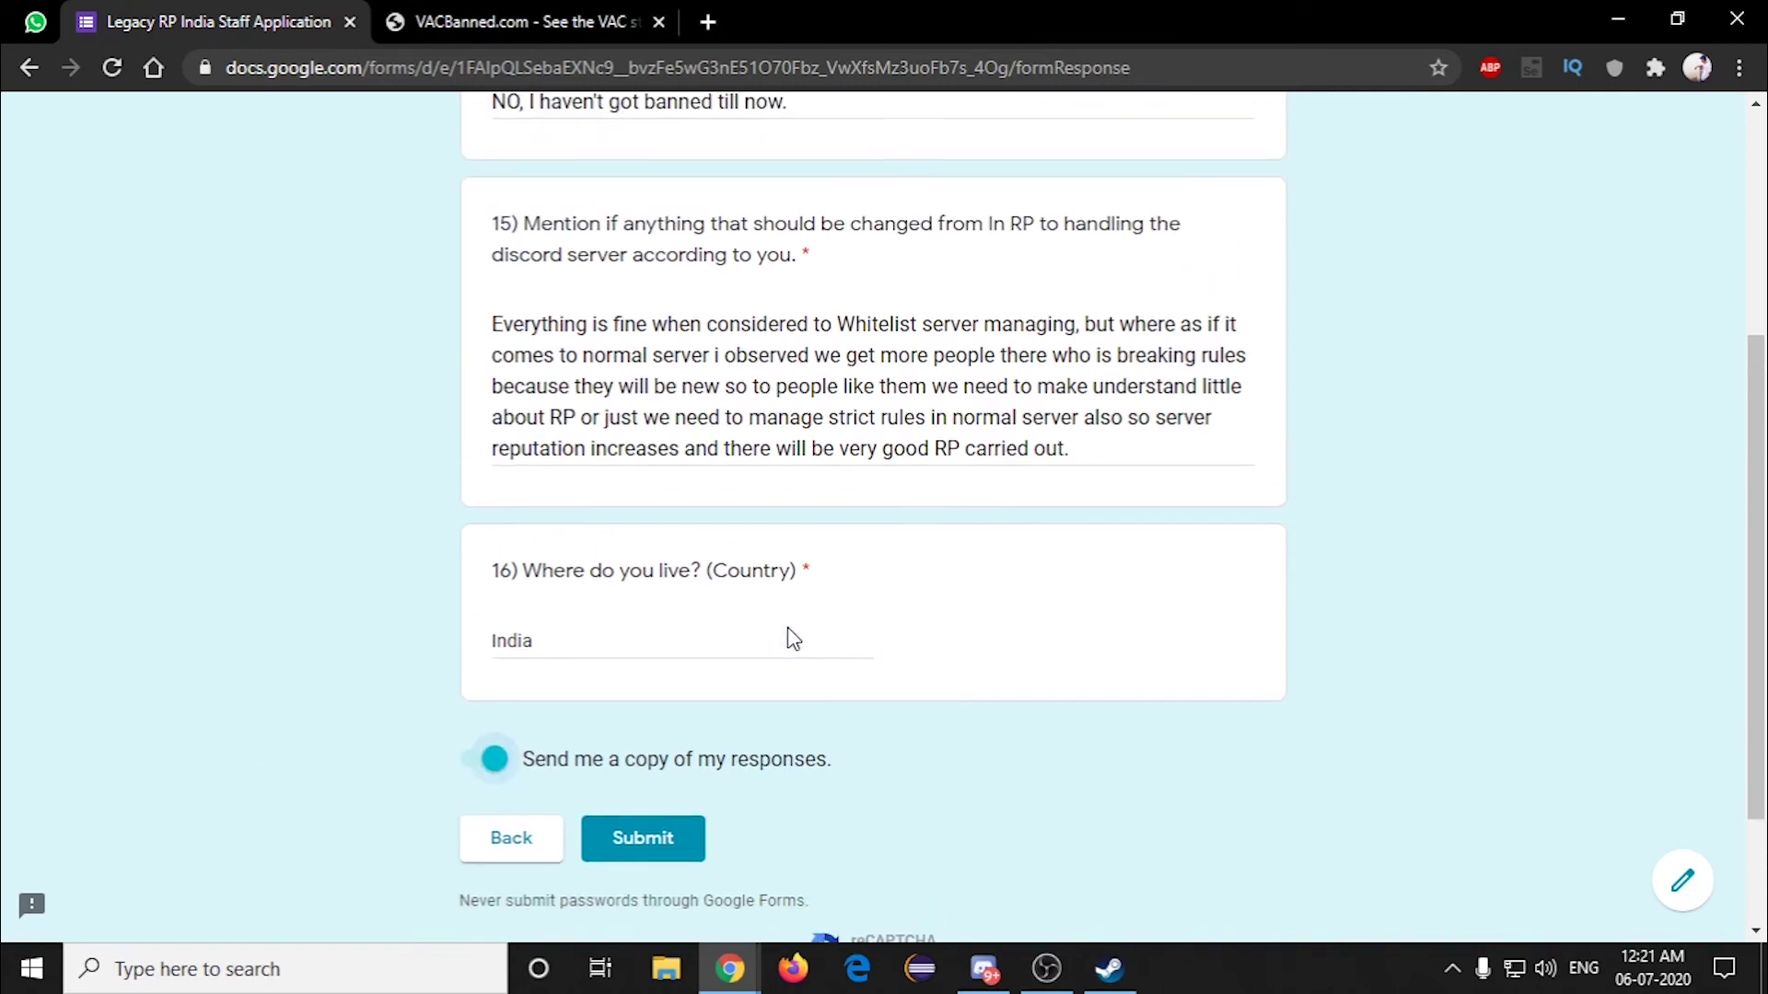
{"action": "scroll", "coordinate": [789, 626], "scroll_direction": "up", "scroll_amount": 1}
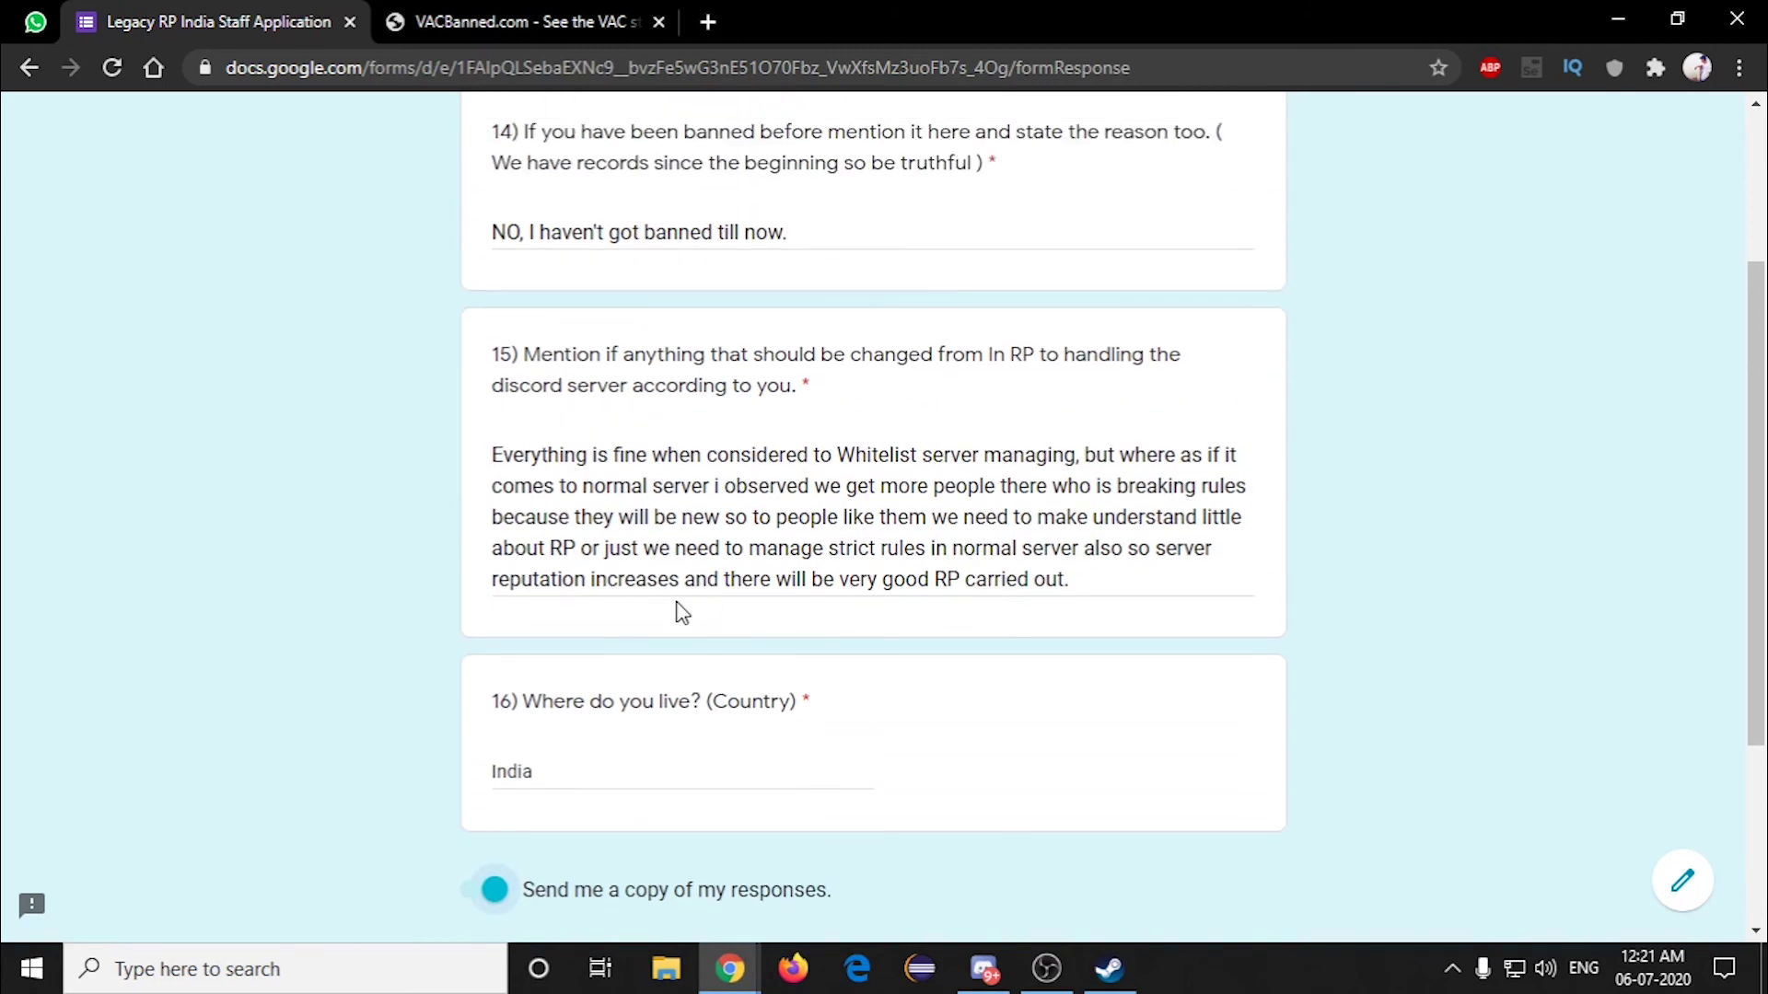
{"action": "scroll", "coordinate": [644, 573], "scroll_direction": "up", "scroll_amount": 2}
{"action": "scroll", "coordinate": [620, 565], "scroll_direction": "down", "scroll_amount": 1}
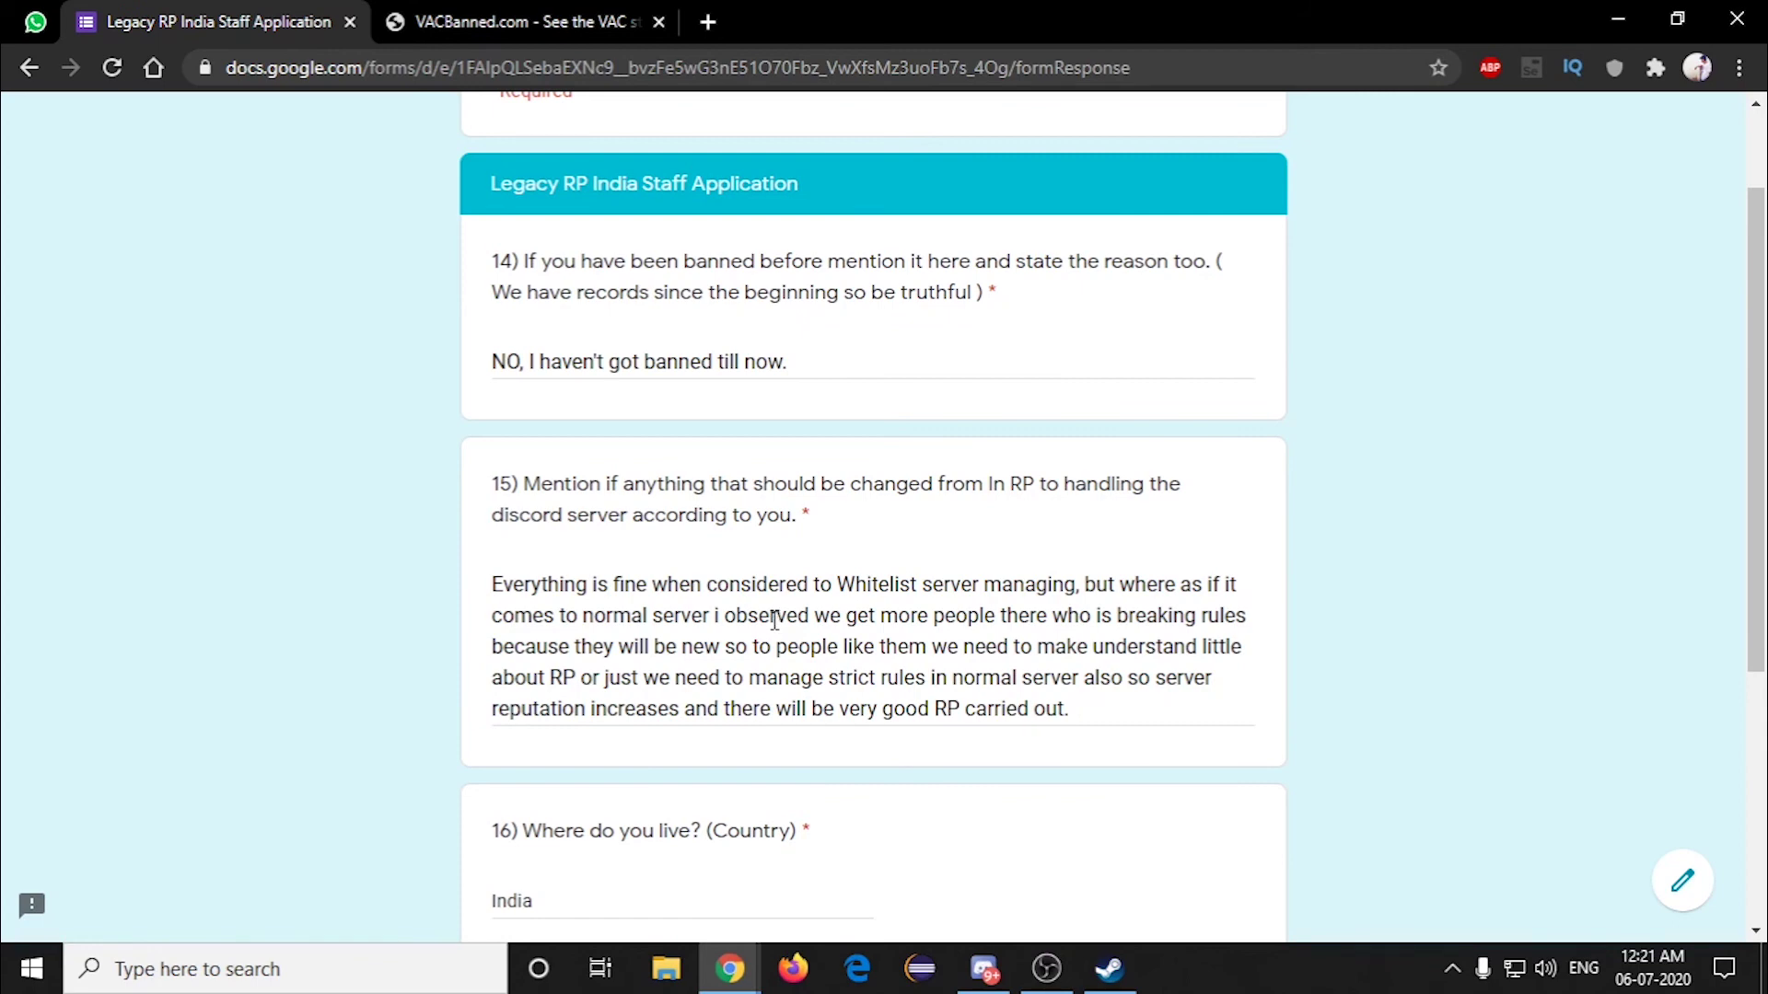
{"action": "scroll", "coordinate": [769, 598], "scroll_direction": "down", "scroll_amount": 2}
{"action": "scroll", "coordinate": [728, 557], "scroll_direction": "up", "scroll_amount": 1}
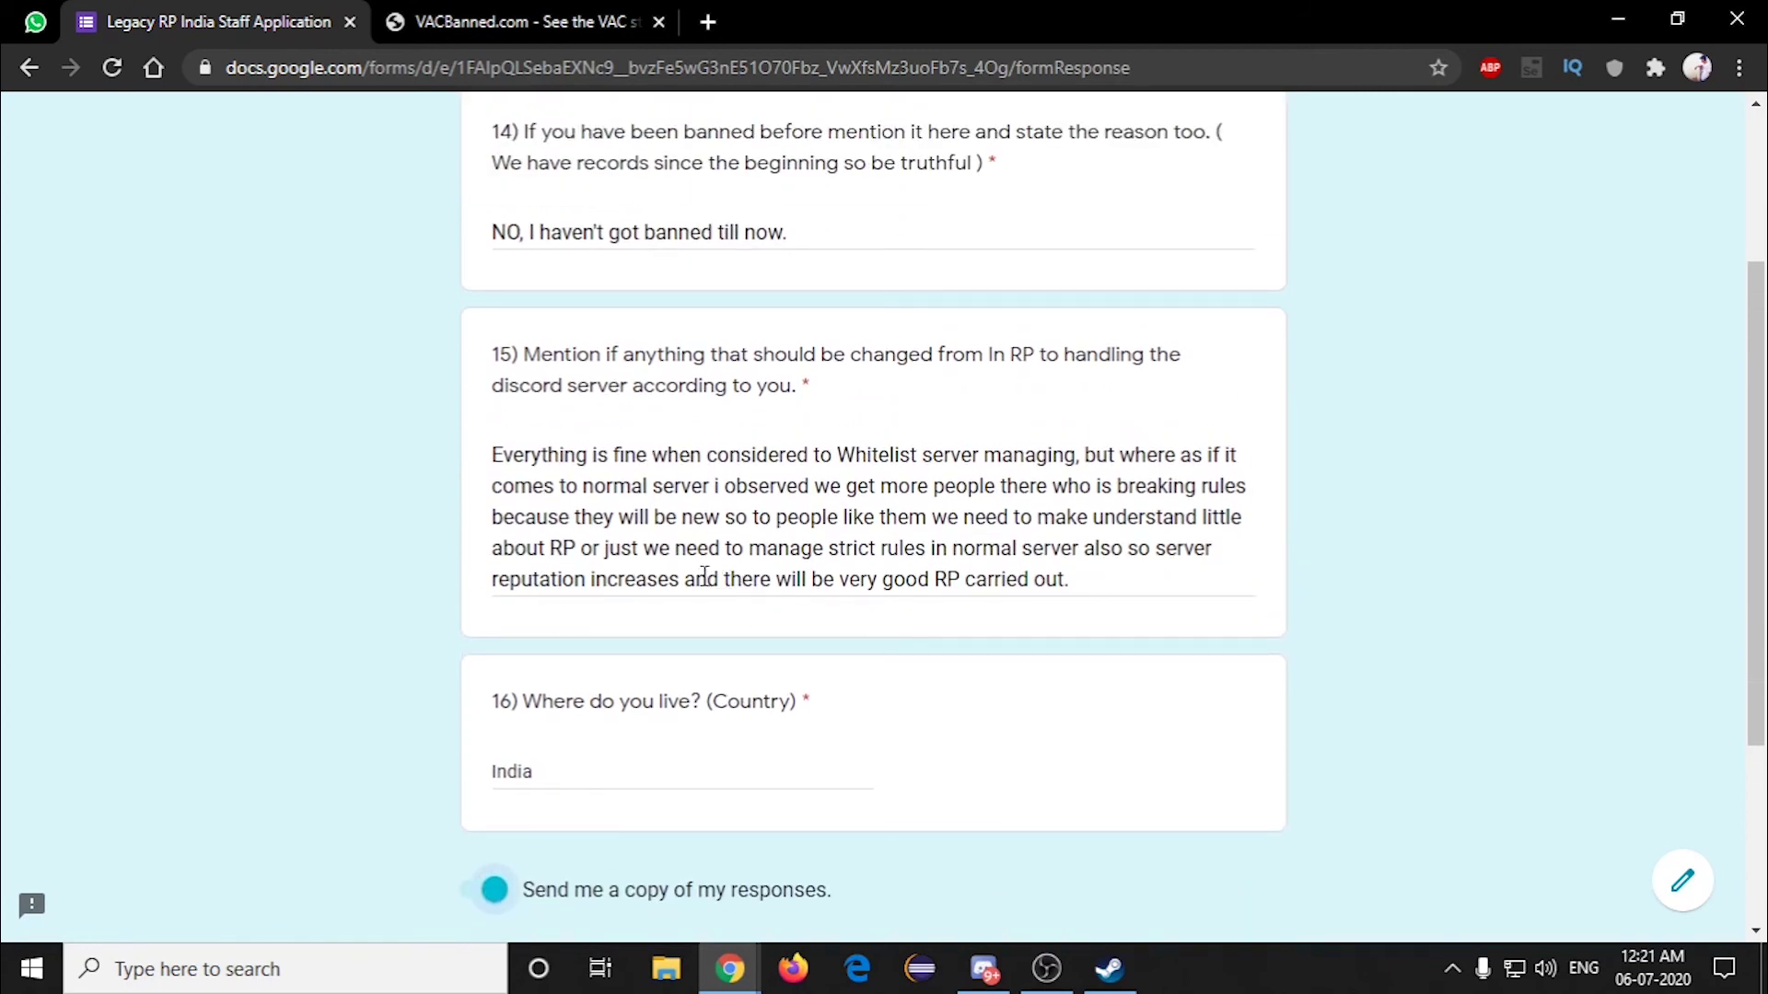
{"action": "scroll", "coordinate": [705, 575], "scroll_direction": "down", "scroll_amount": 1}
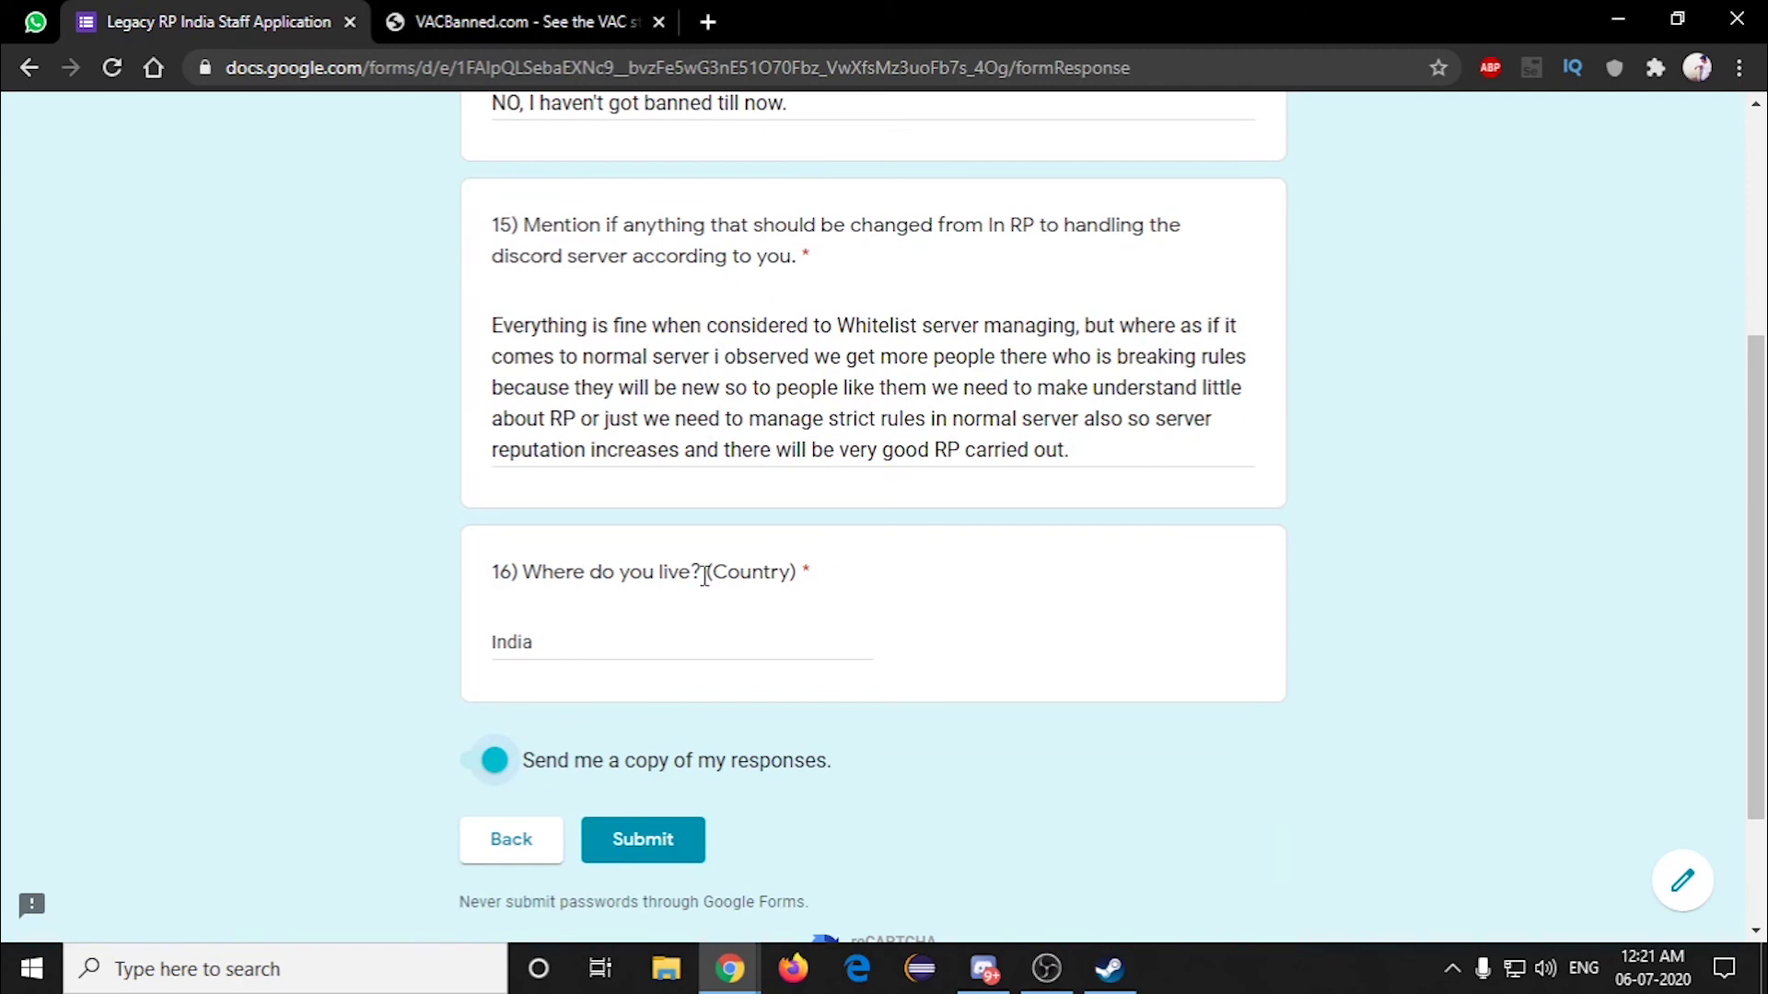
{"action": "scroll", "coordinate": [707, 605], "scroll_direction": "down", "scroll_amount": 1}
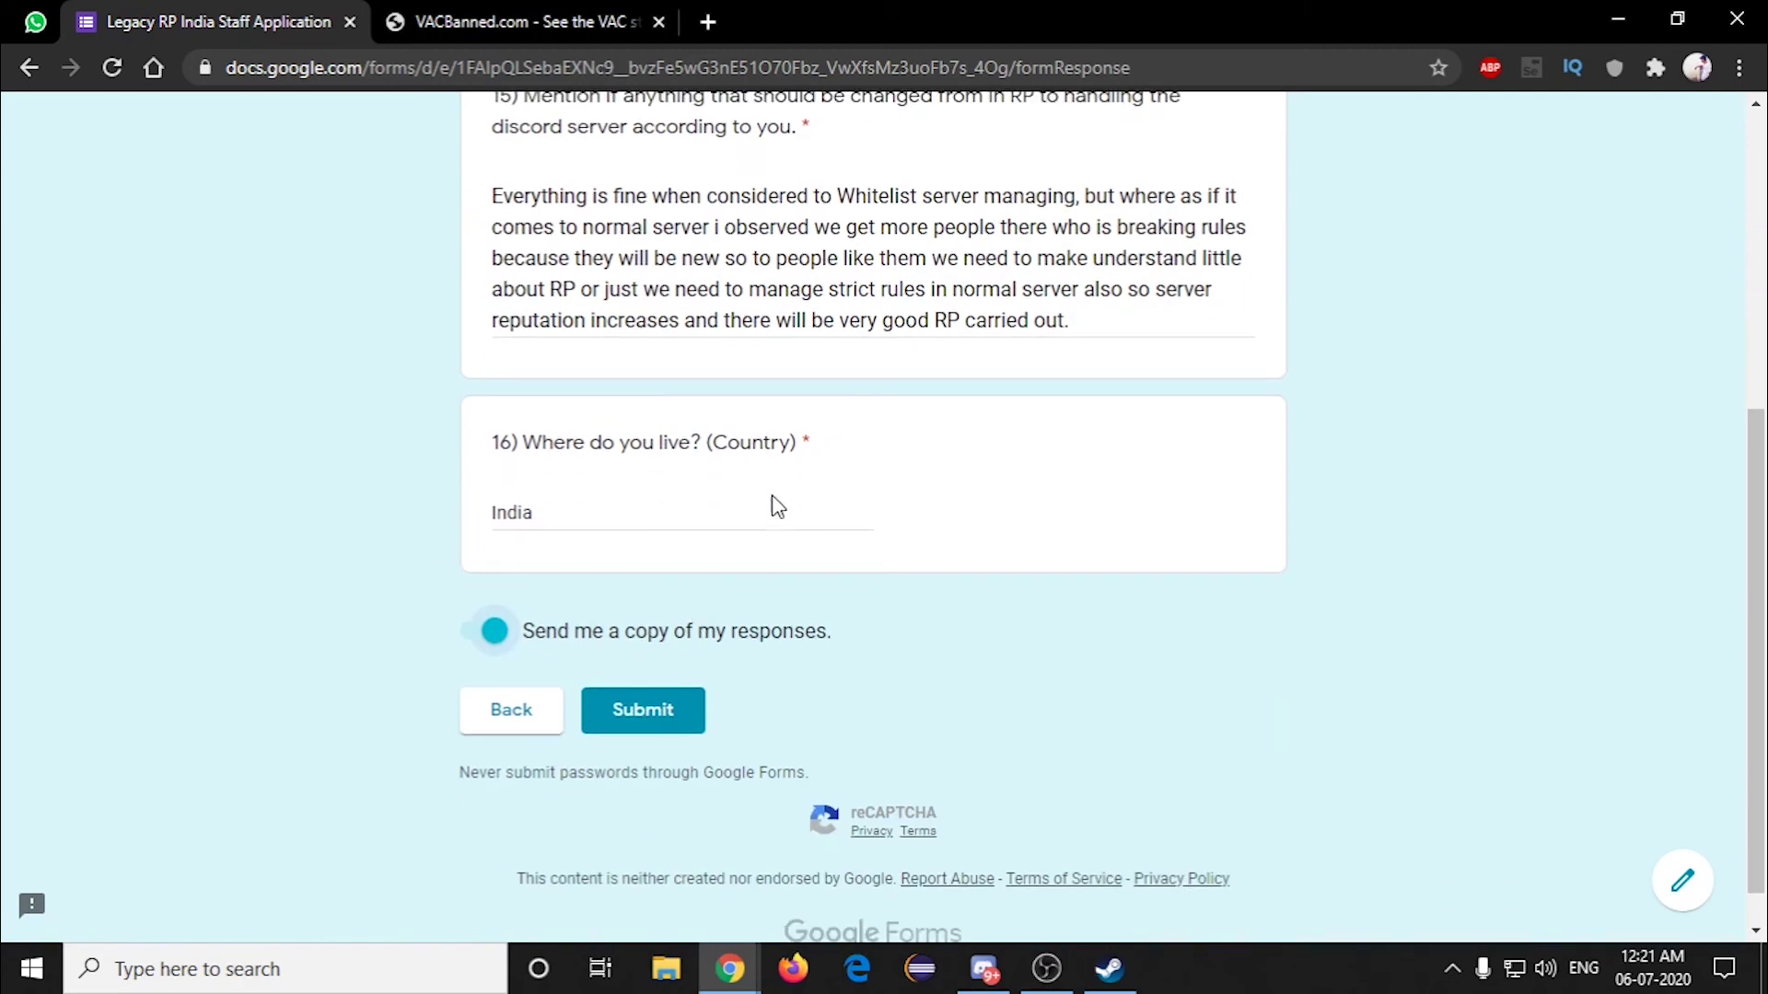
Step: Revisit the previous section, return to the final page, and toggle the response-copy switch again
{"action": "left_click", "coordinate": [515, 713]}
{"action": "scroll", "coordinate": [518, 728], "scroll_direction": "down", "scroll_amount": 9}
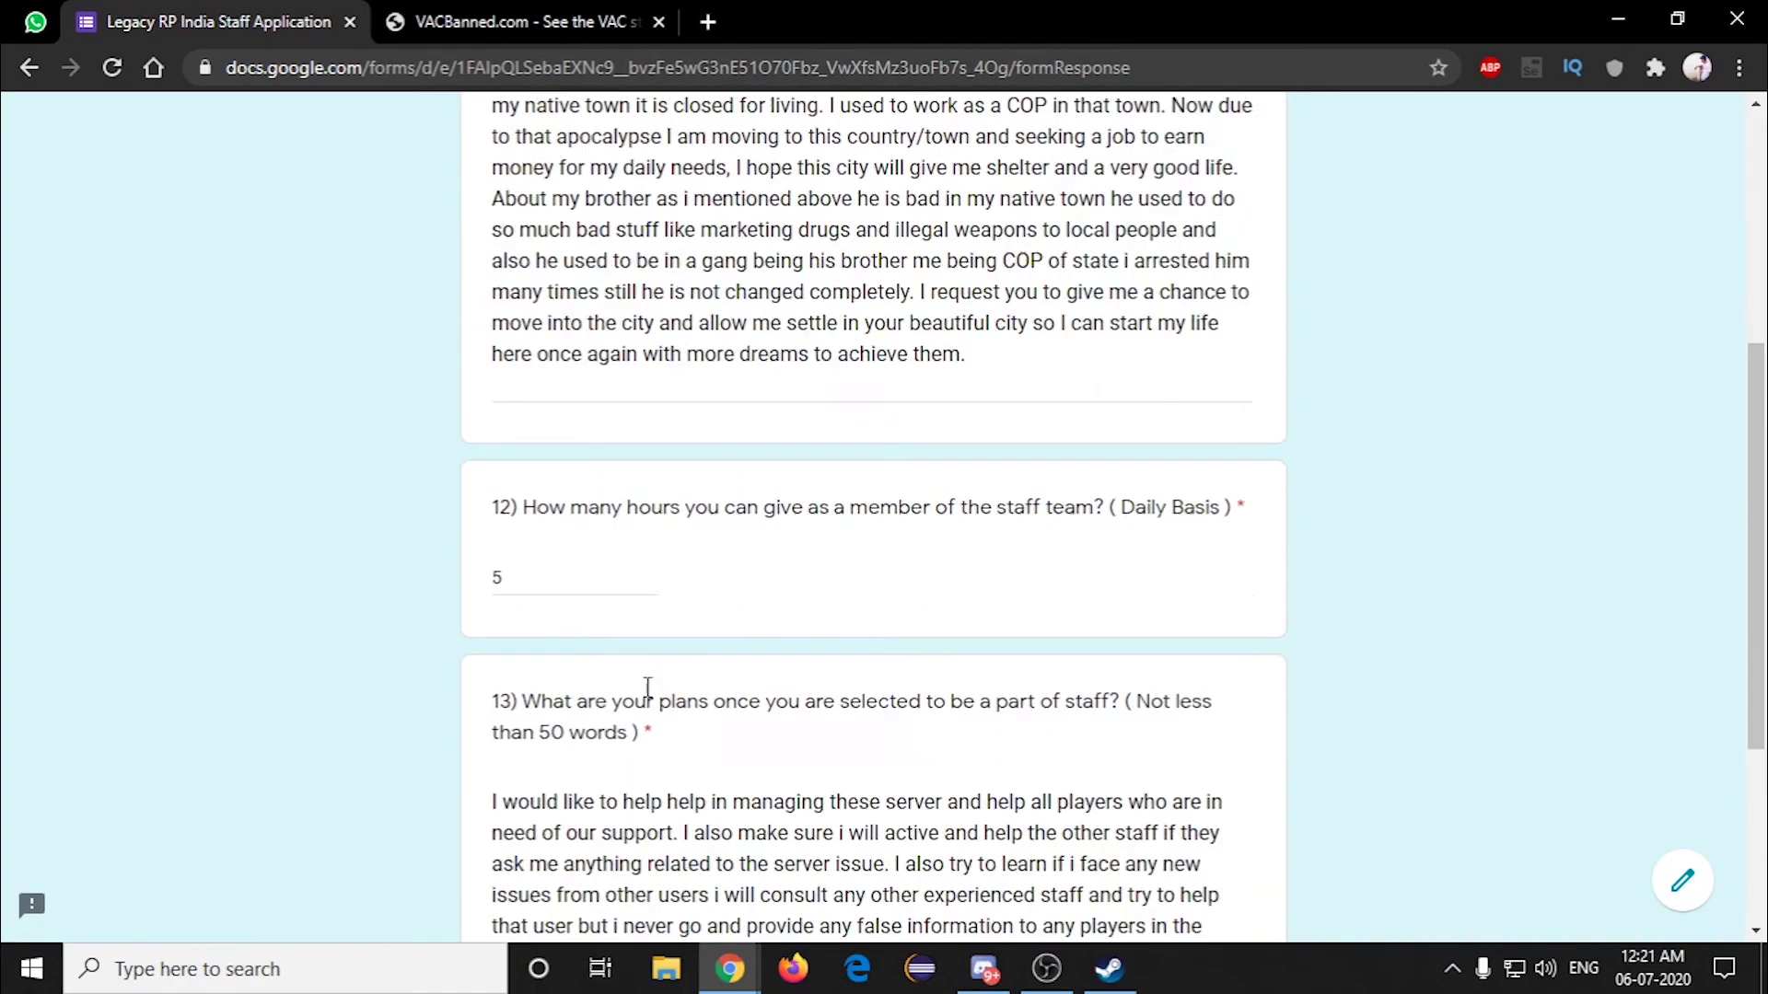
{"action": "left_click", "coordinate": [628, 734]}
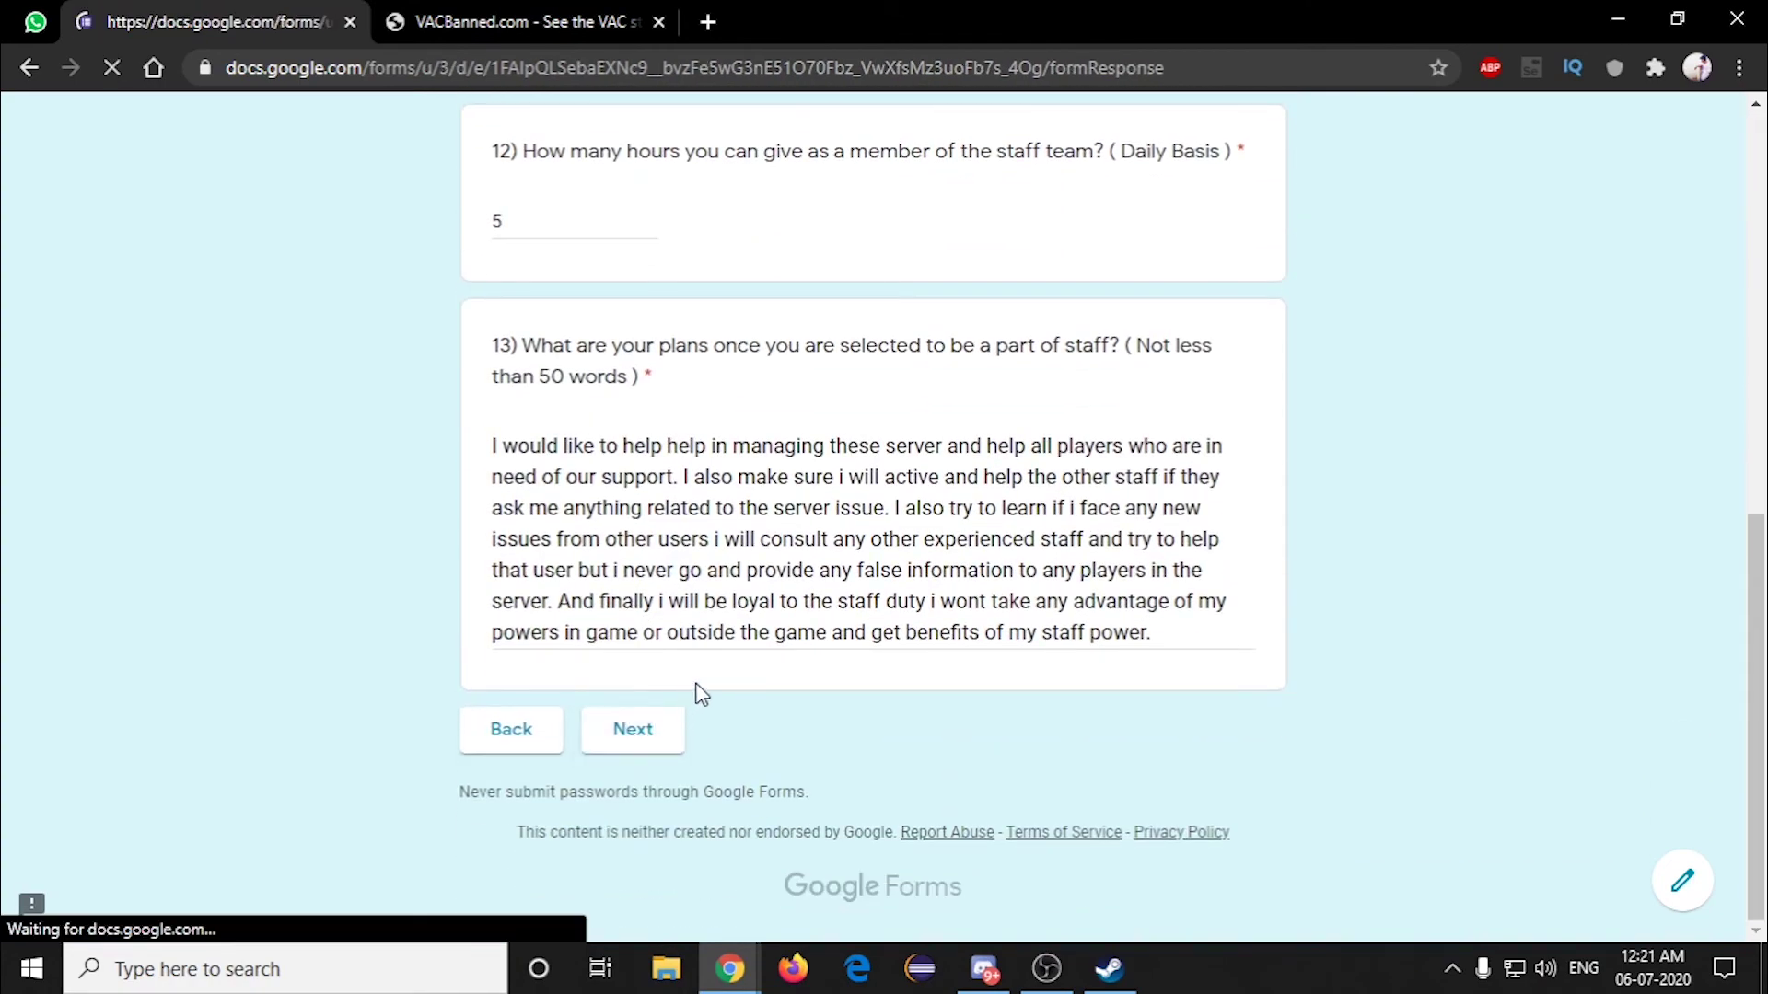
{"action": "scroll", "coordinate": [695, 654], "scroll_direction": "down", "scroll_amount": 7}
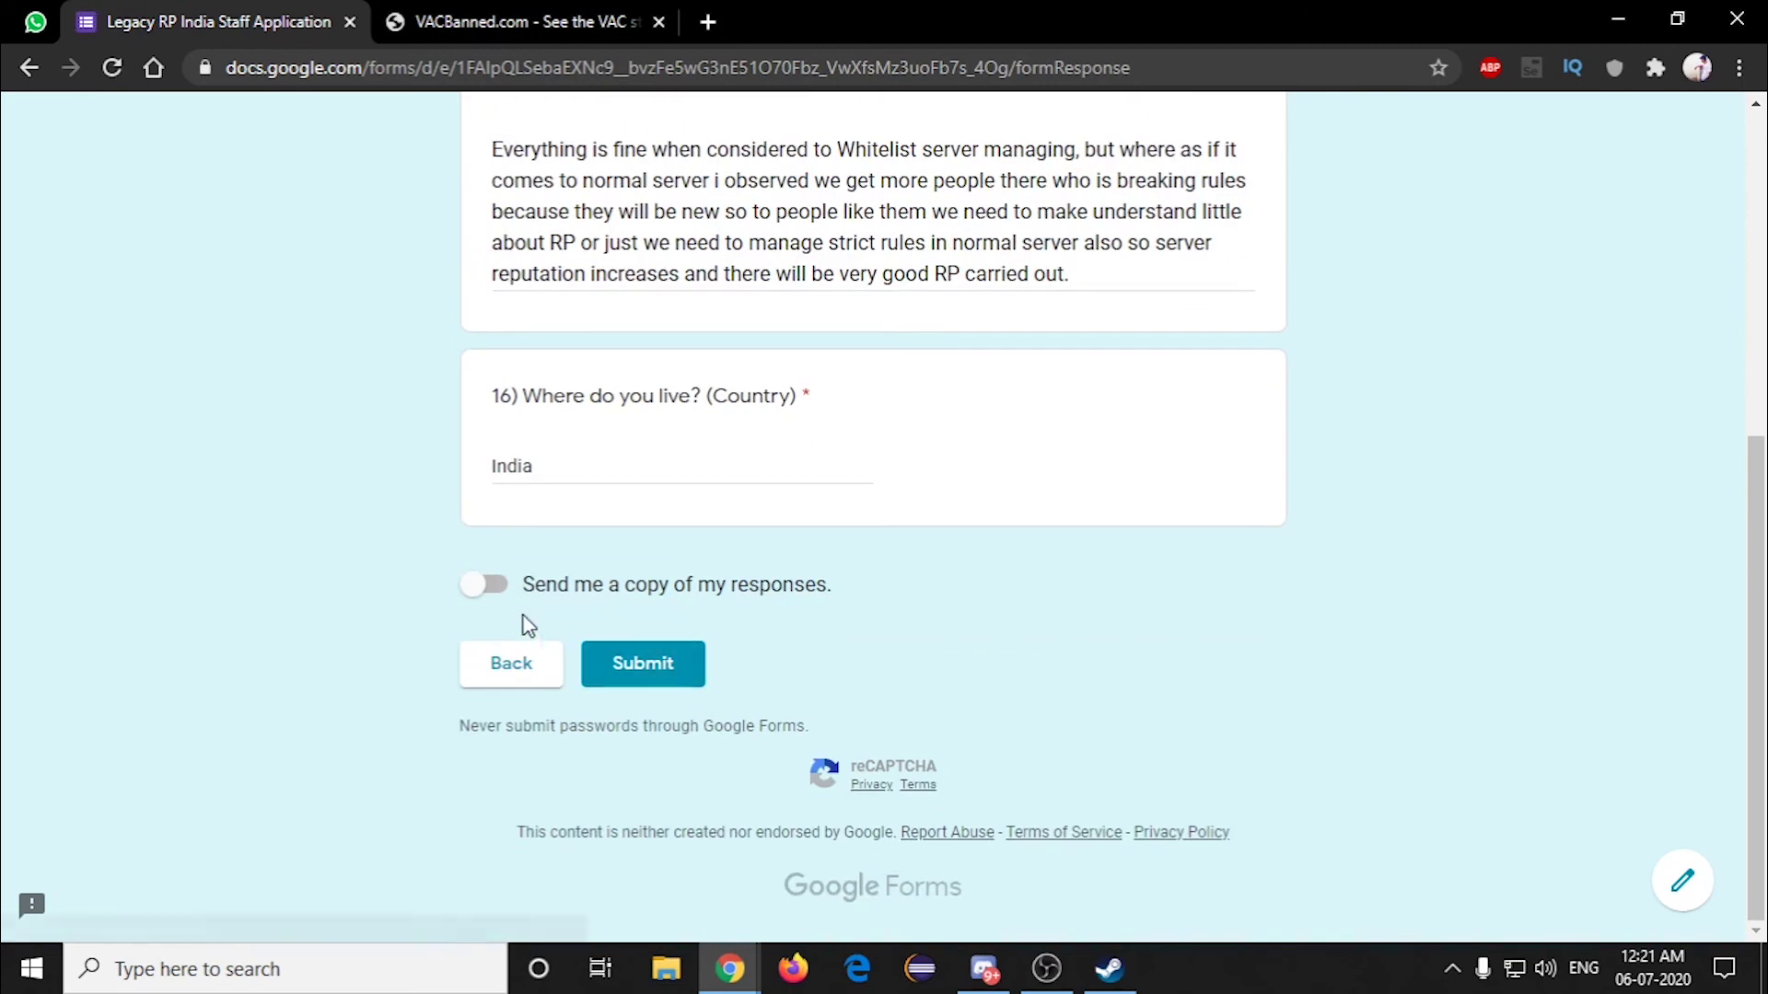
{"action": "left_click", "coordinate": [485, 585]}
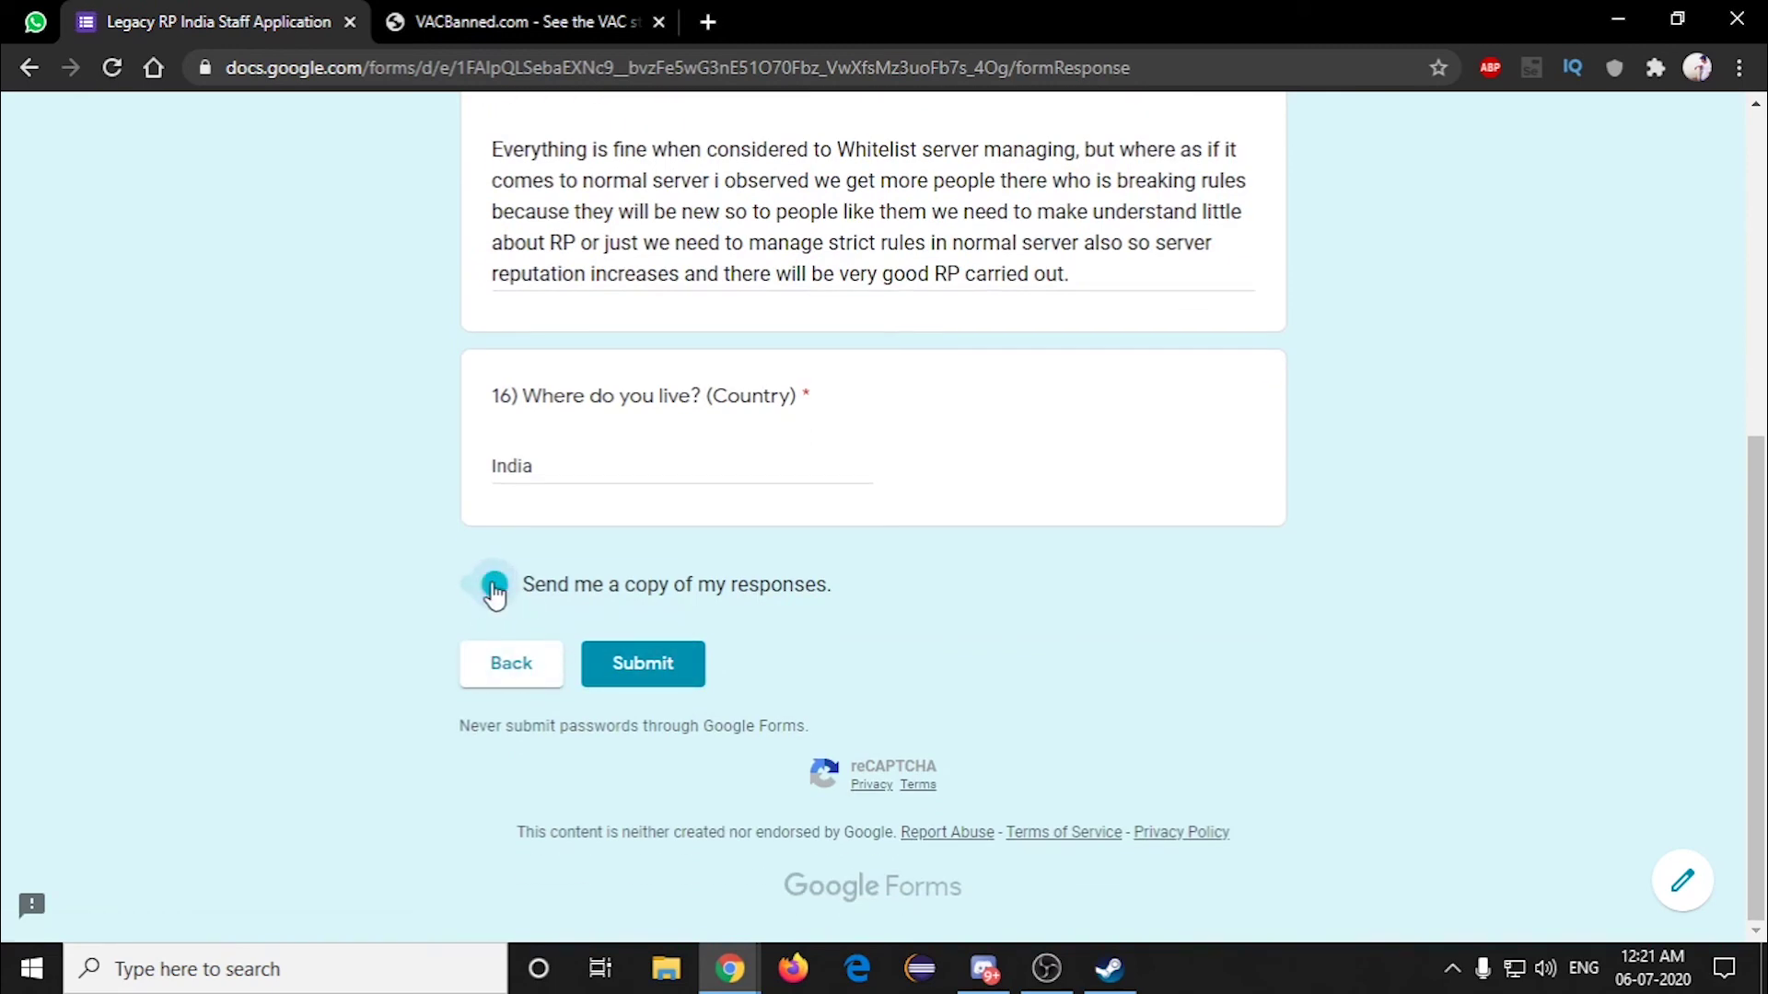
Step: Submit the staff application, then switch to Discord's Groot Army gta5-info channel
{"action": "left_click", "coordinate": [655, 680]}
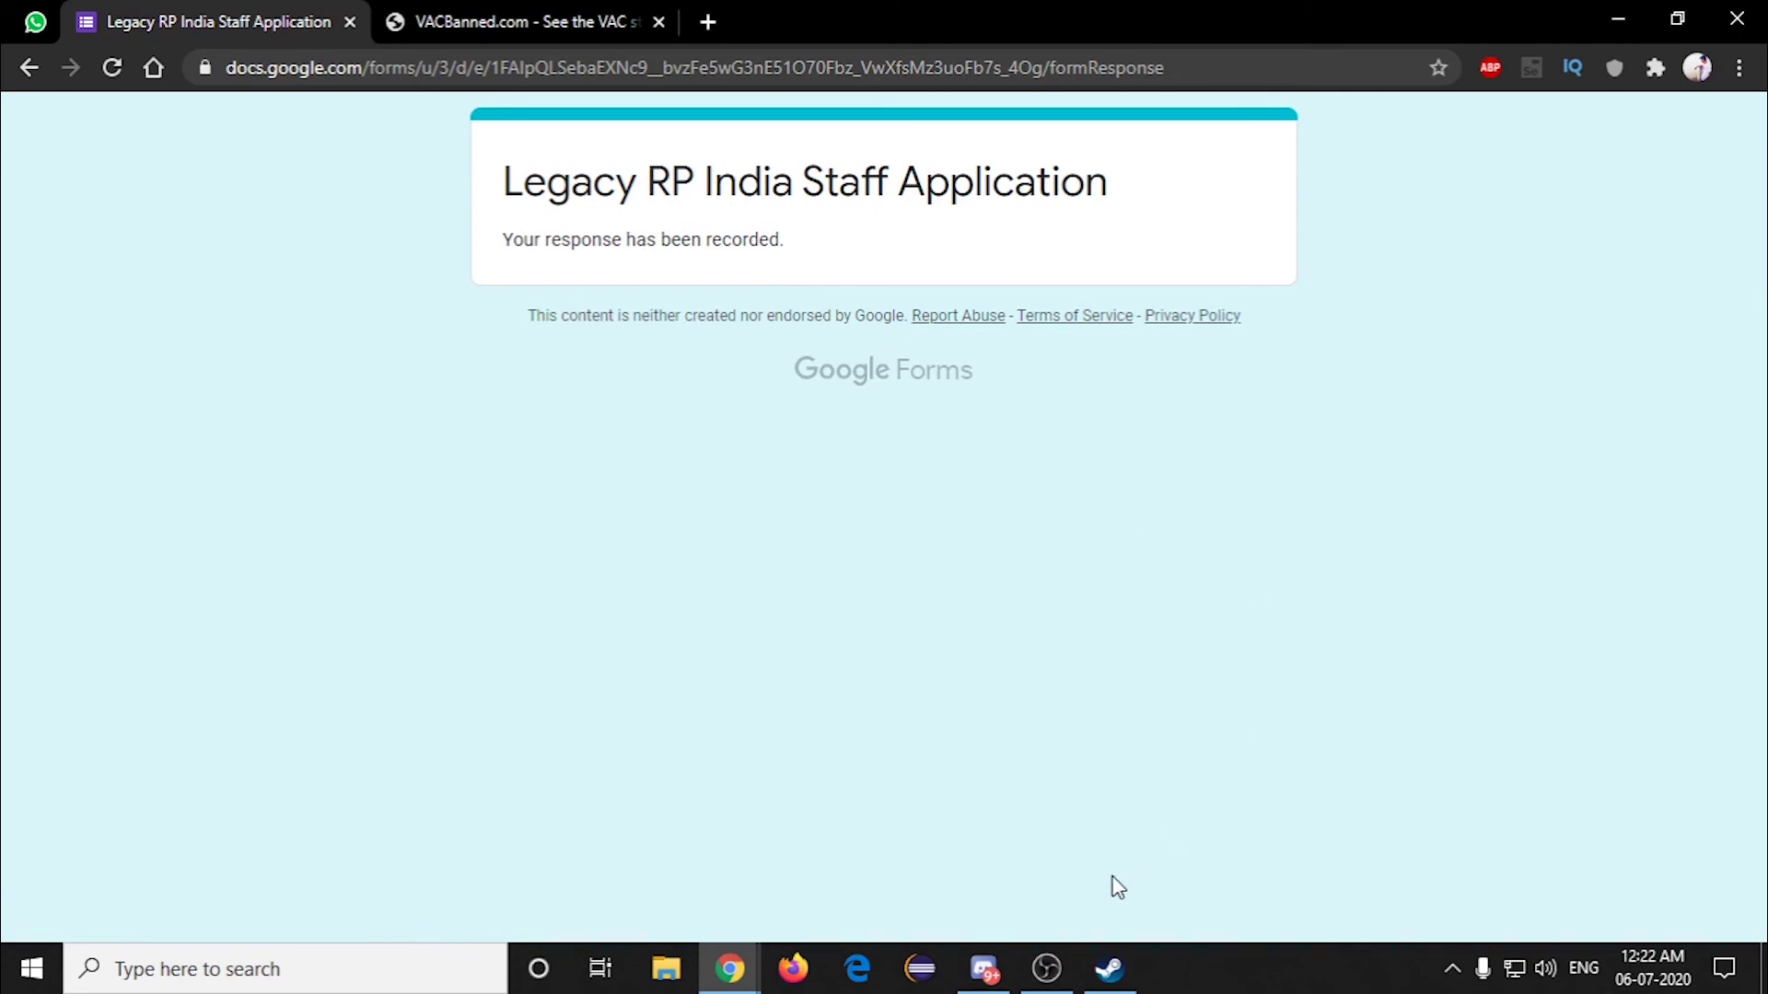
{"action": "left_click", "coordinate": [984, 970]}
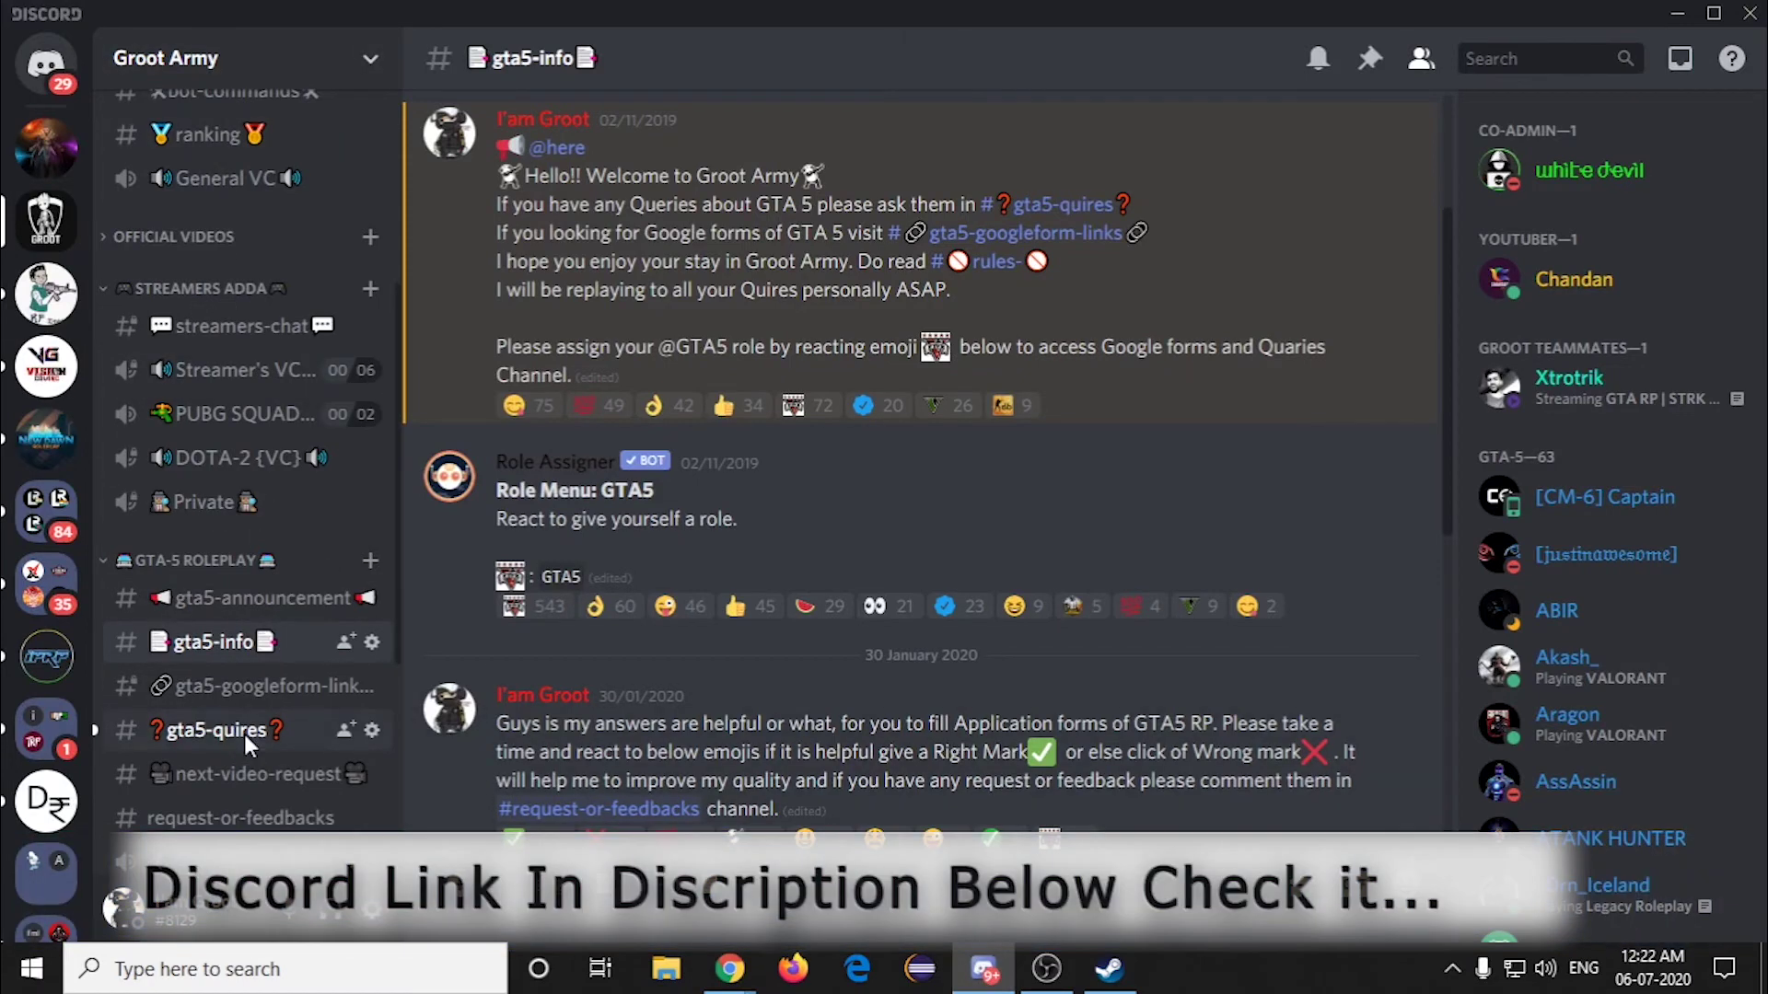
{"action": "left_click", "coordinate": [245, 733]}
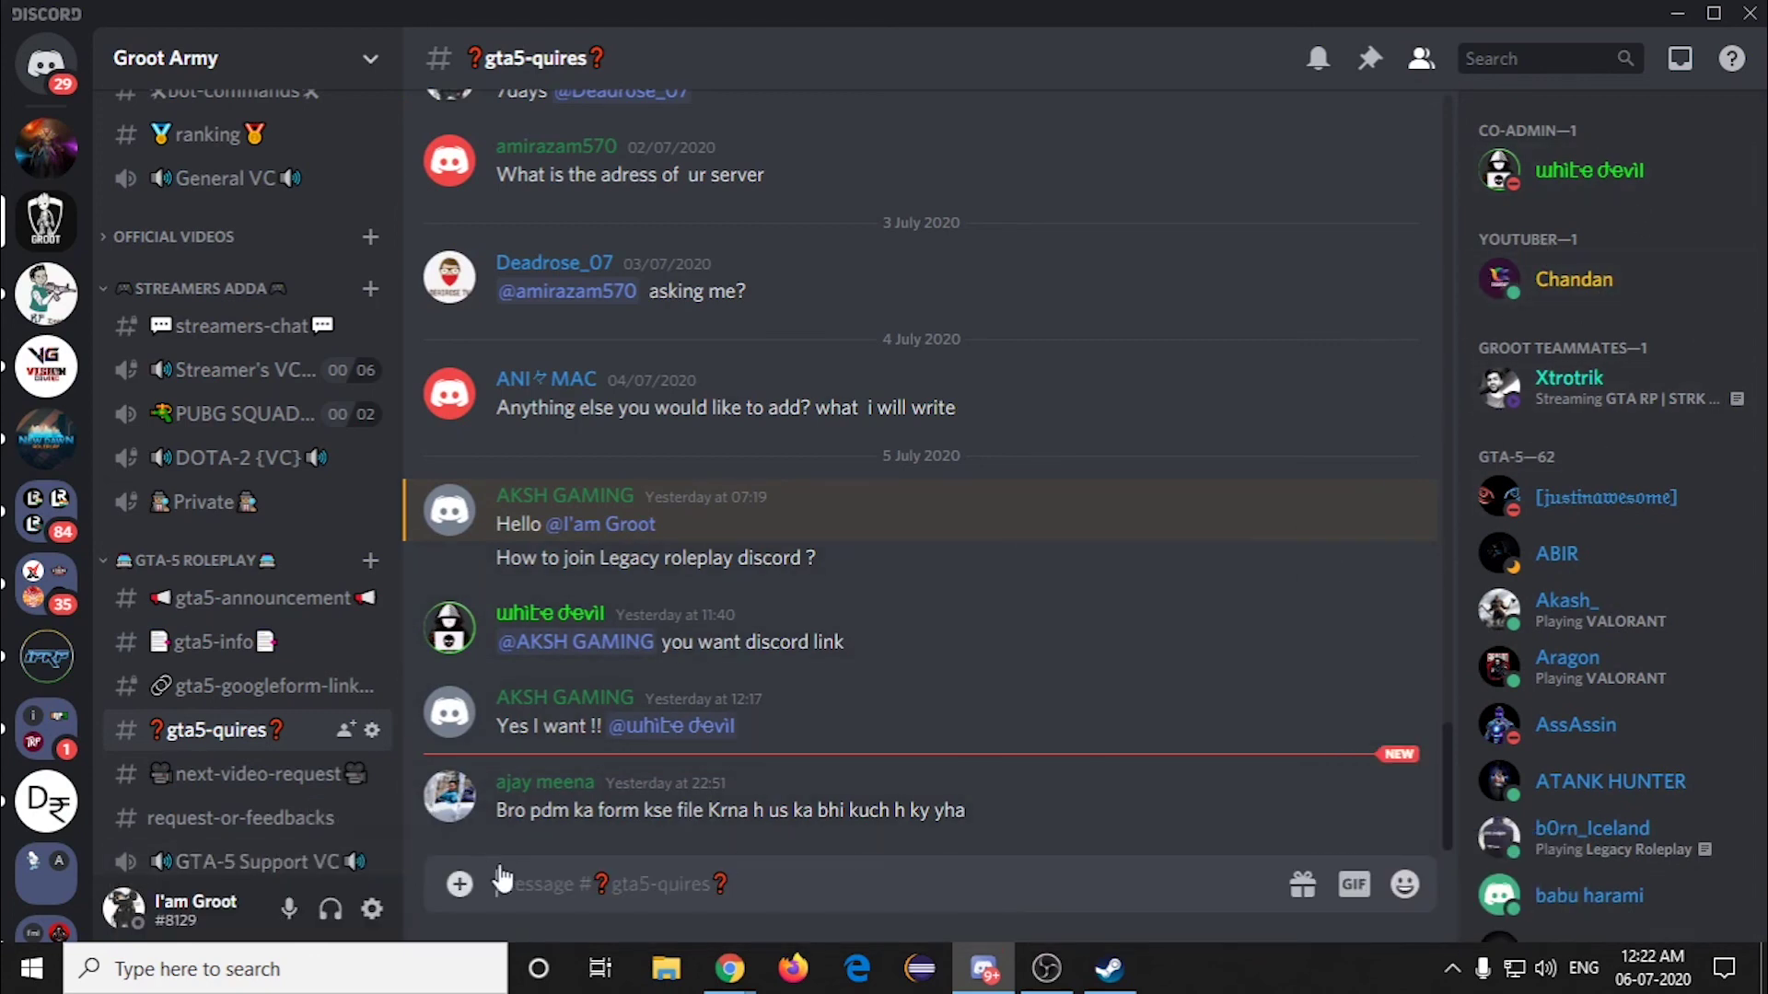
{"action": "left_click", "coordinate": [594, 892]}
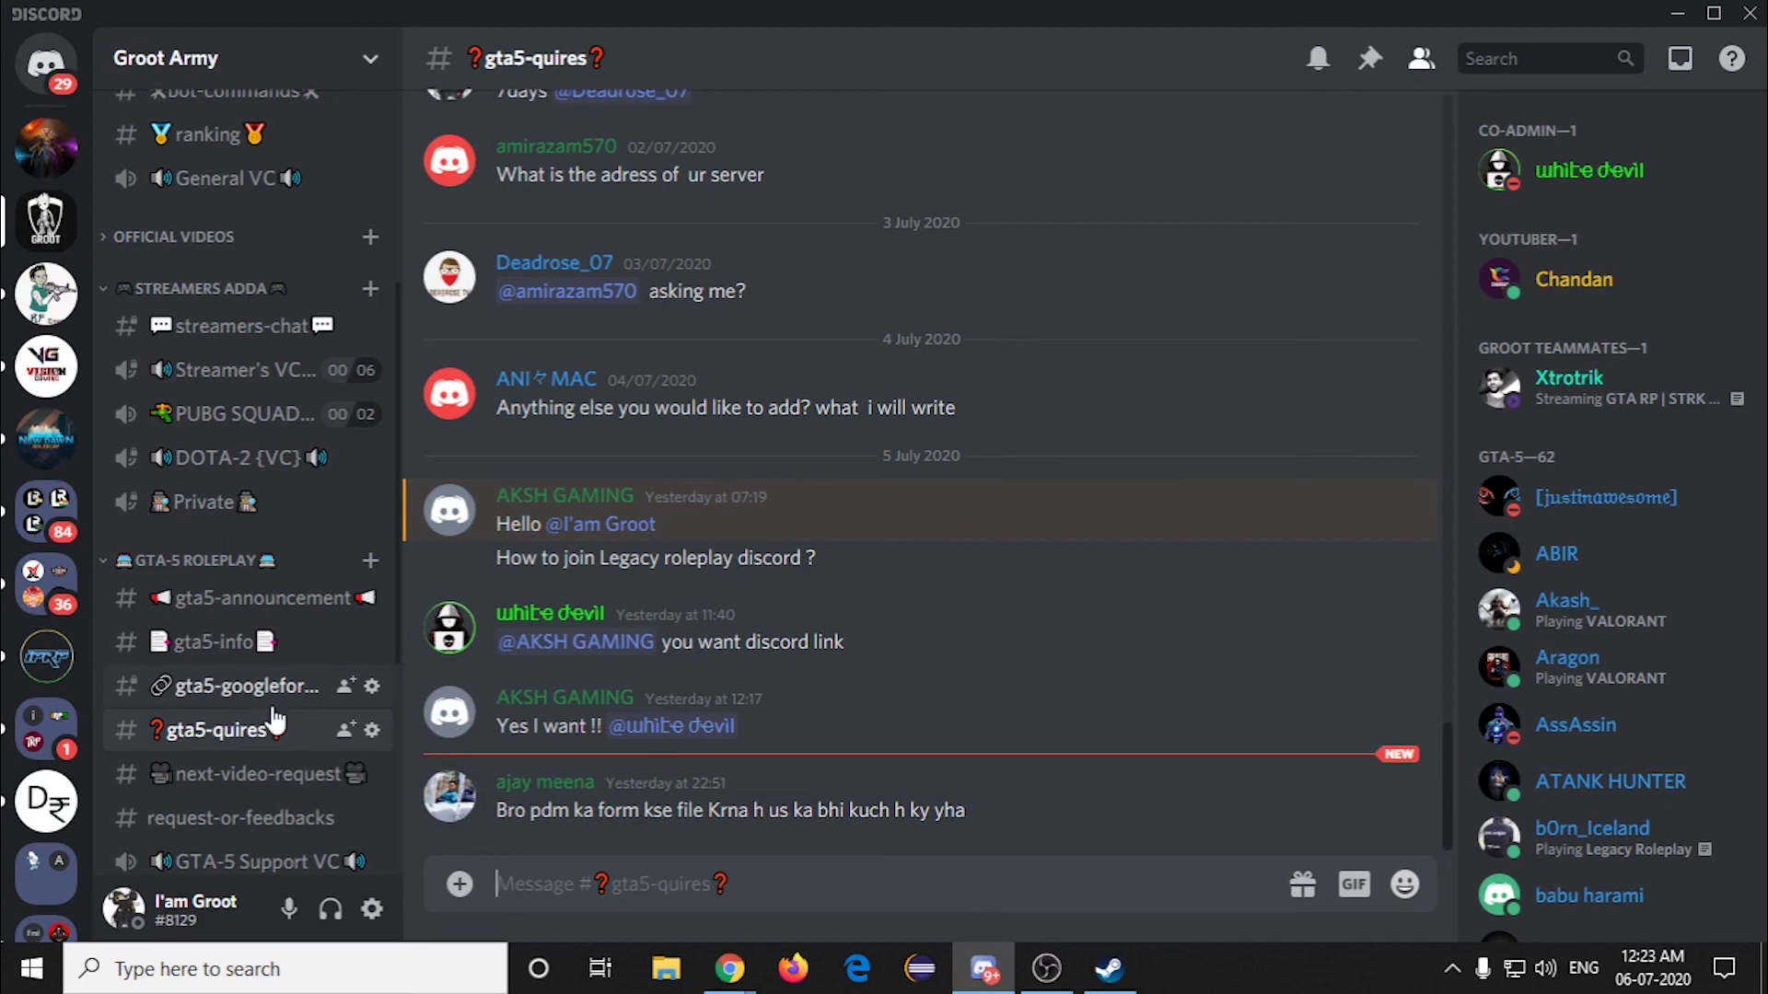
{"action": "left_click", "coordinate": [255, 659]}
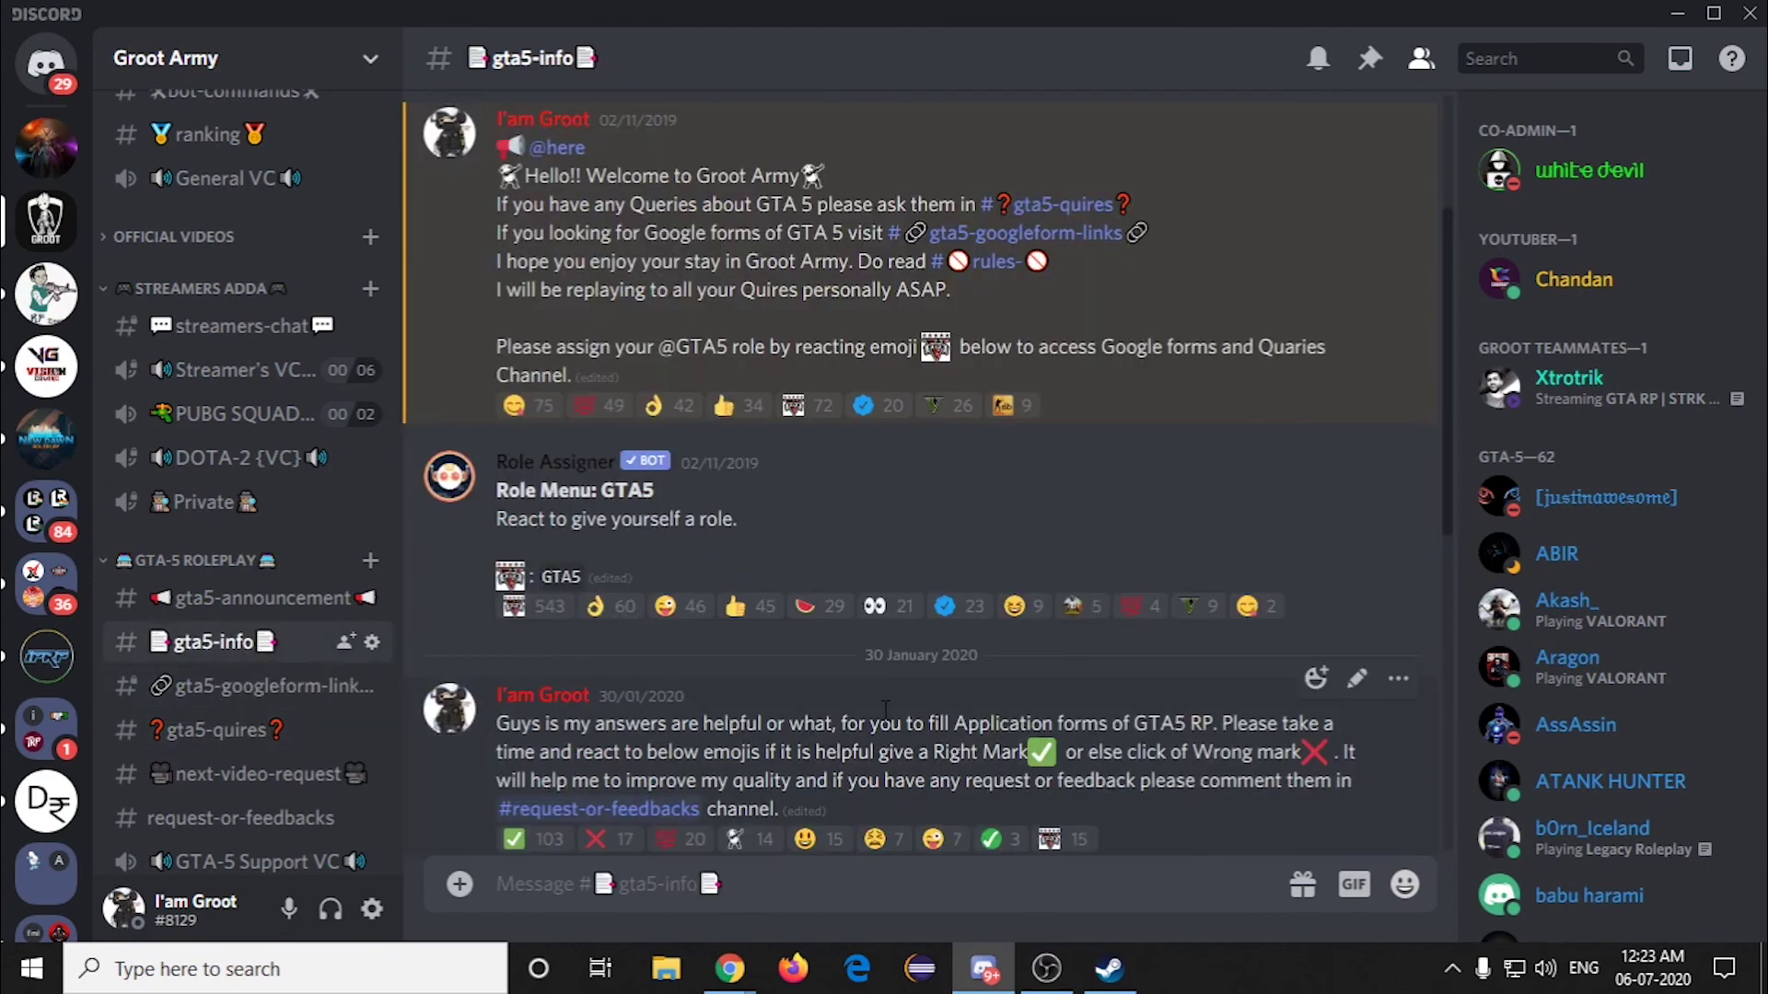